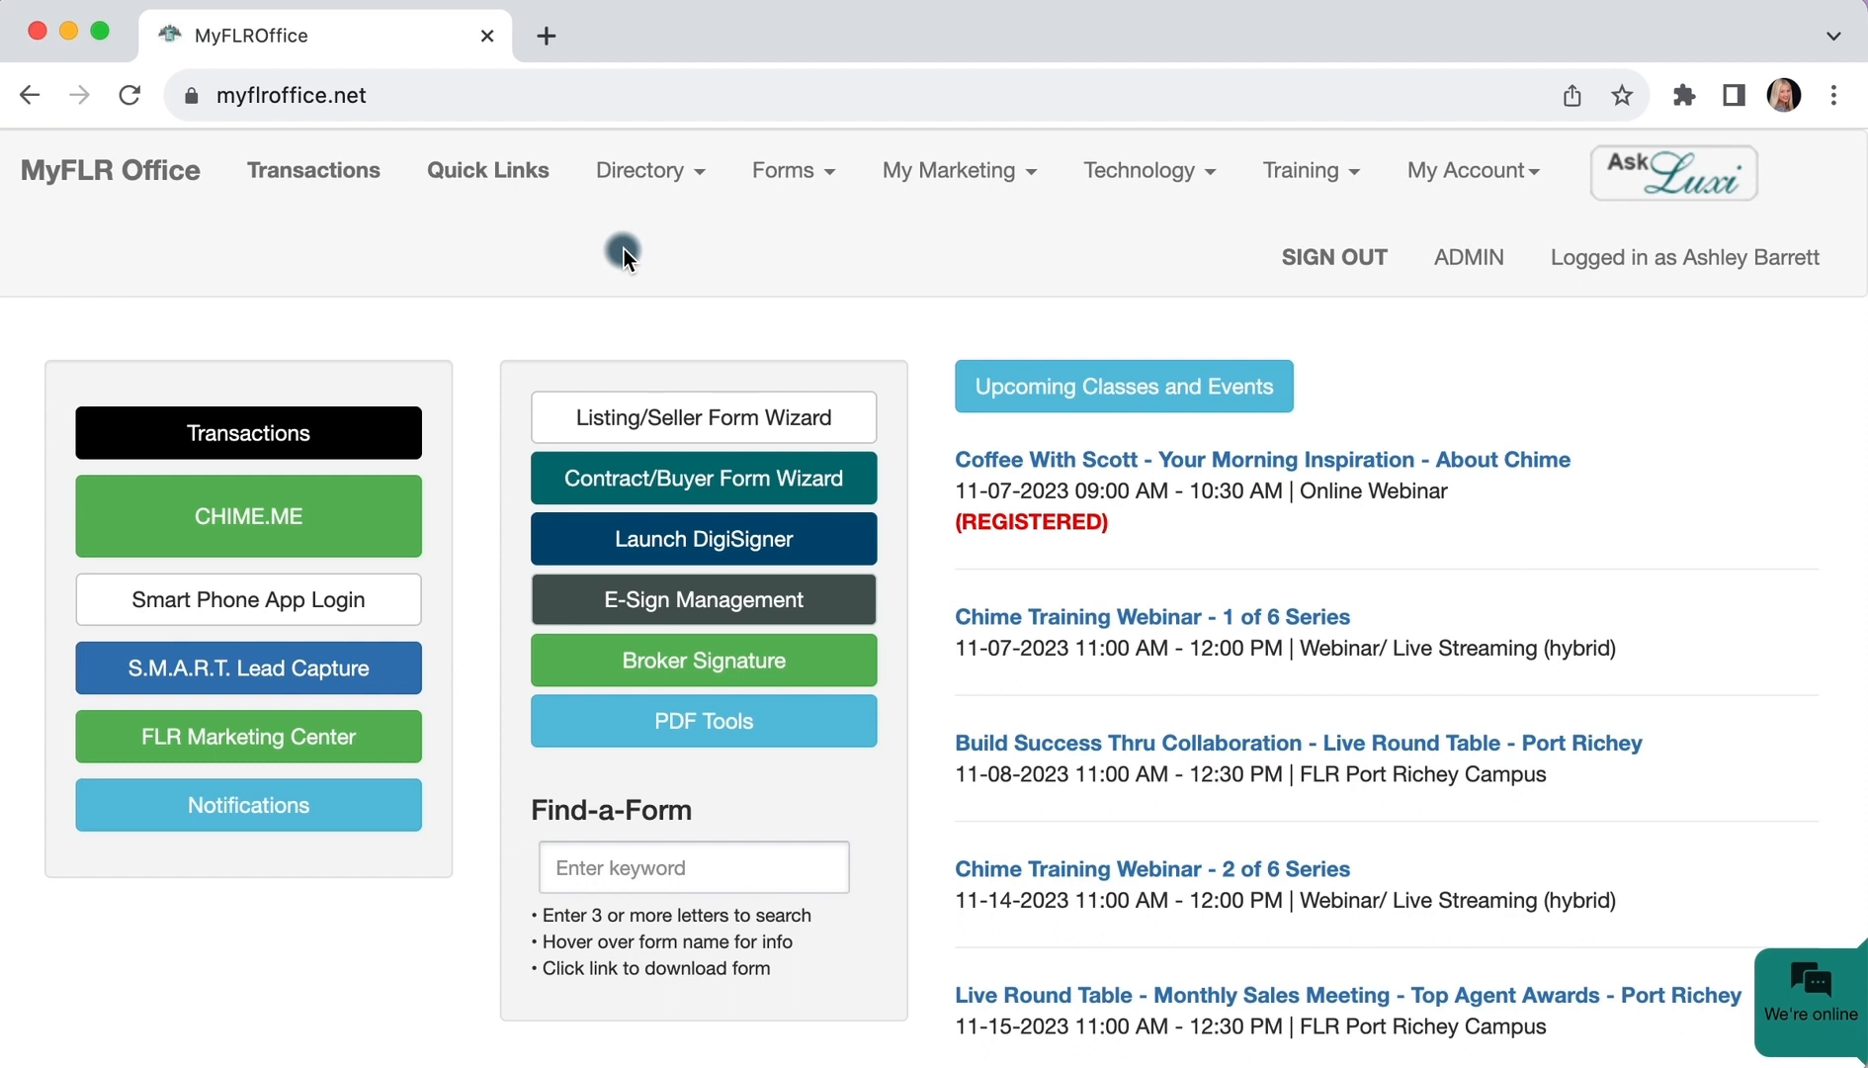
# Search My CRM contacts for the client by name and open her contact record
pyautogui.click(1088, 173)
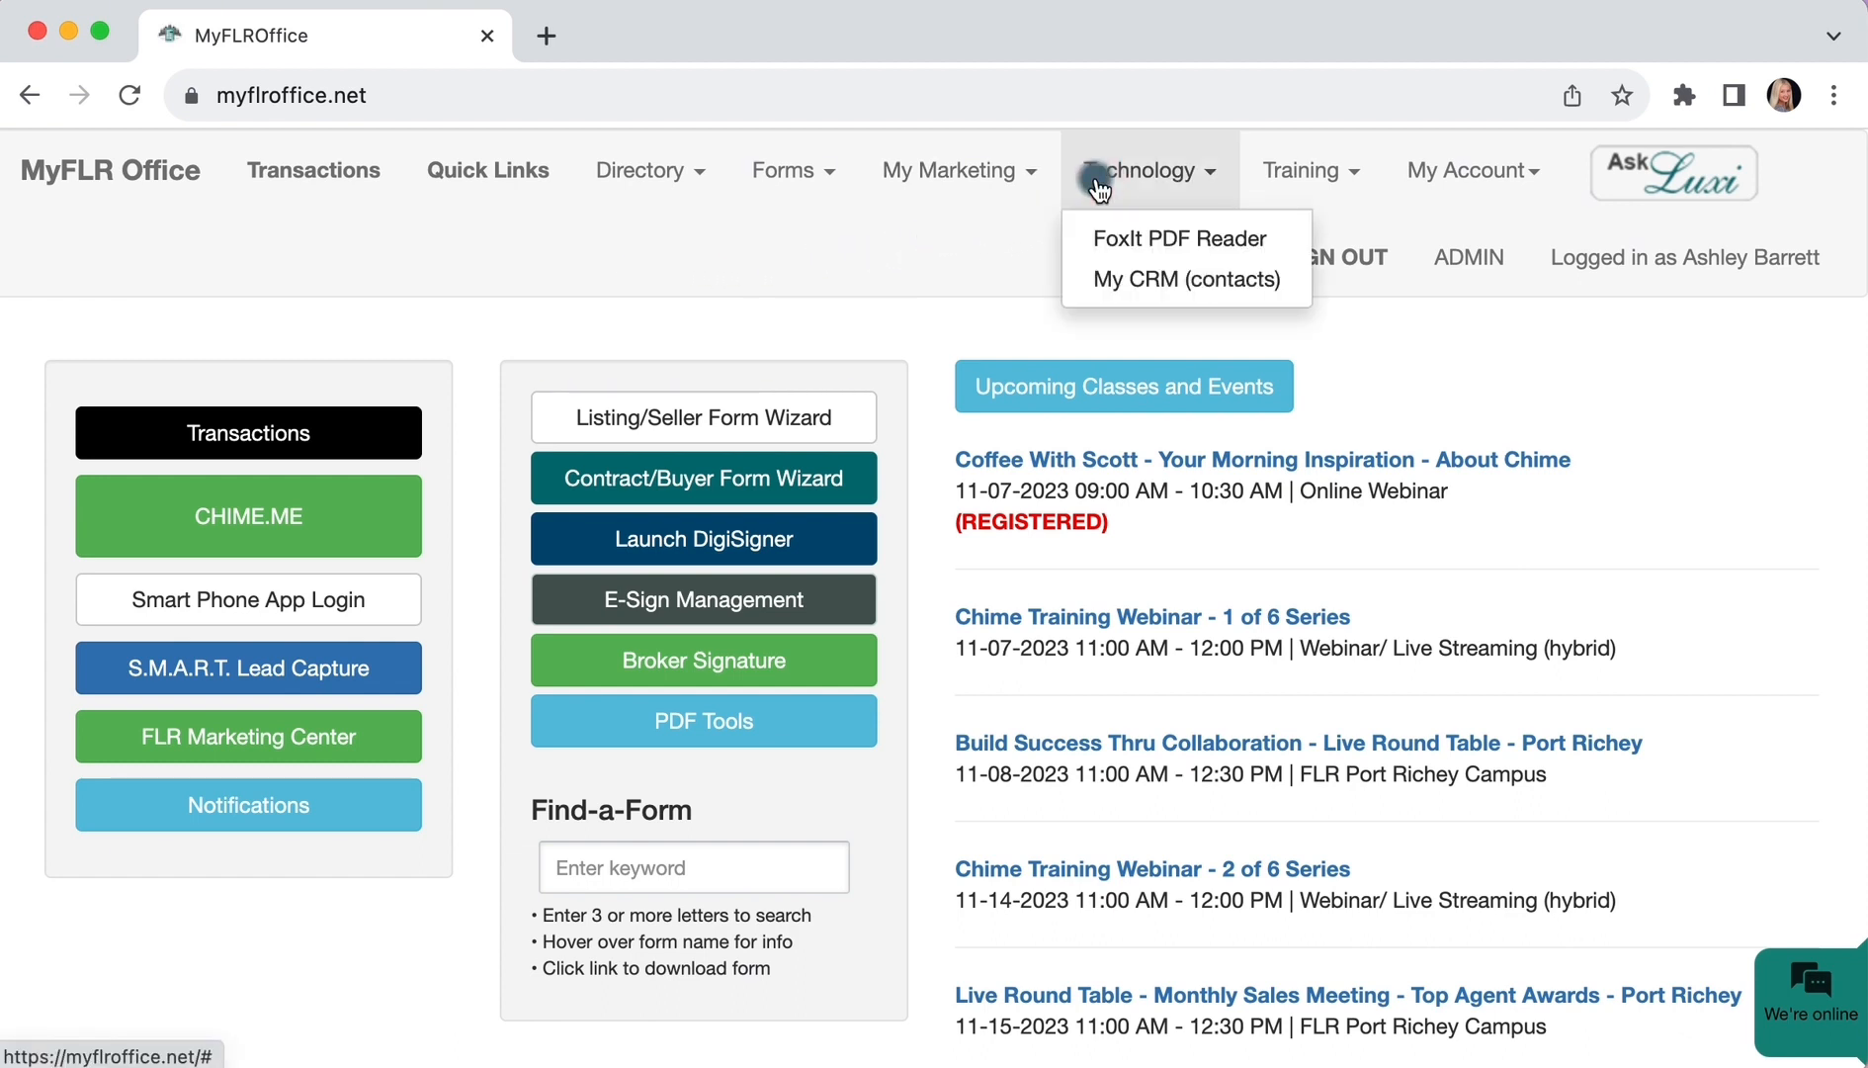
pyautogui.click(1088, 275)
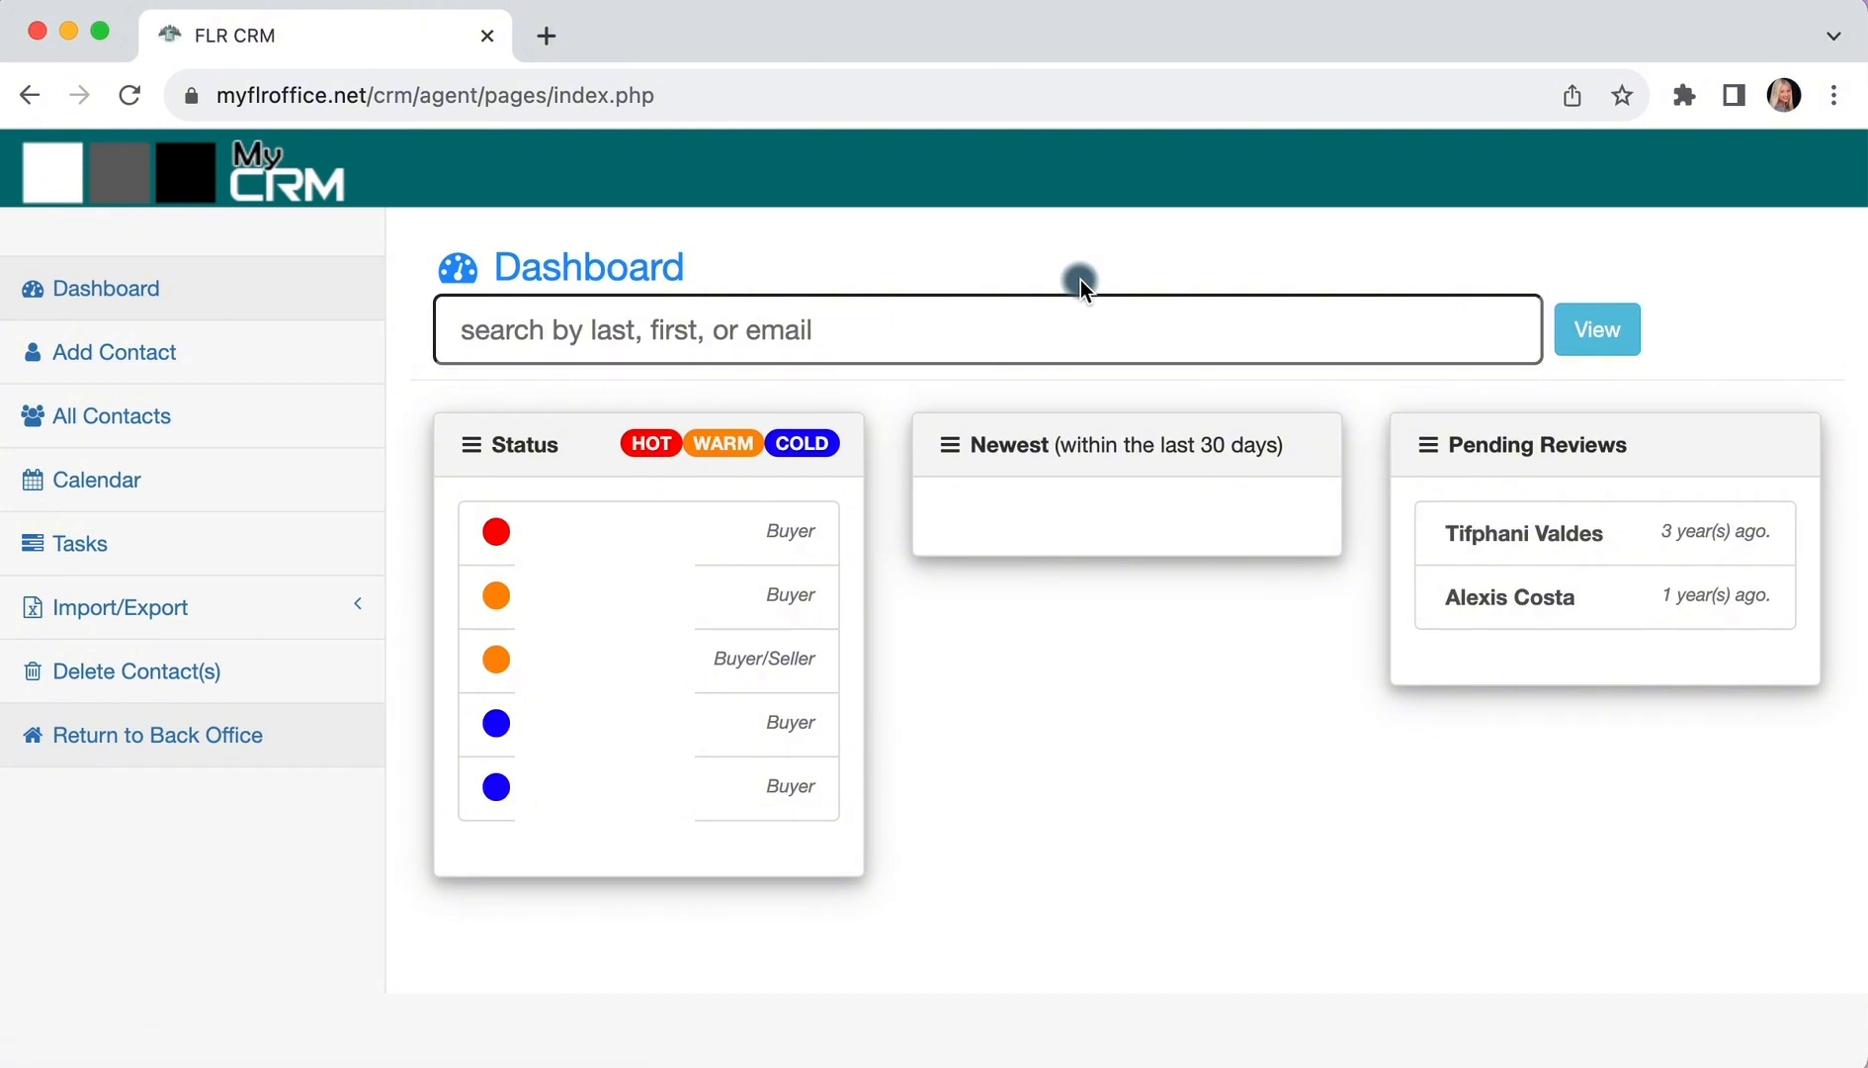
pyautogui.click(924, 324)
pyautogui.write('Val')
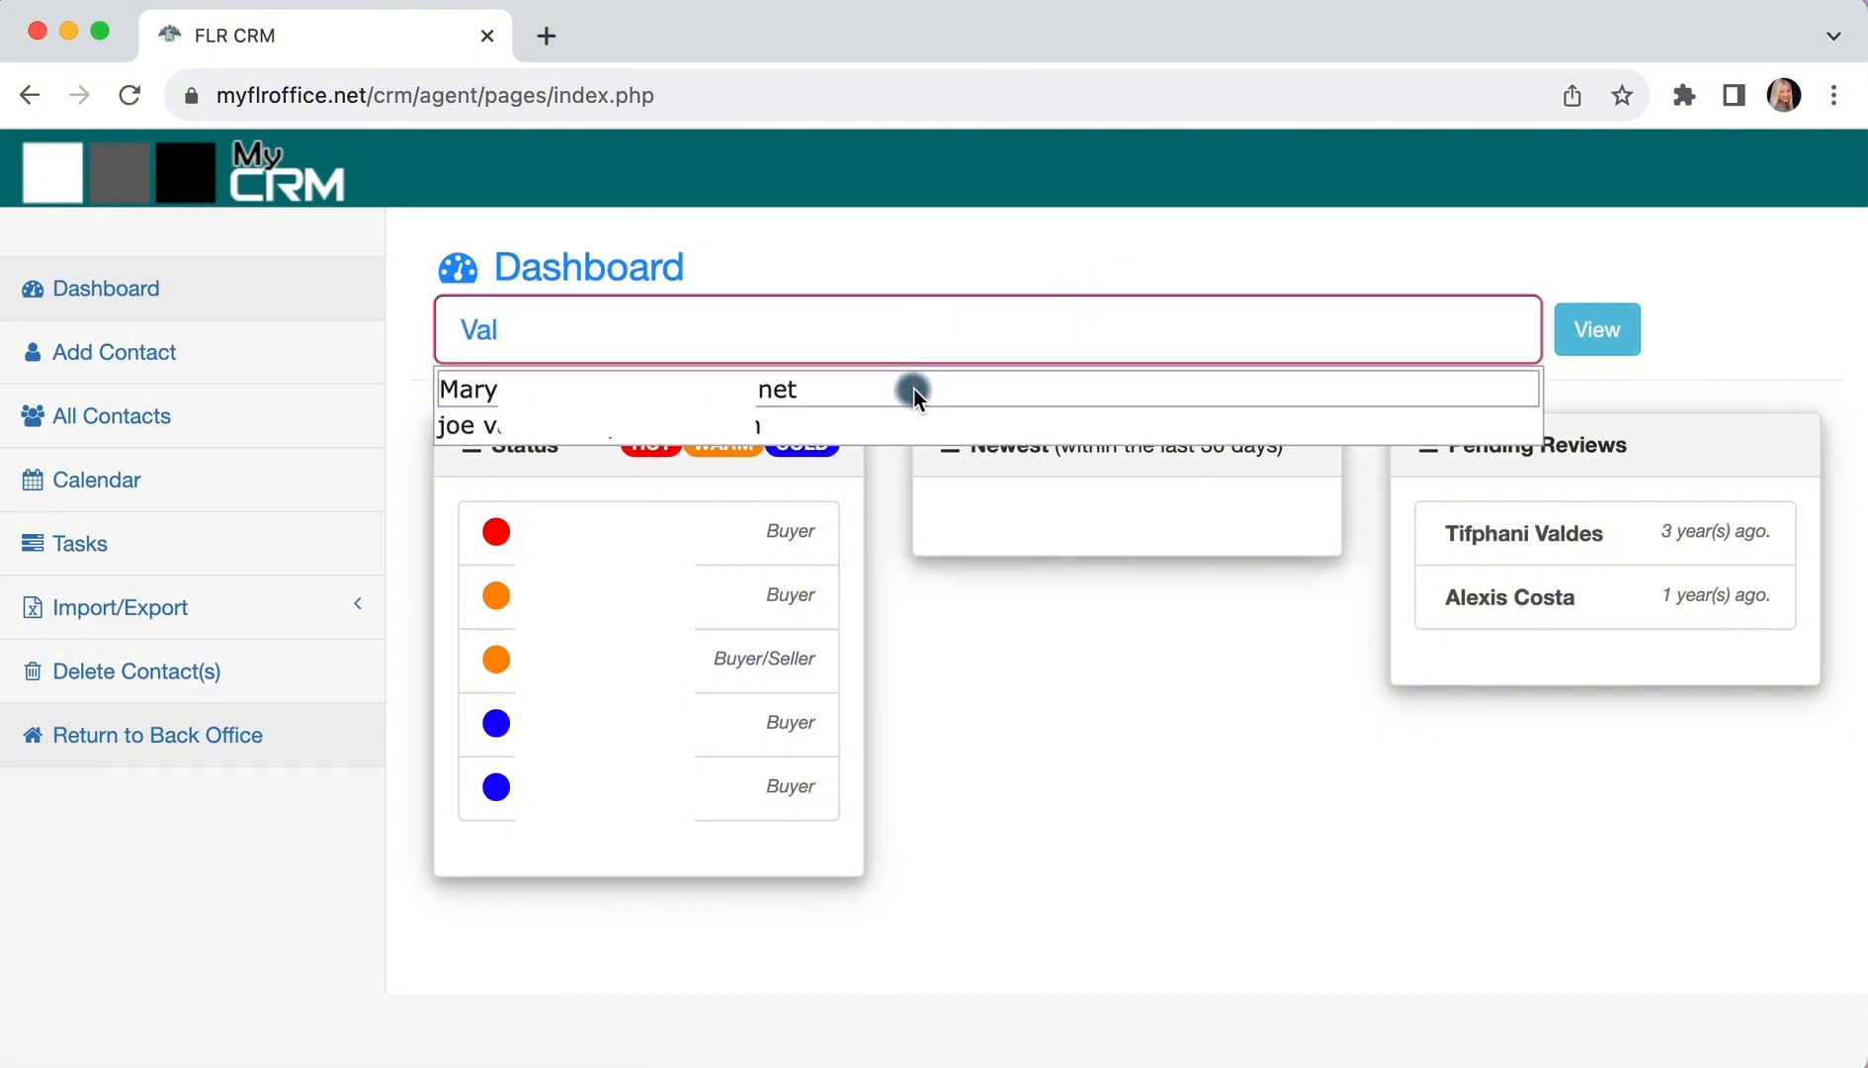
pyautogui.click(913, 389)
pyautogui.click(1587, 329)
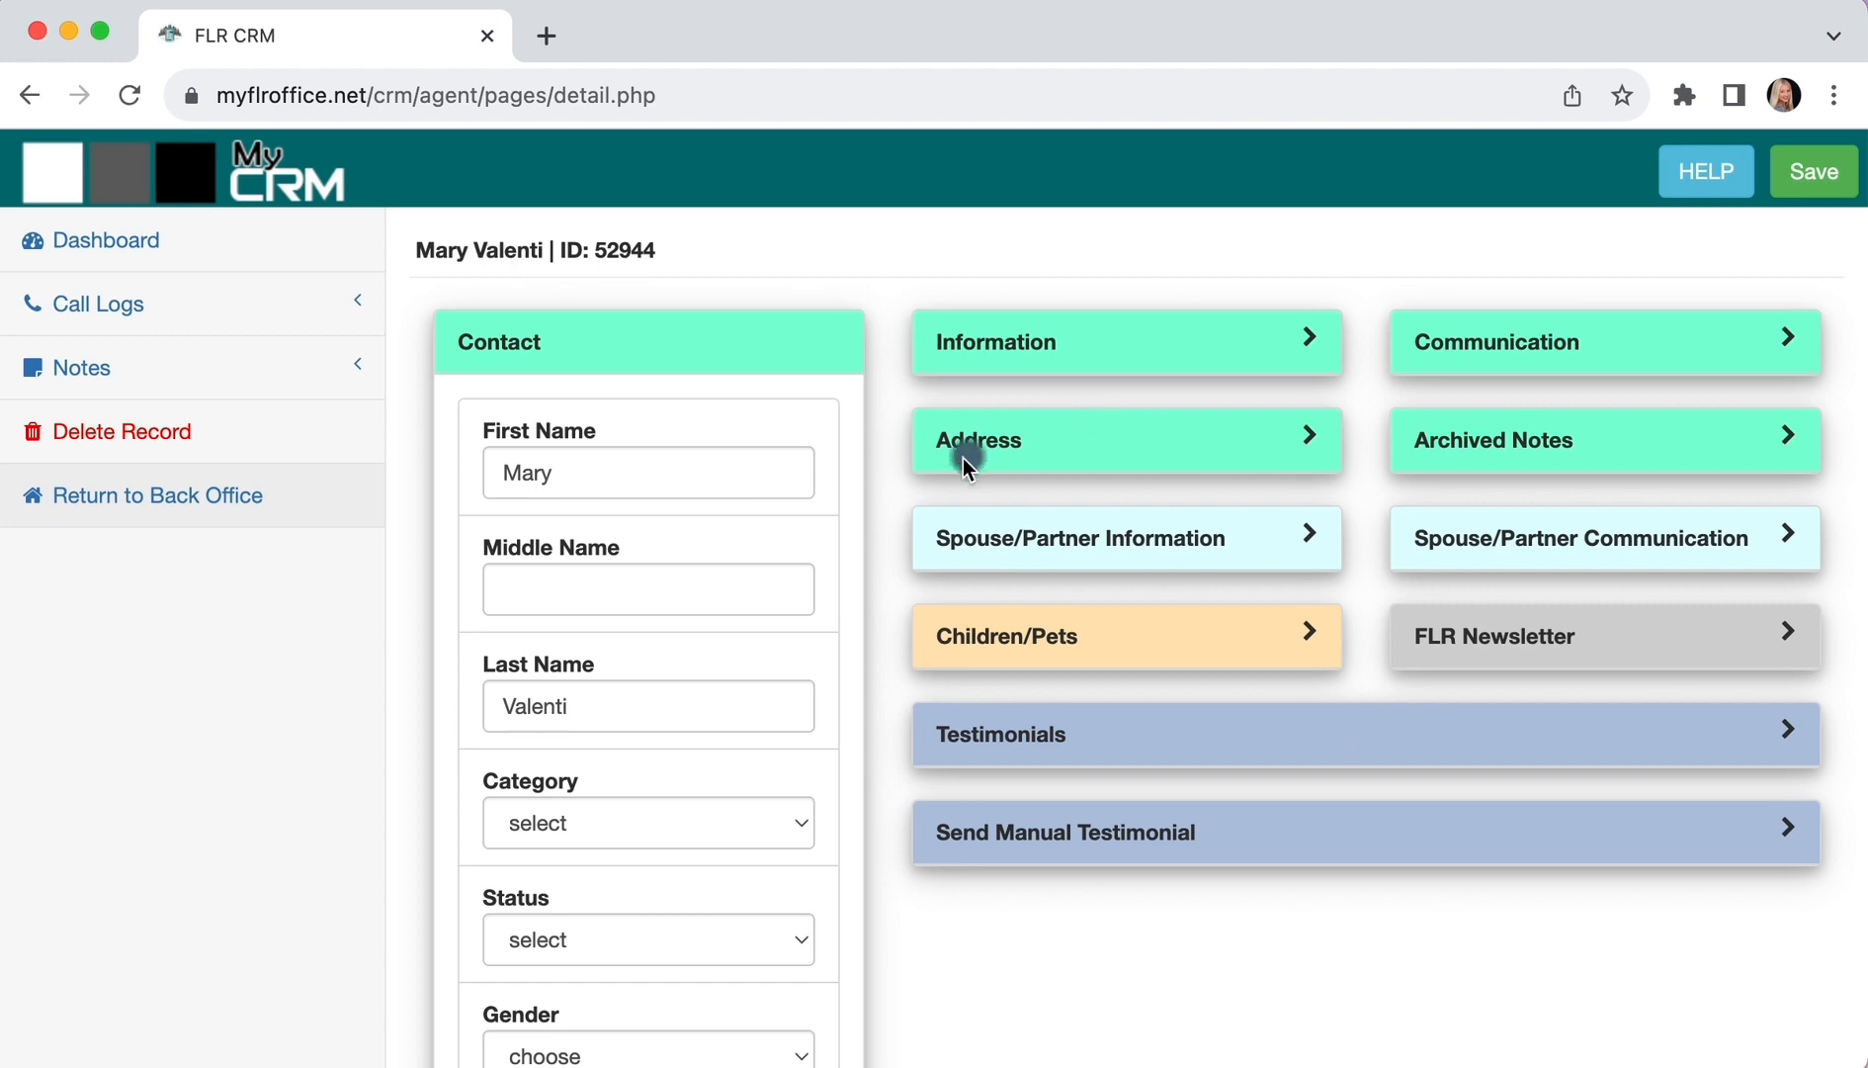
# Expand the contact's Testimonials section and copy the entire testimonial text
pyautogui.click(940, 726)
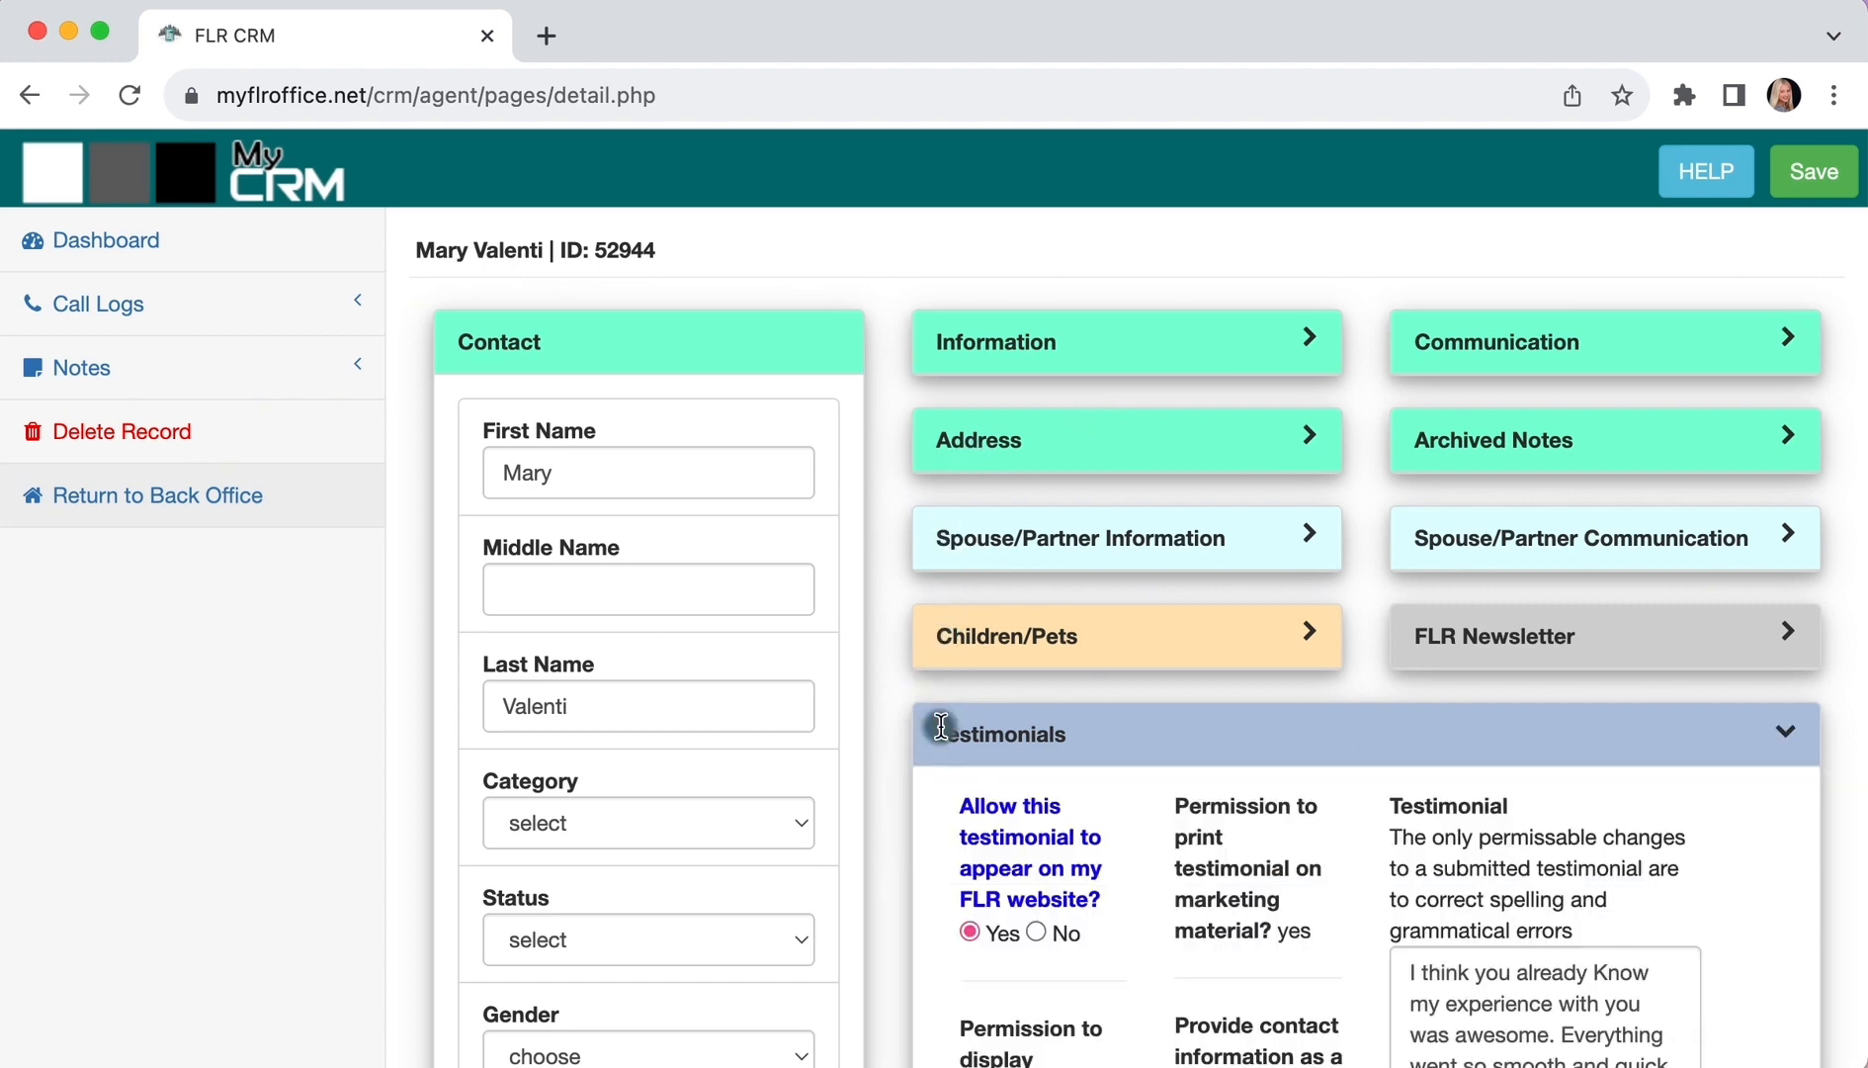
pyautogui.scroll(-3, 940, 726)
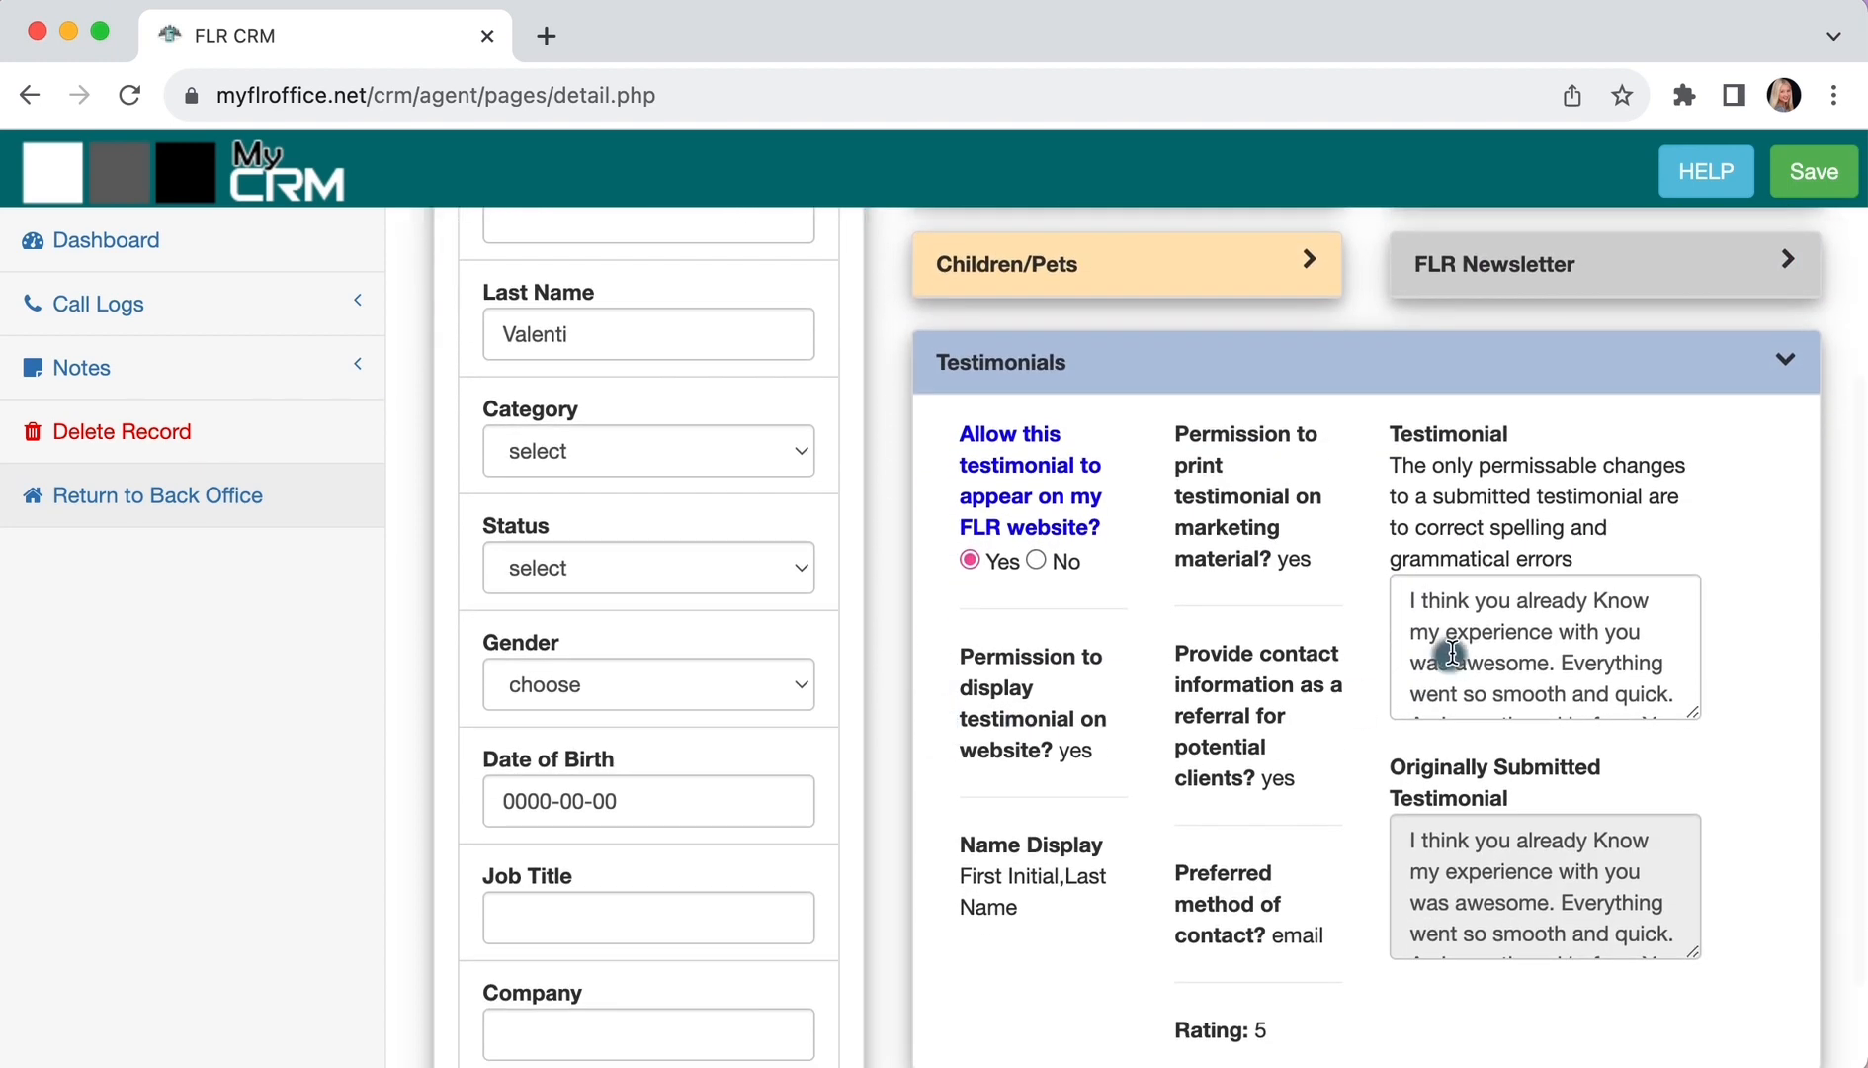
pyautogui.tripleClick(1454, 650)
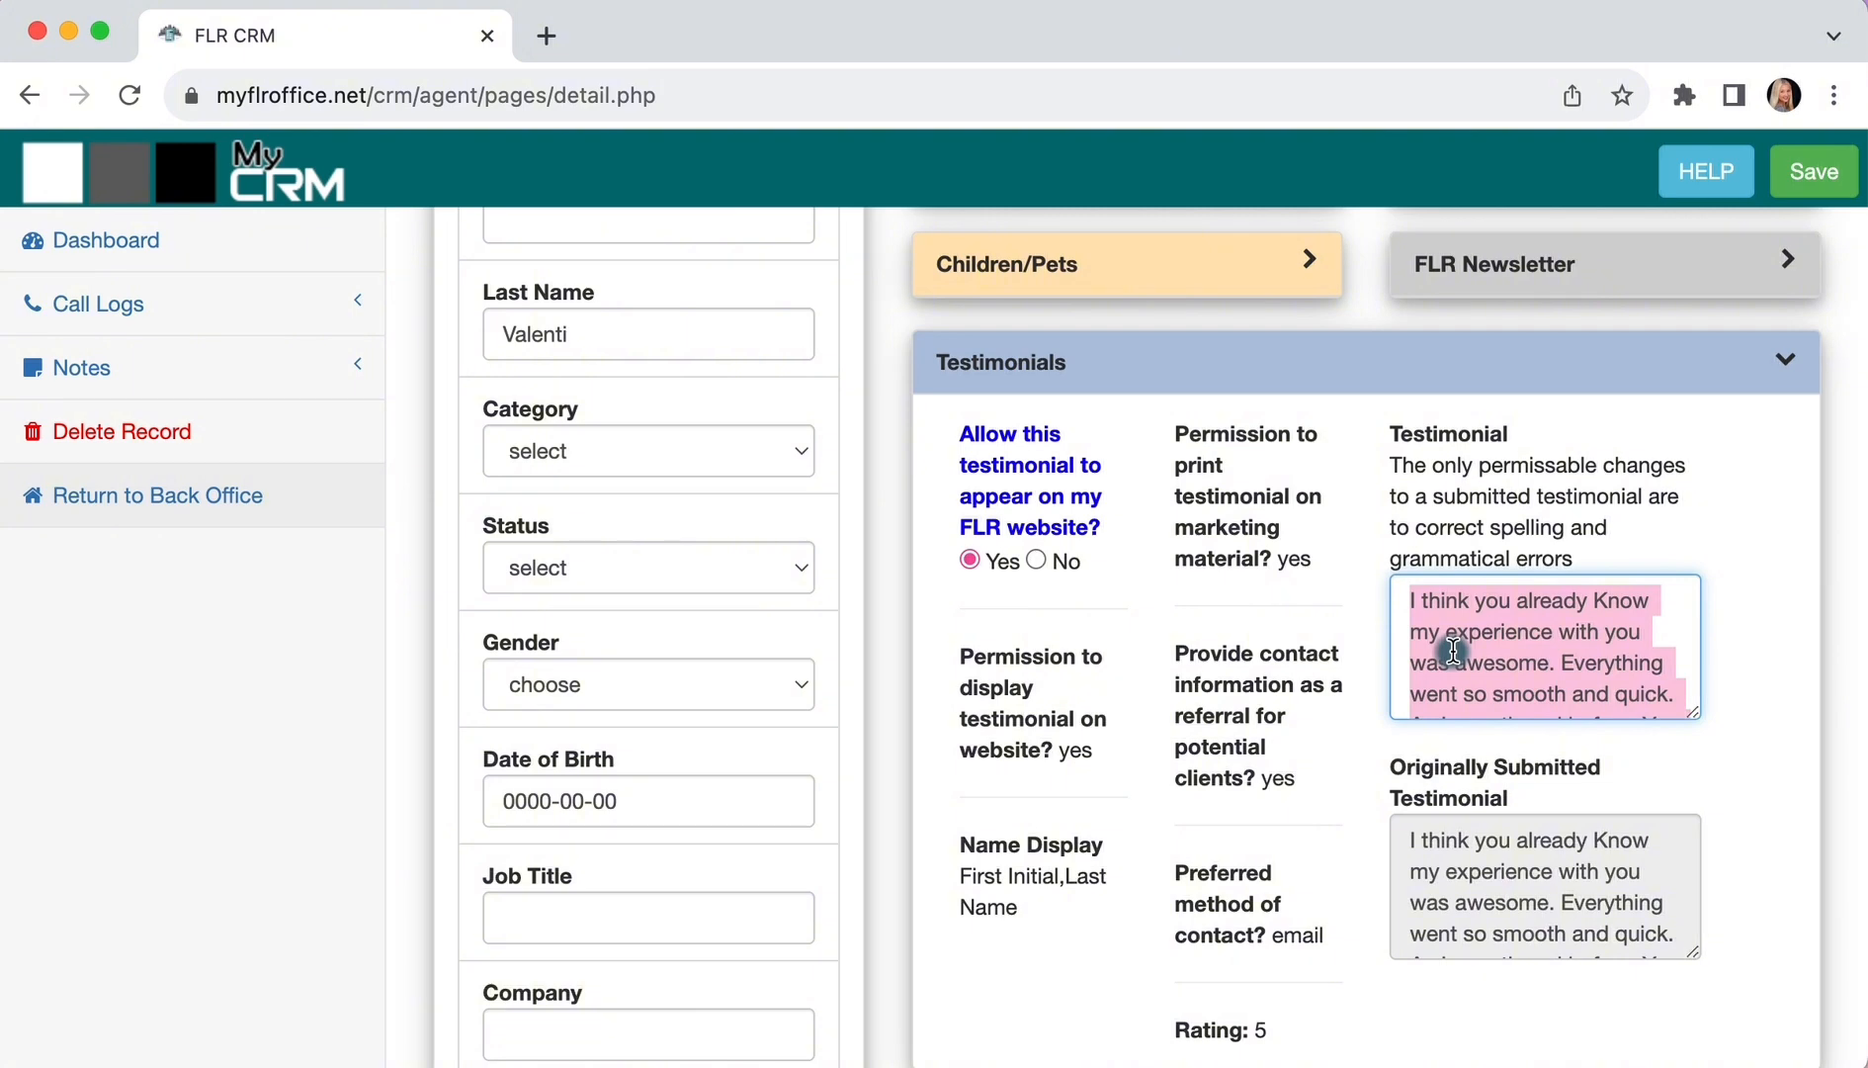
pyautogui.rightClick(1452, 649)
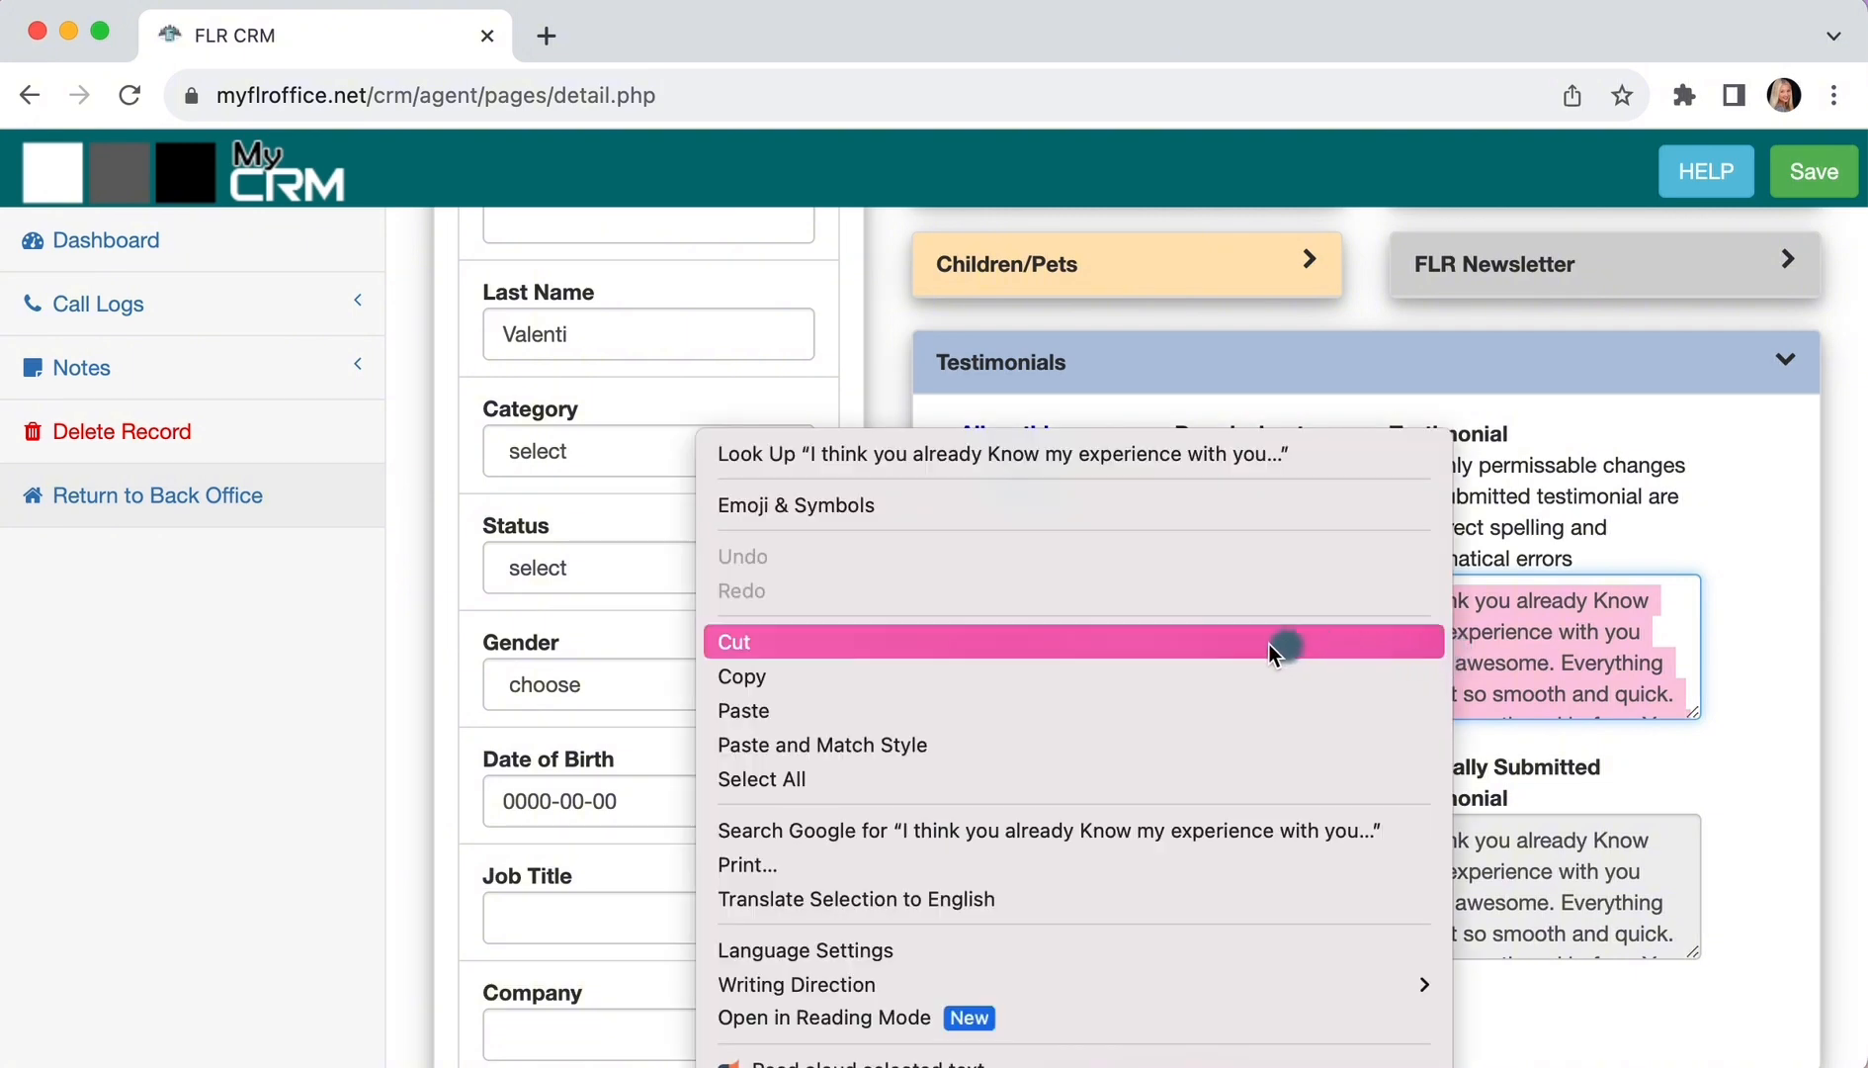
pyautogui.click(1234, 674)
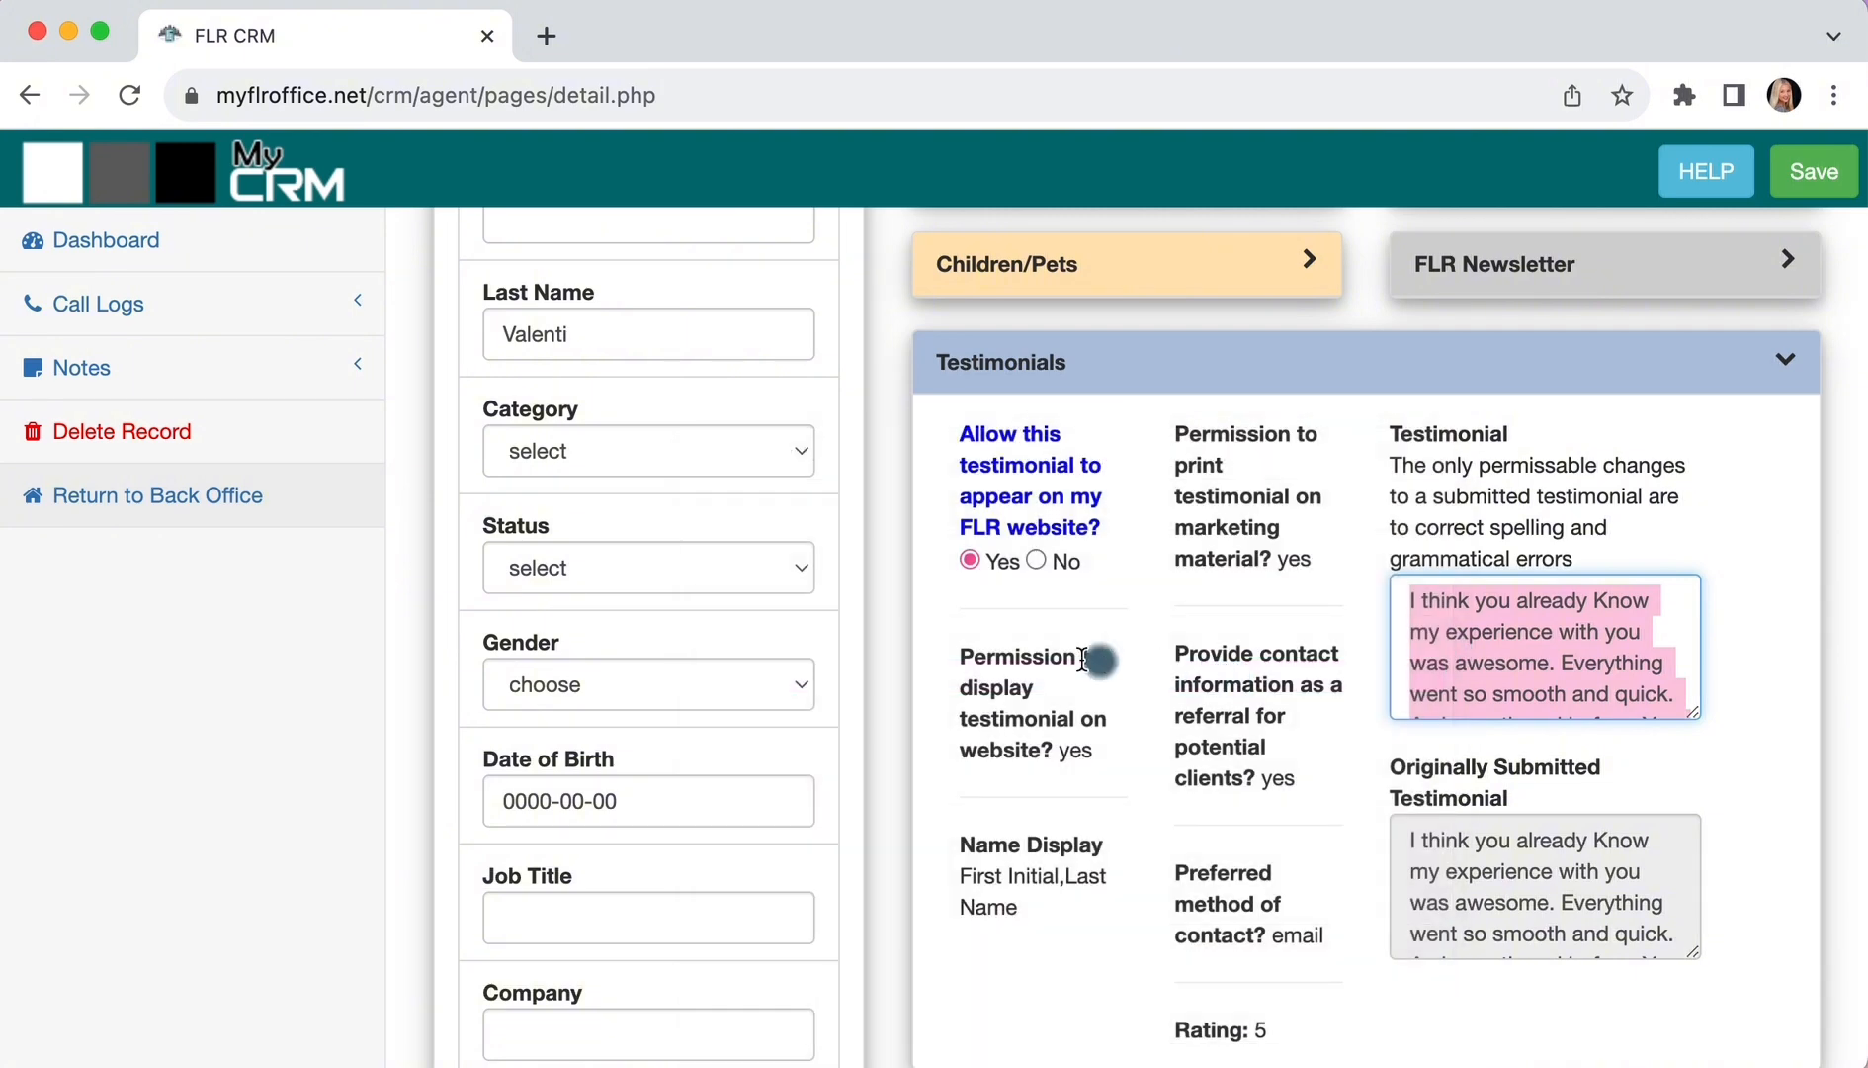
pyautogui.click(914, 640)
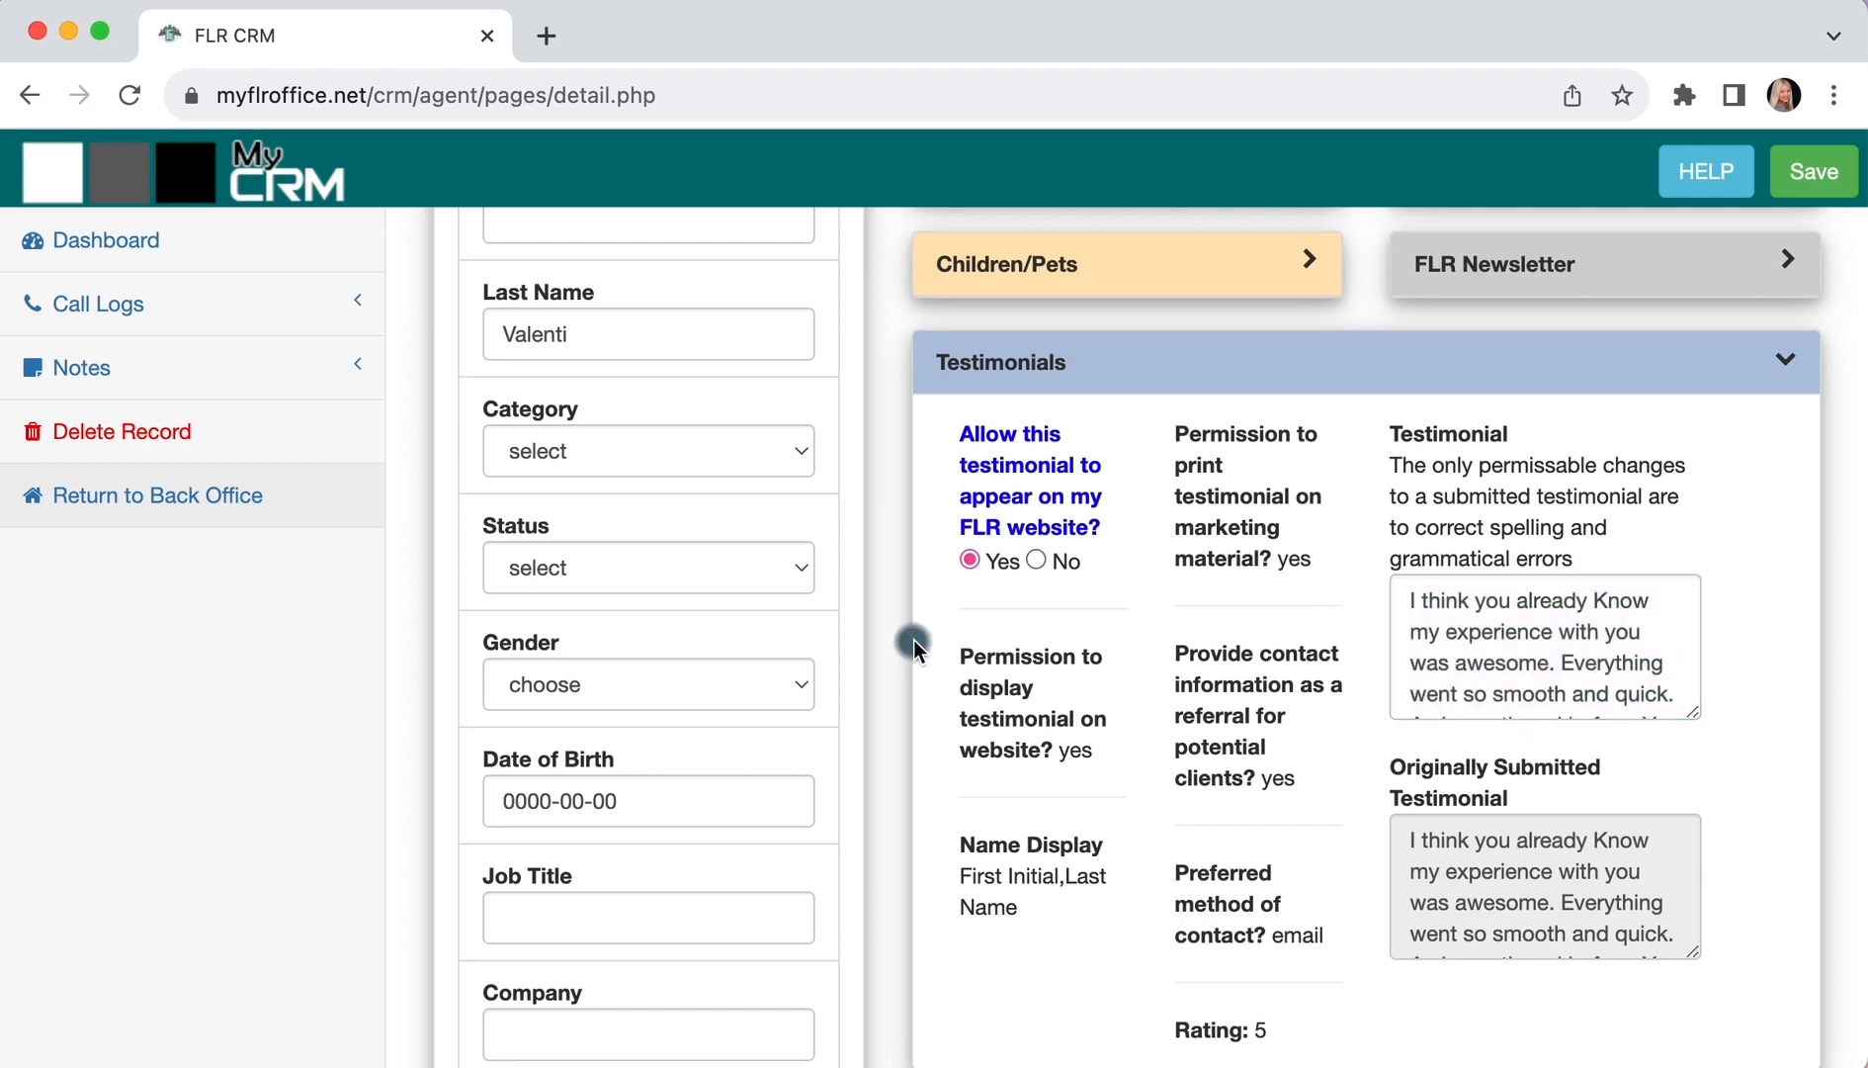
pyautogui.scroll(5, 914, 639)
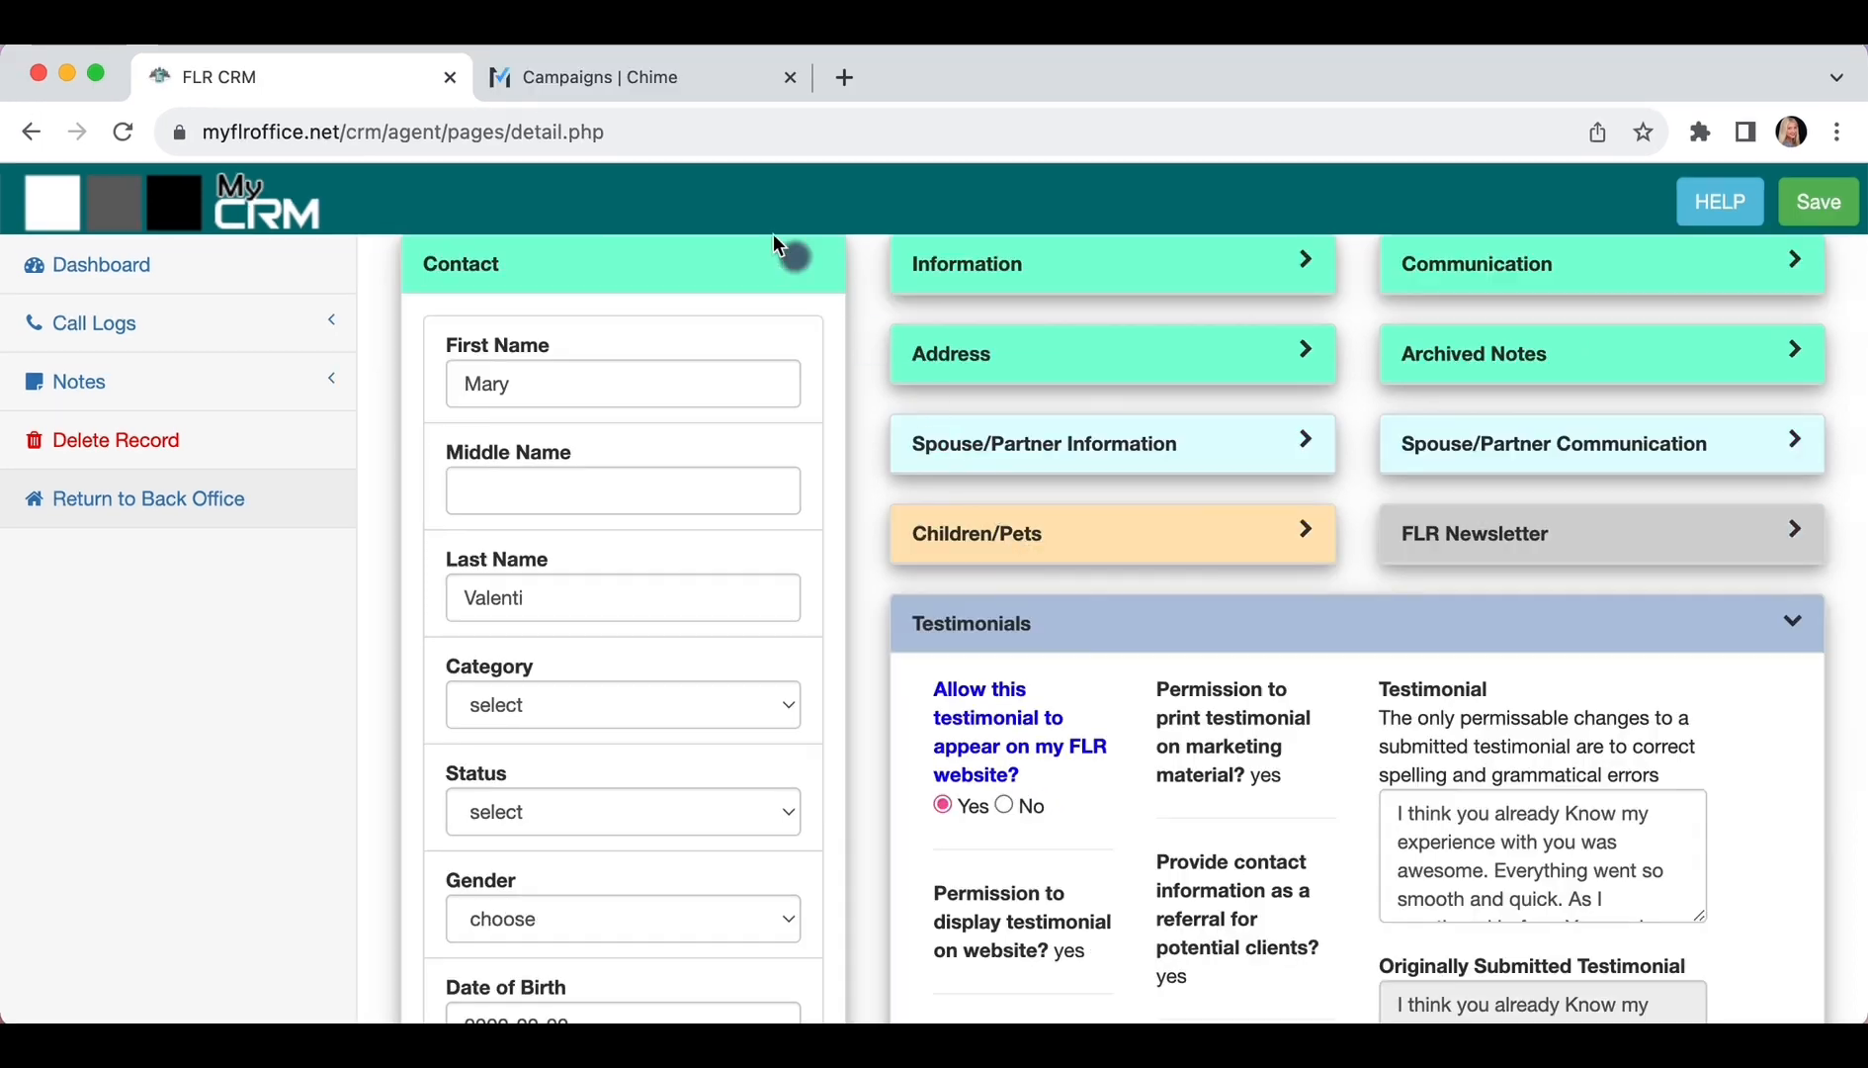
# Open the Florida Luxury Realty website in the Chime CMS Page Editor
pyautogui.click(636, 79)
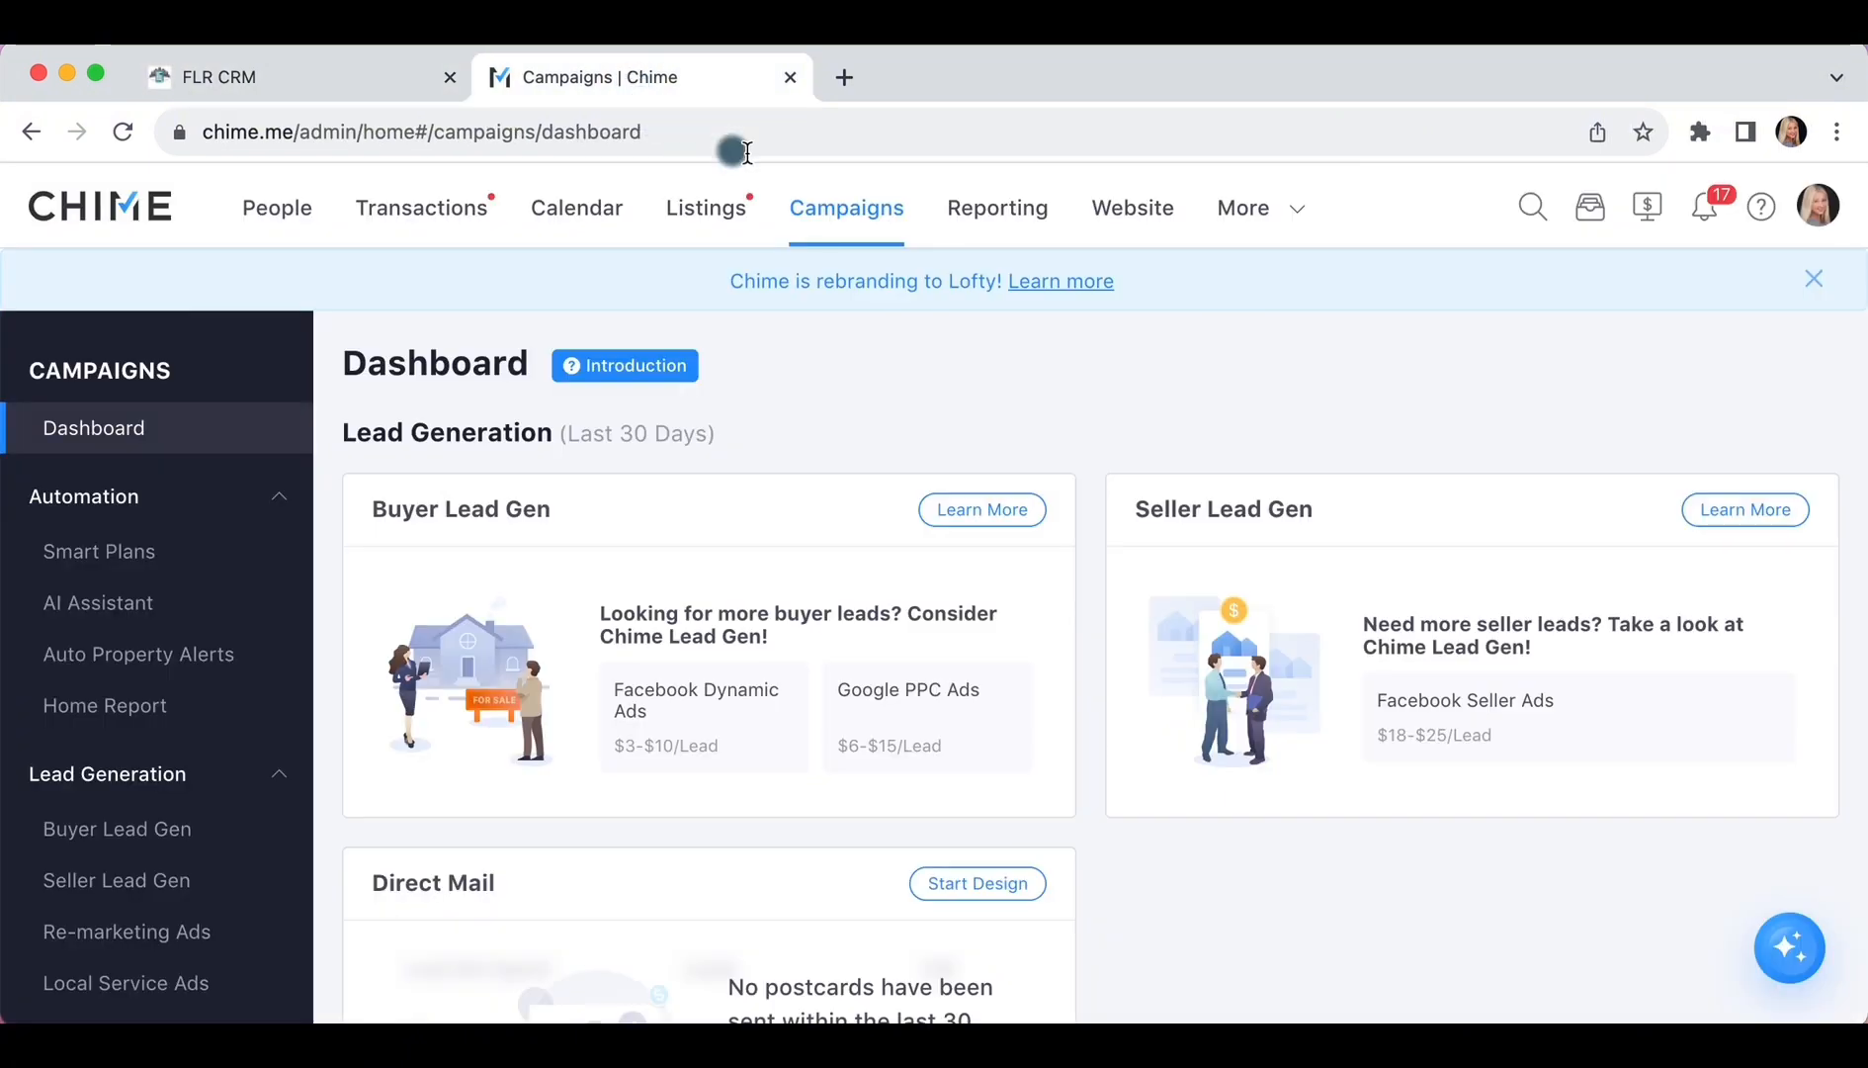
pyautogui.click(1109, 226)
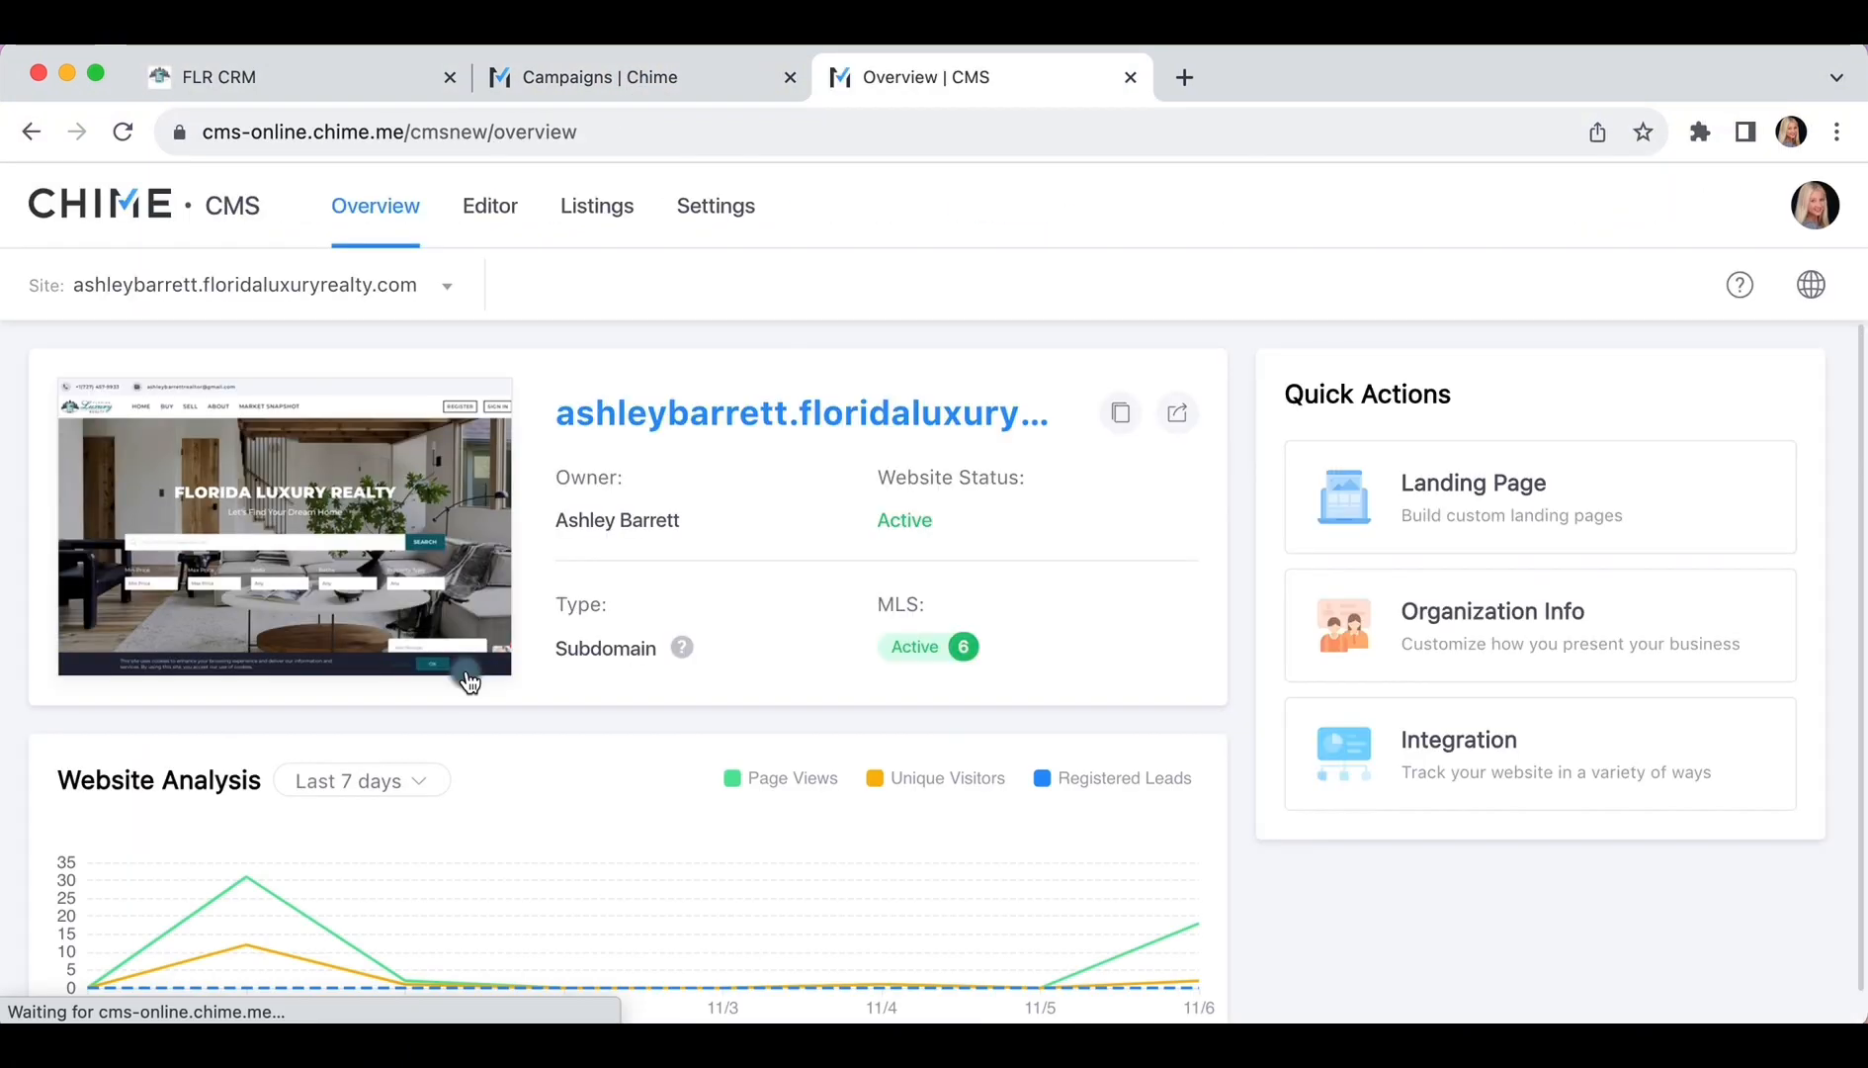
pyautogui.moveTo(331, 545)
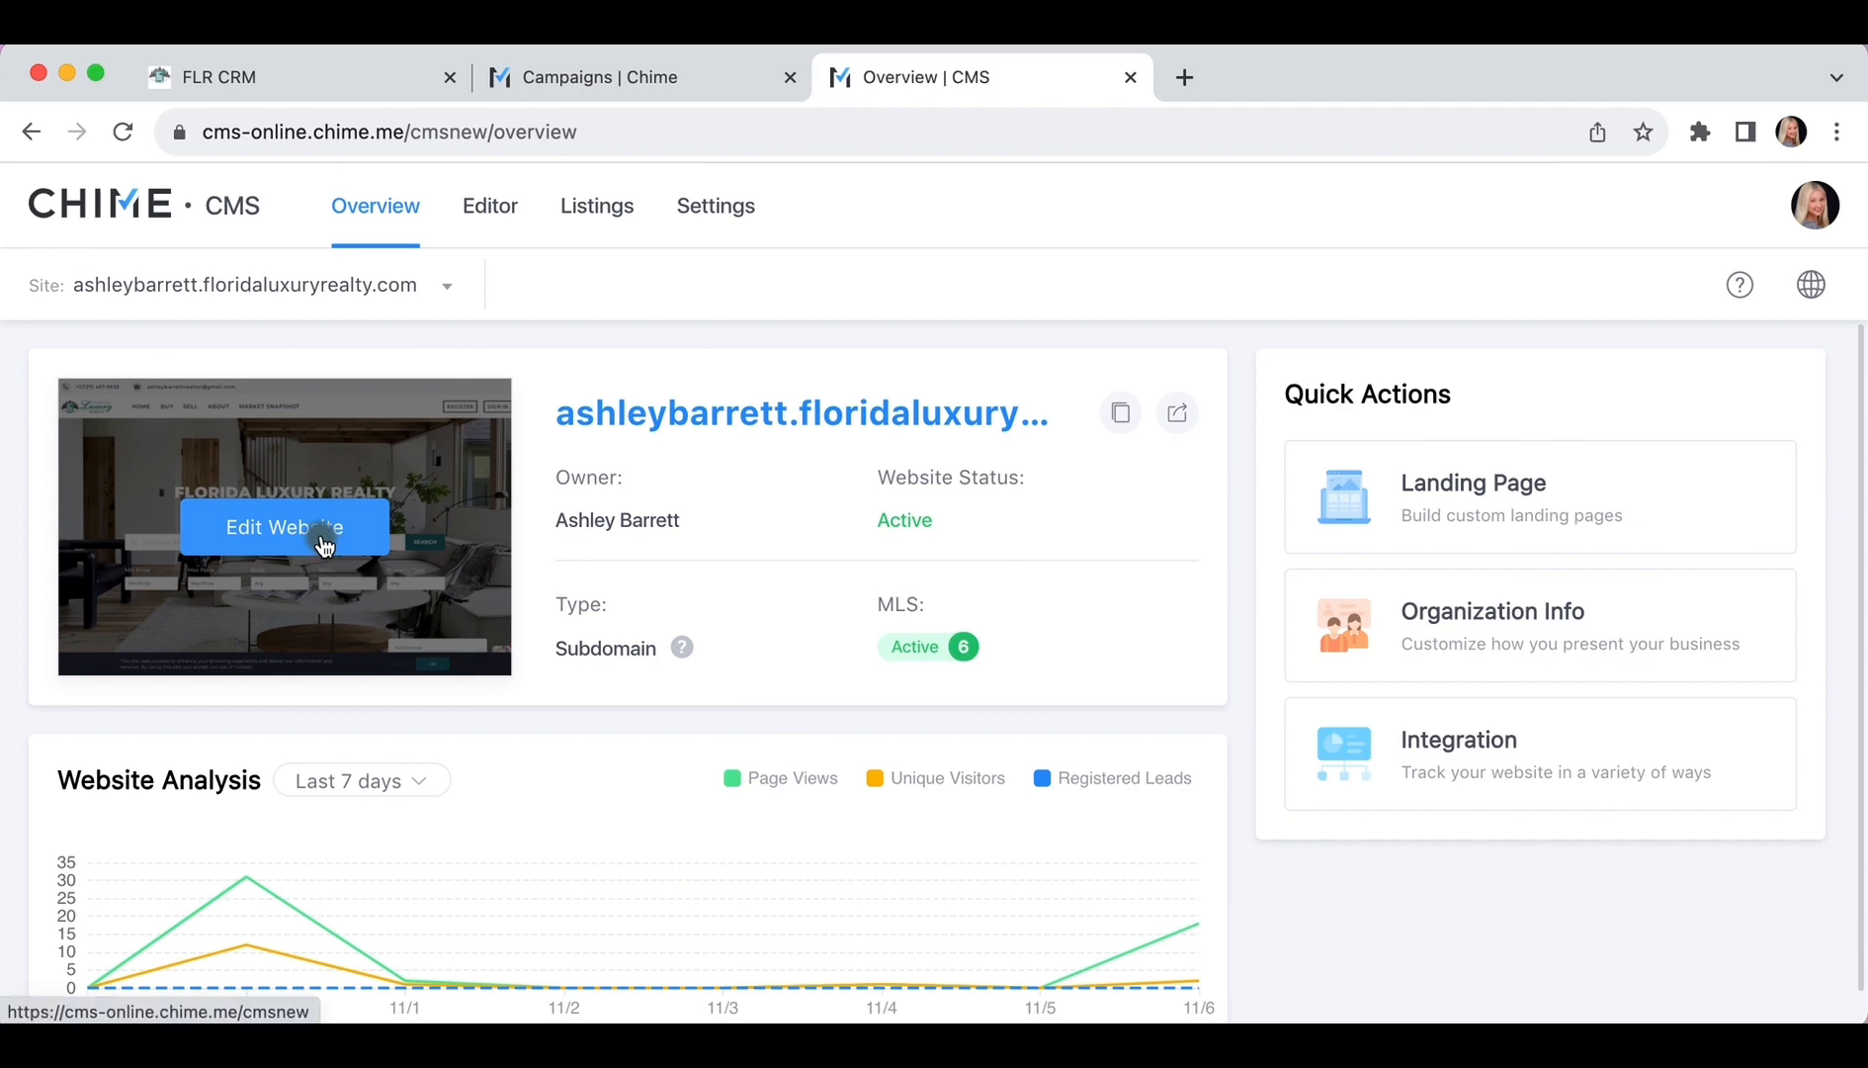
pyautogui.click(324, 544)
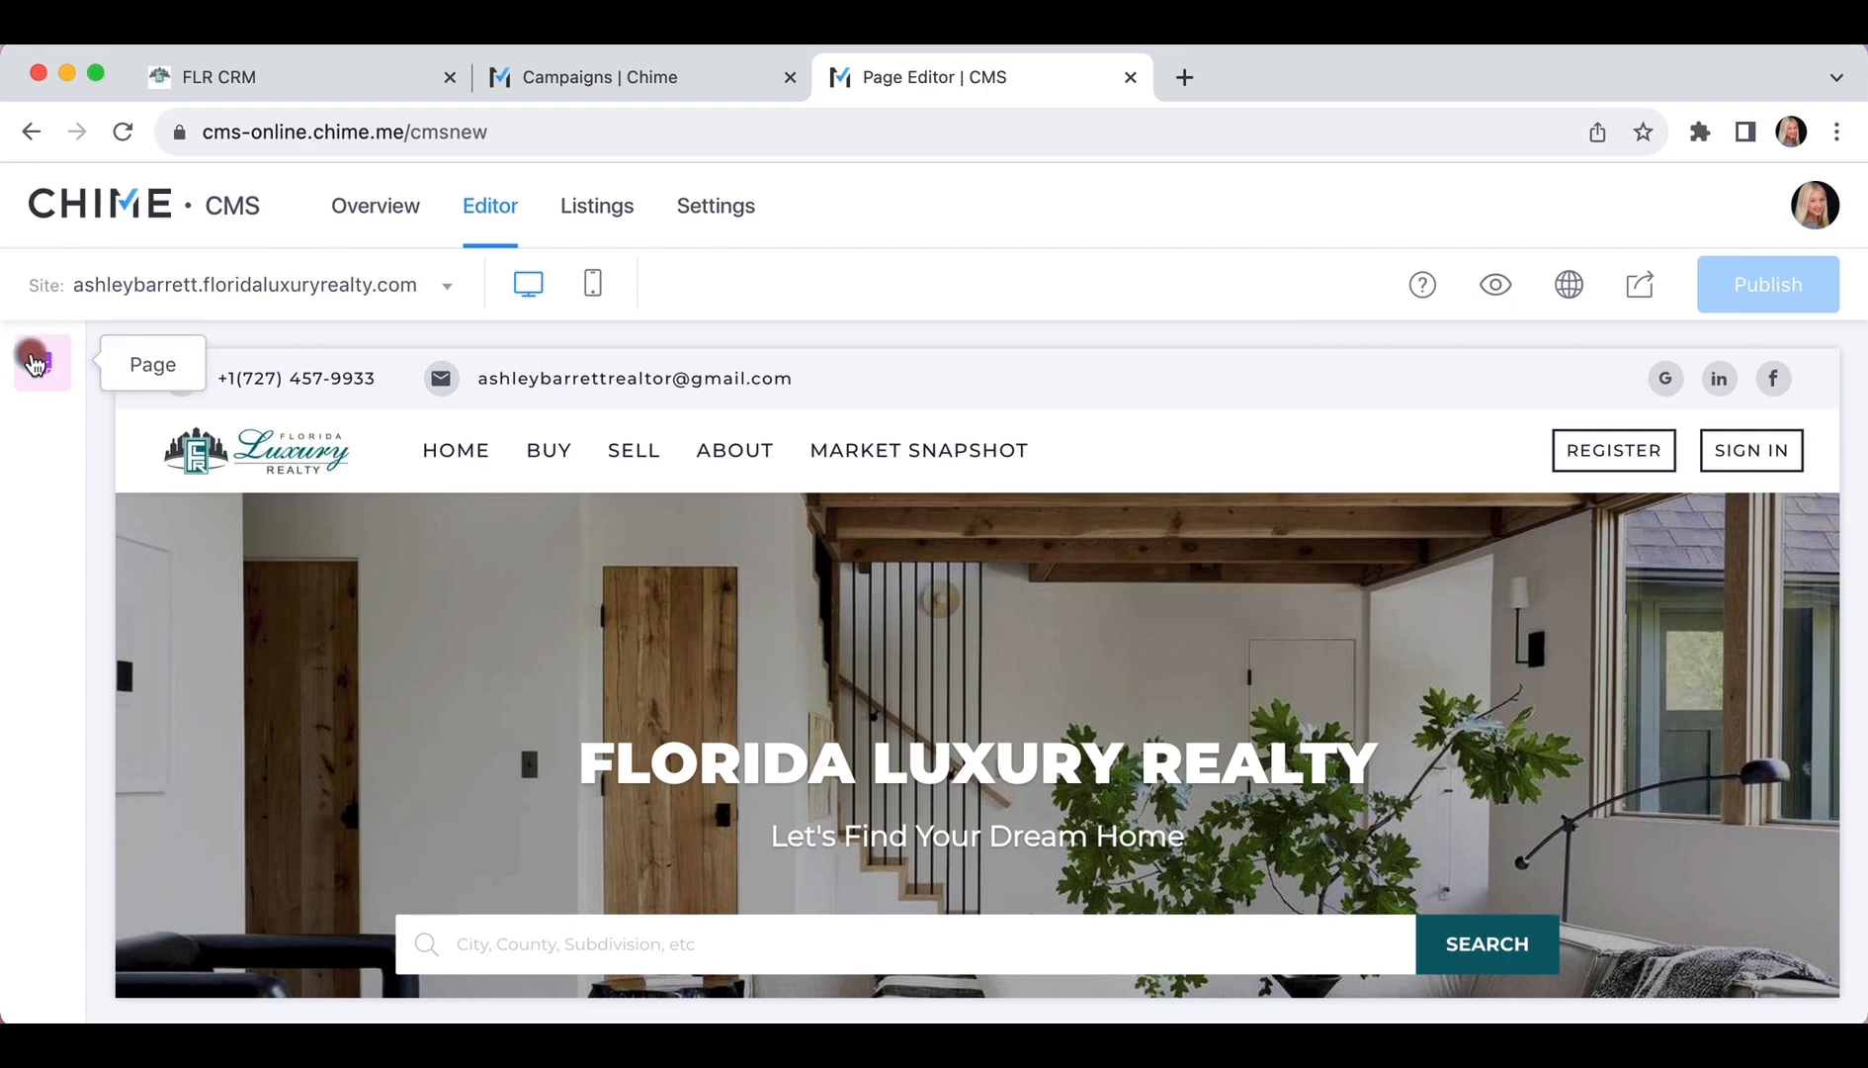
# Open the About > Reviews page and bring its empty testimonial block into view
pyautogui.click(35, 362)
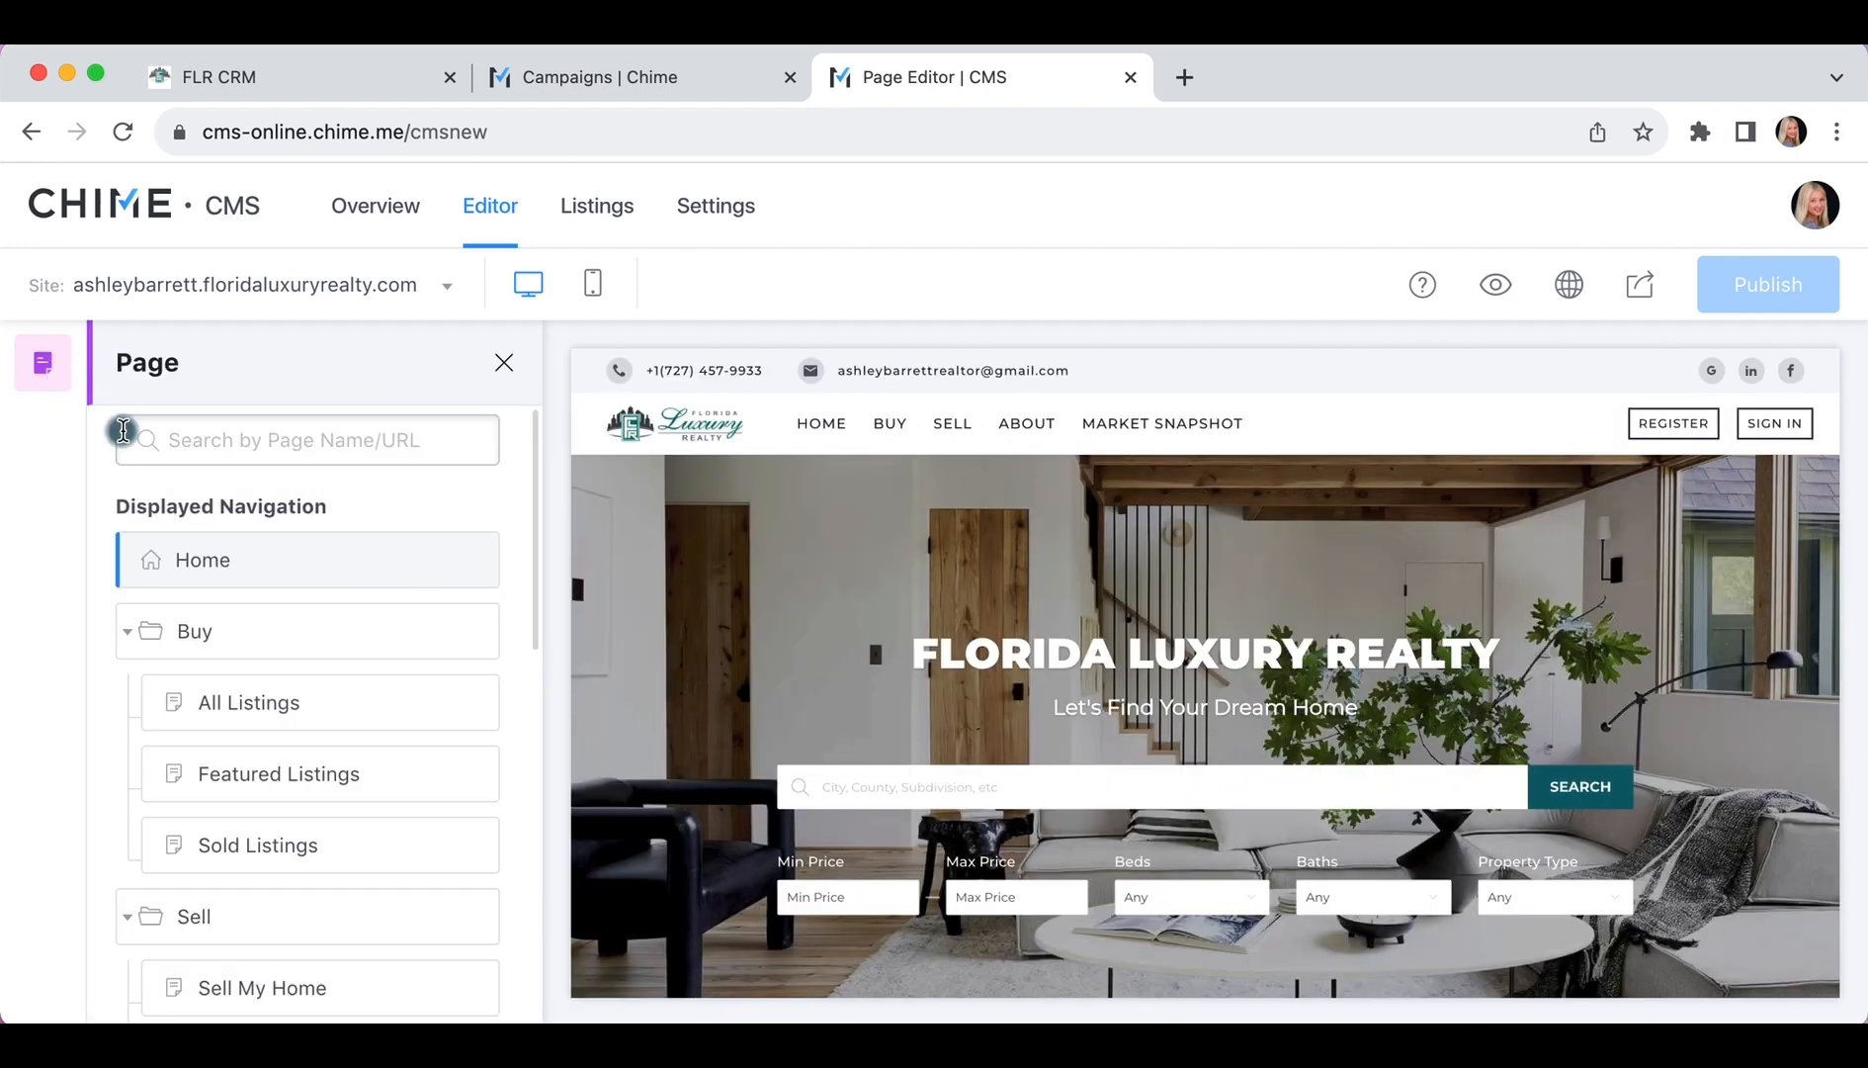
pyautogui.scroll(-5, 121, 434)
pyautogui.scroll(-4, 121, 435)
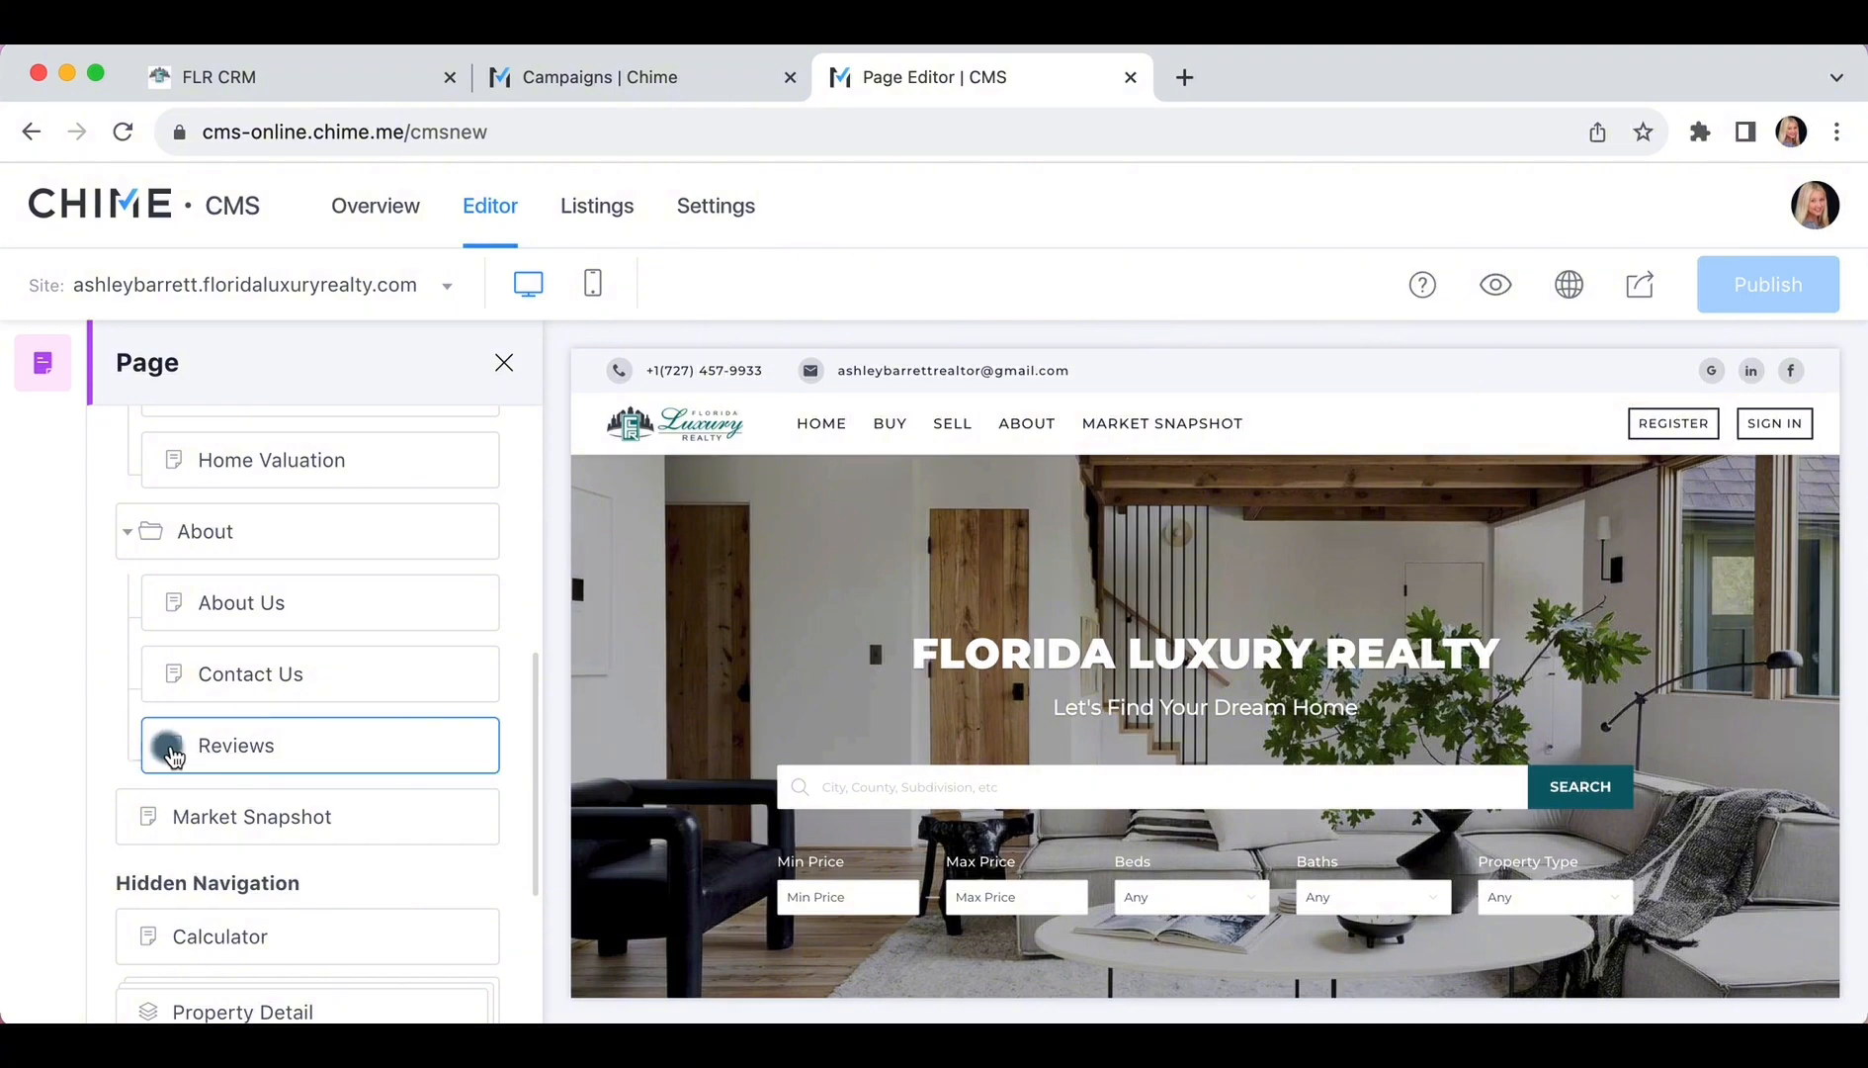
pyautogui.click(167, 751)
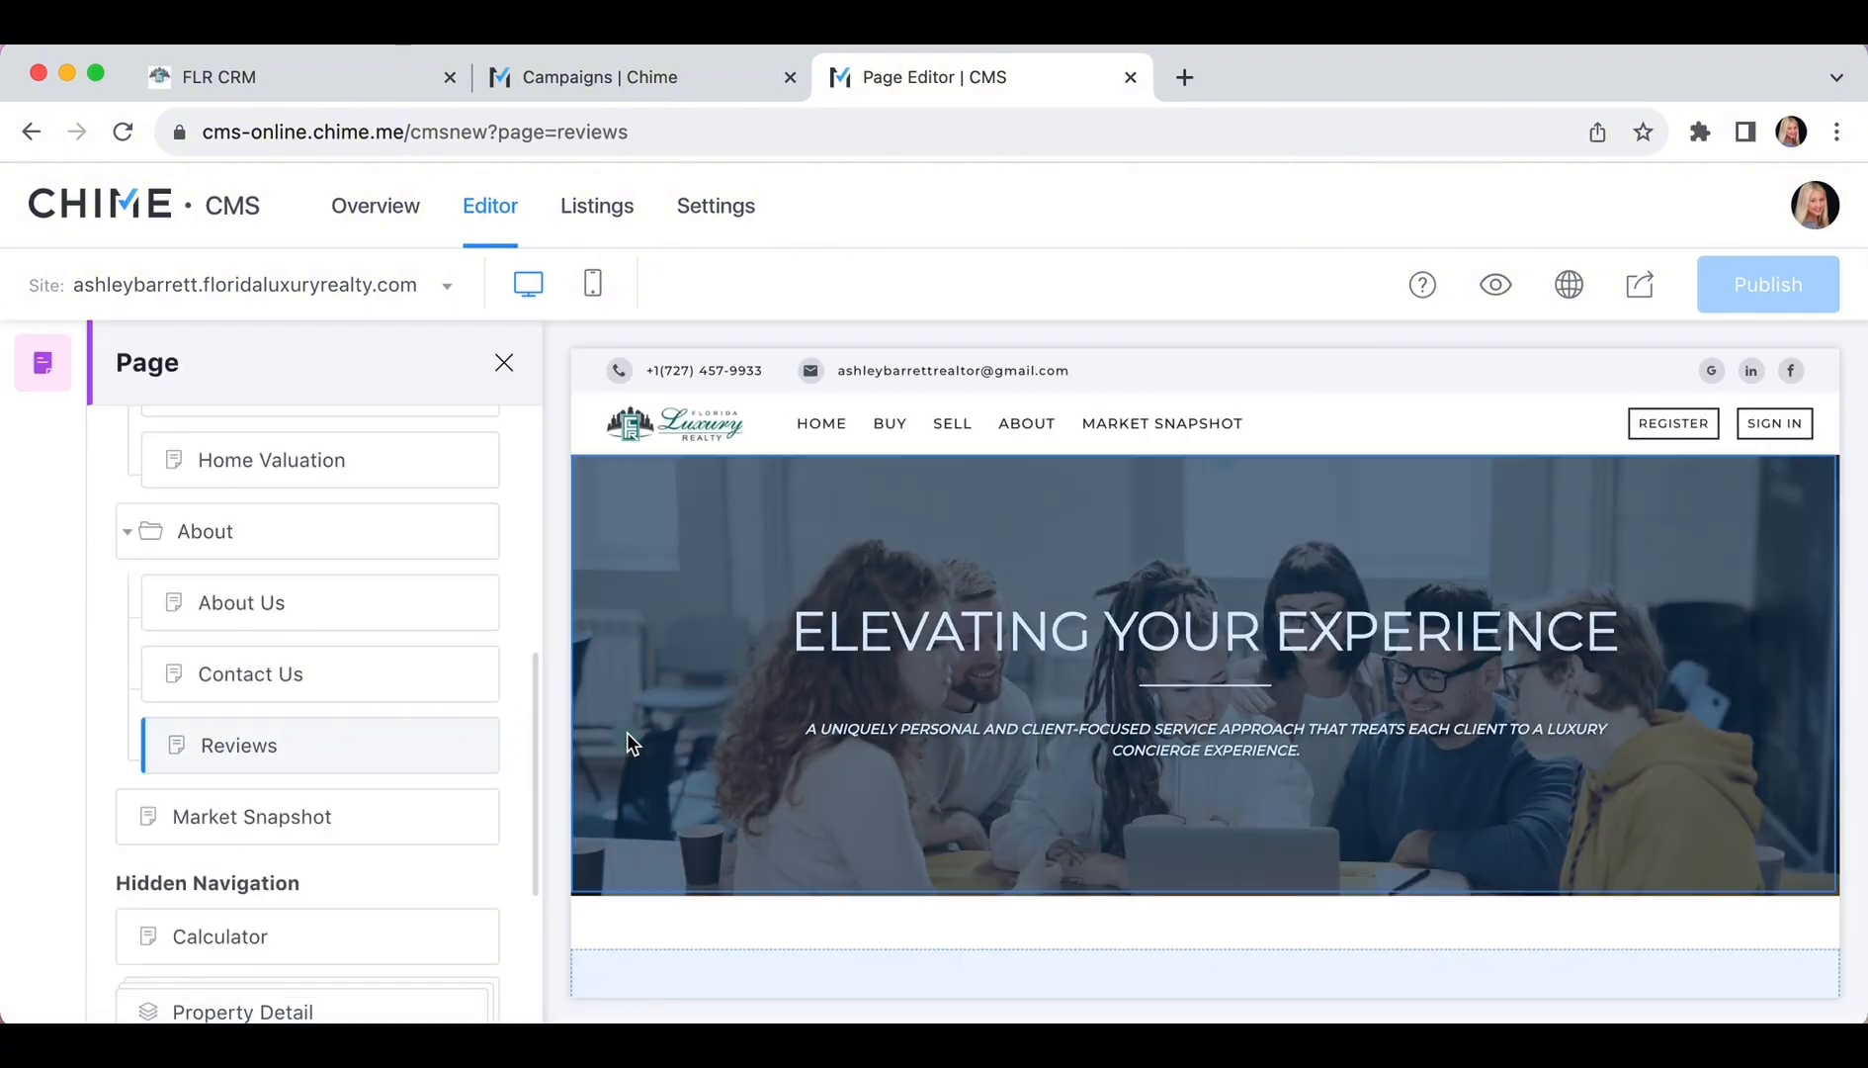
pyautogui.scroll(-3, 625, 742)
pyautogui.scroll(-1, 625, 742)
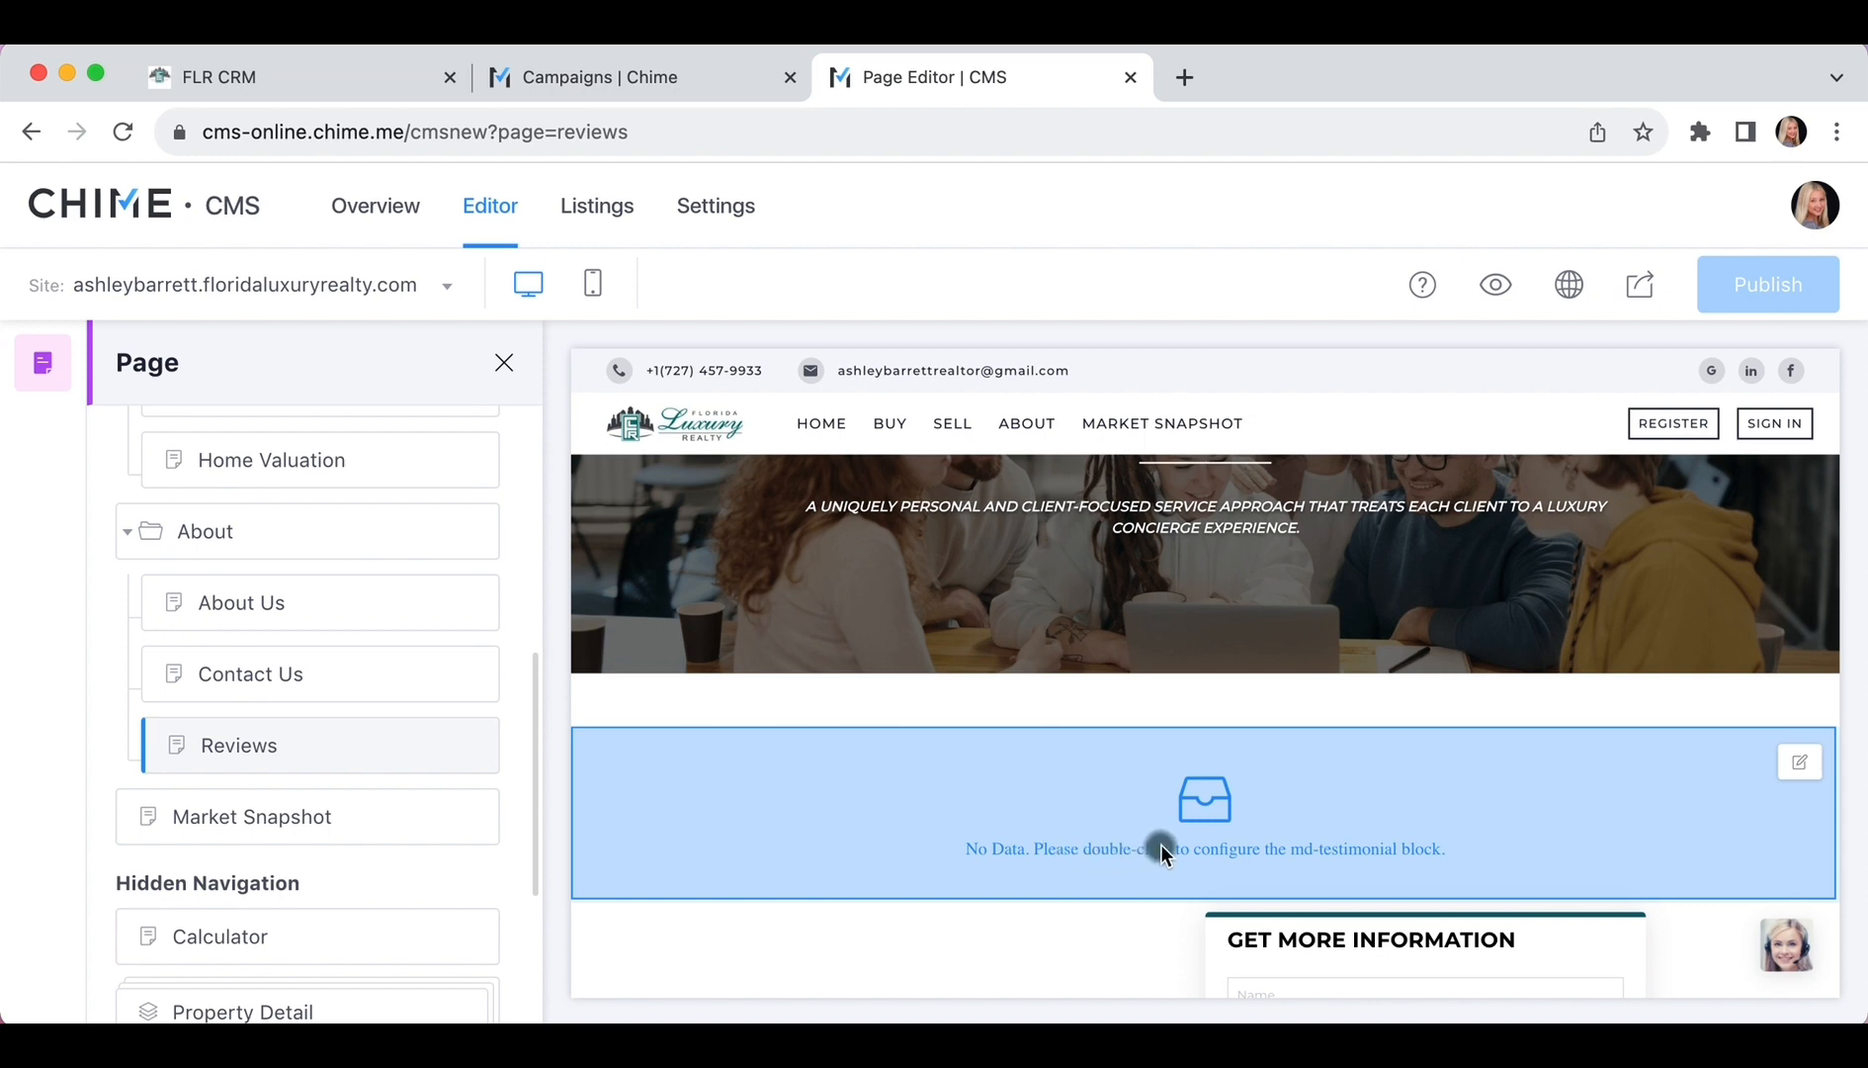
# In the testimonial block settings, keep Review Source on Default and open the Reviews Library
pyautogui.doubleClick(880, 852)
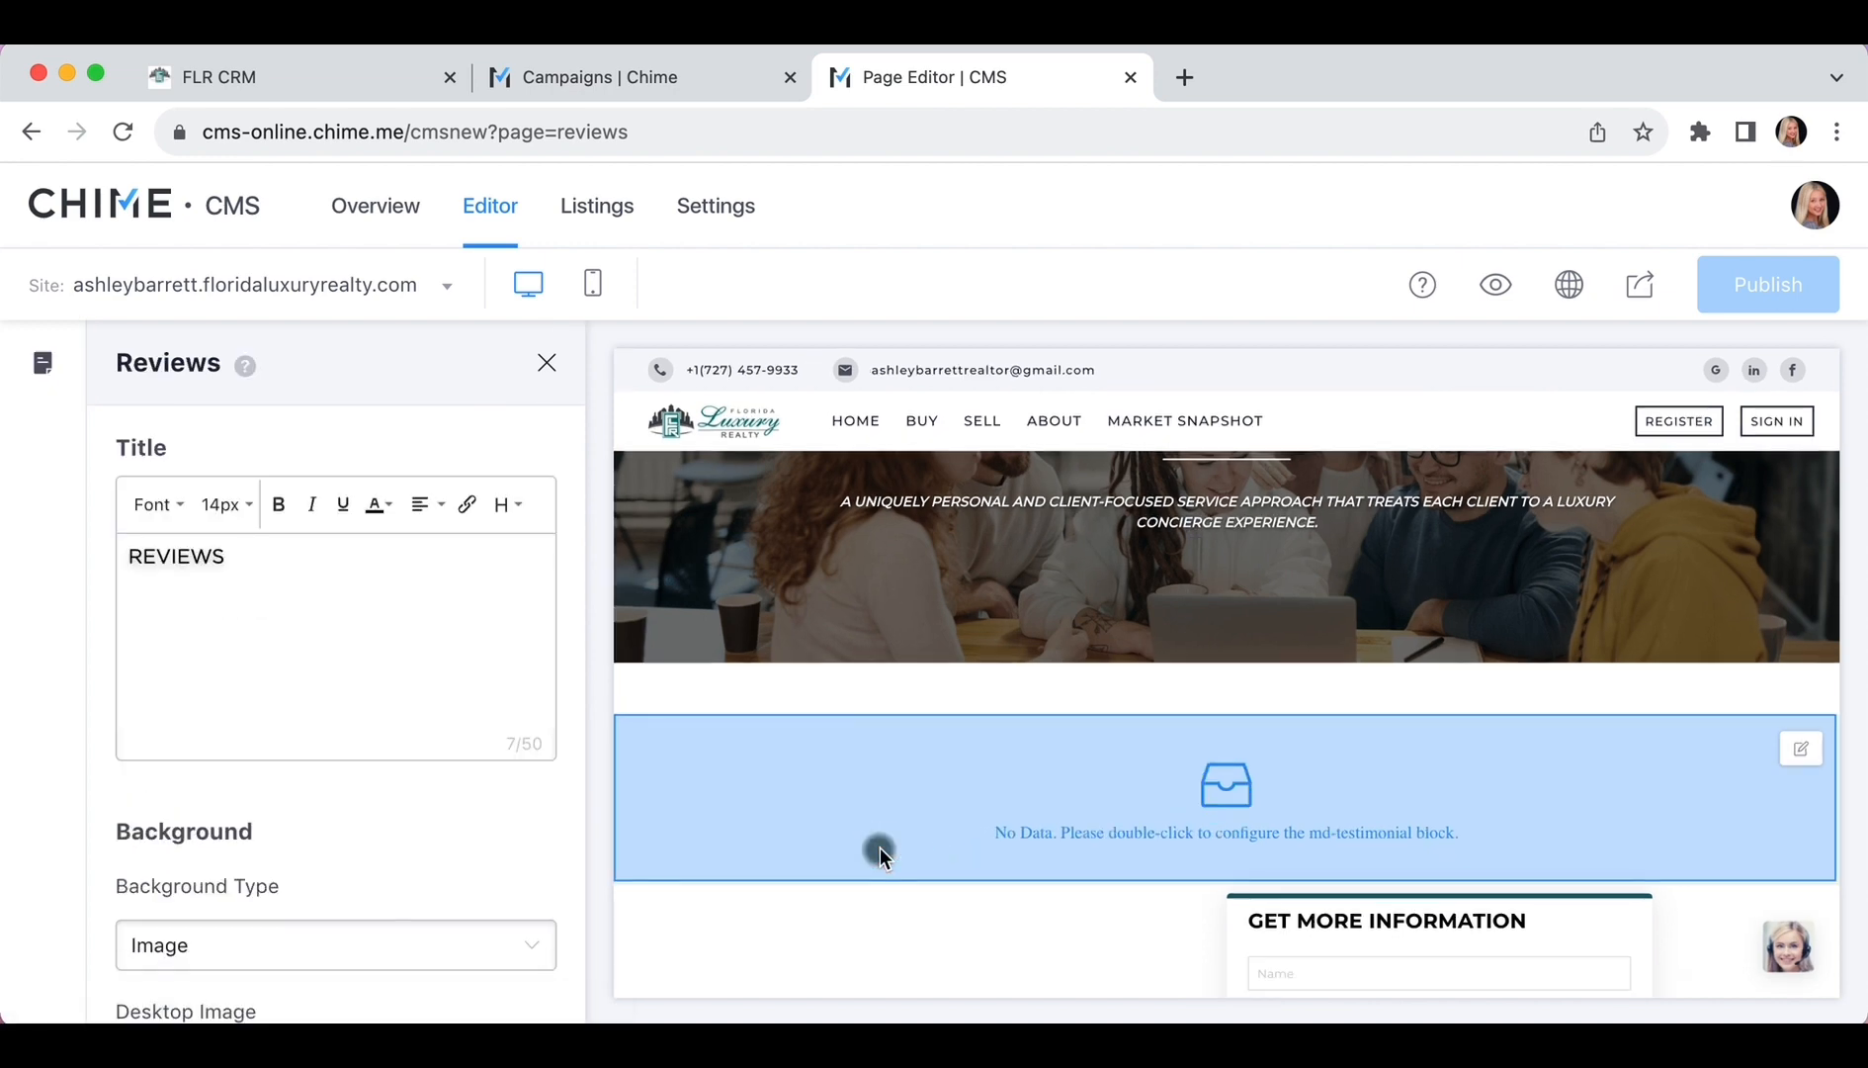
pyautogui.scroll(-2, 468, 848)
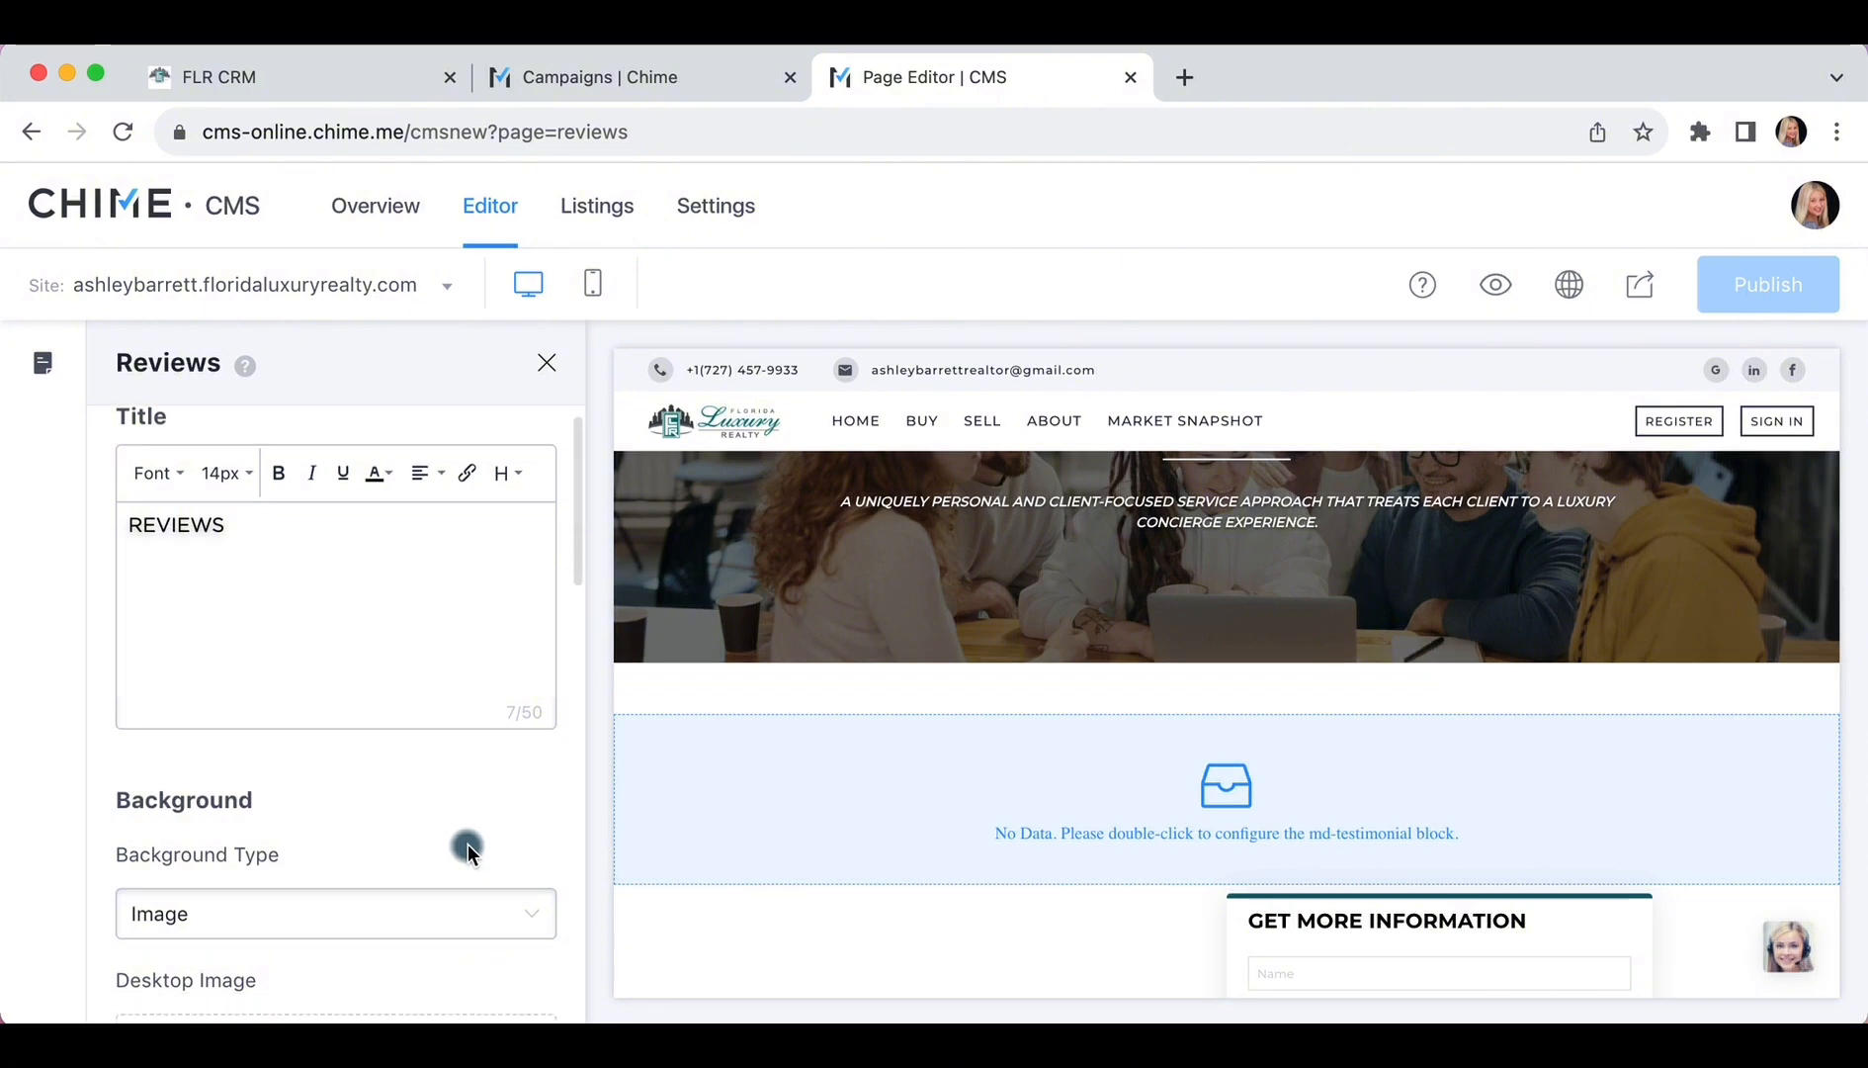
pyautogui.scroll(-5, 468, 848)
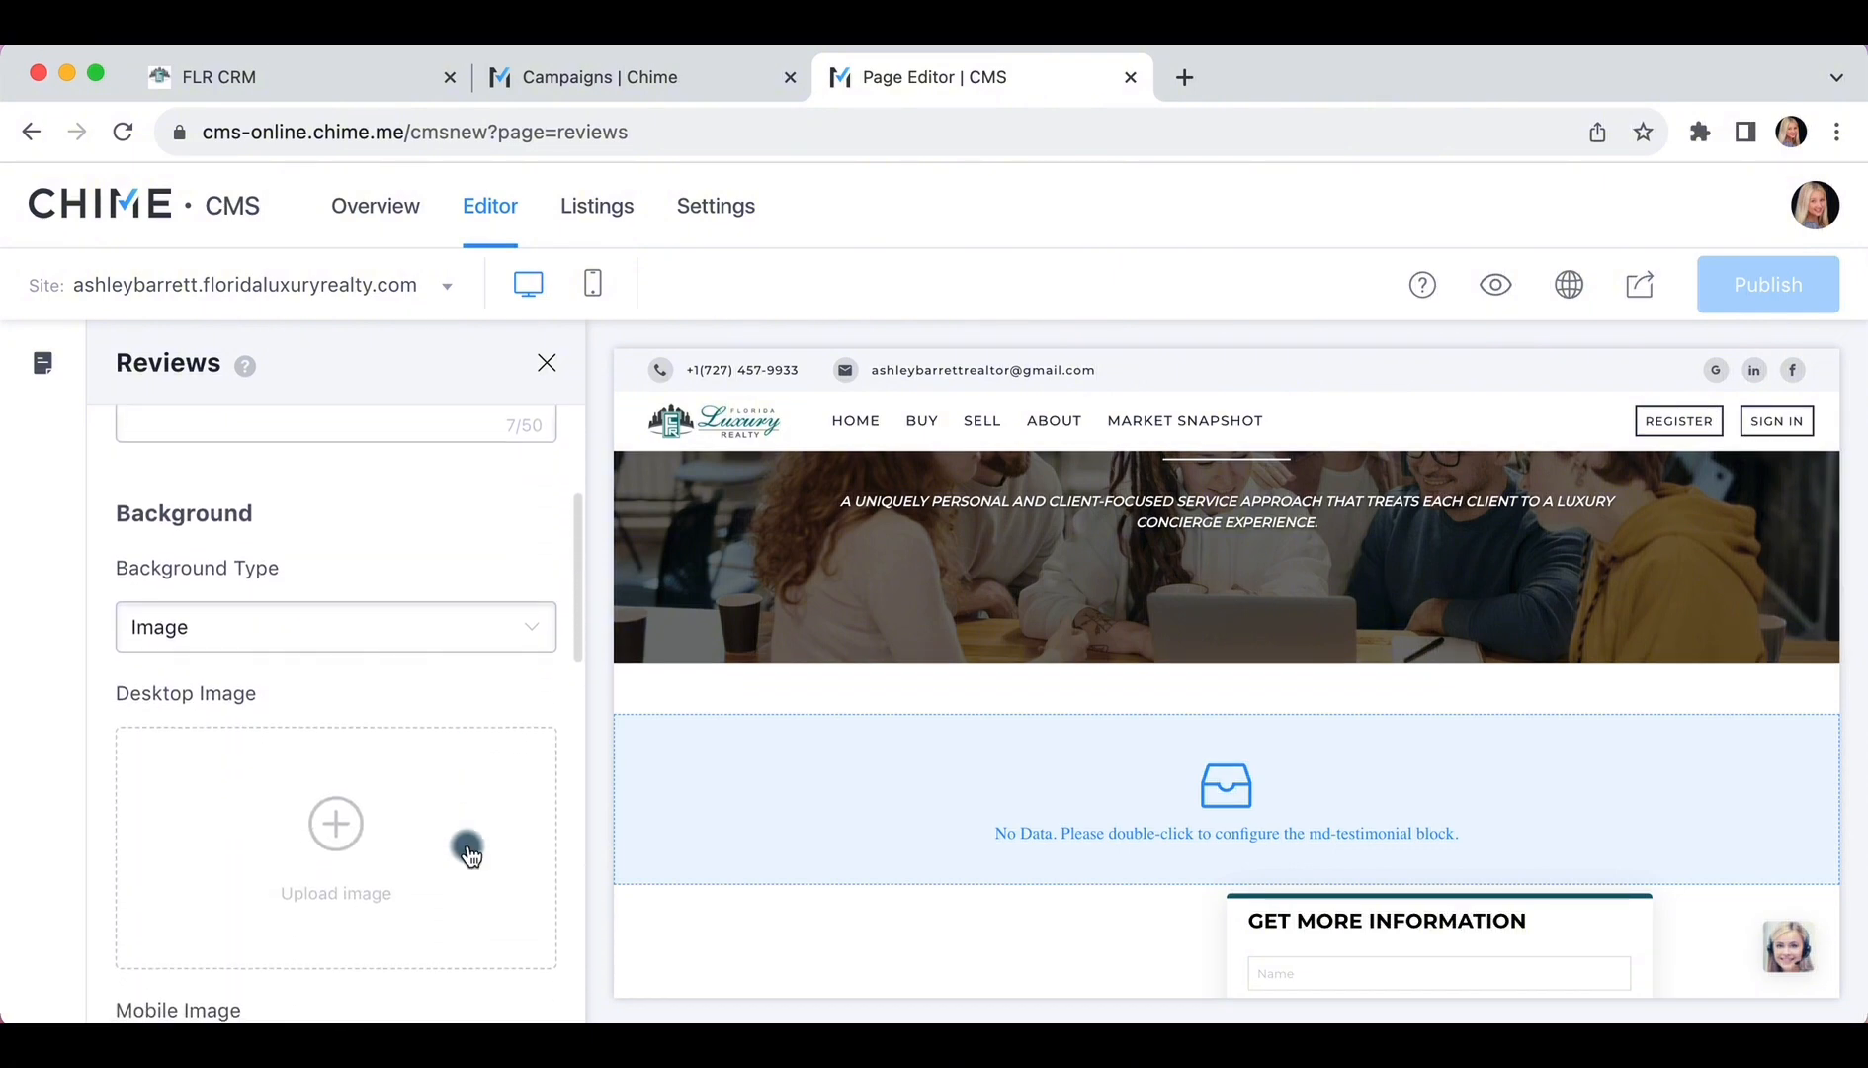
pyautogui.scroll(-6, 468, 848)
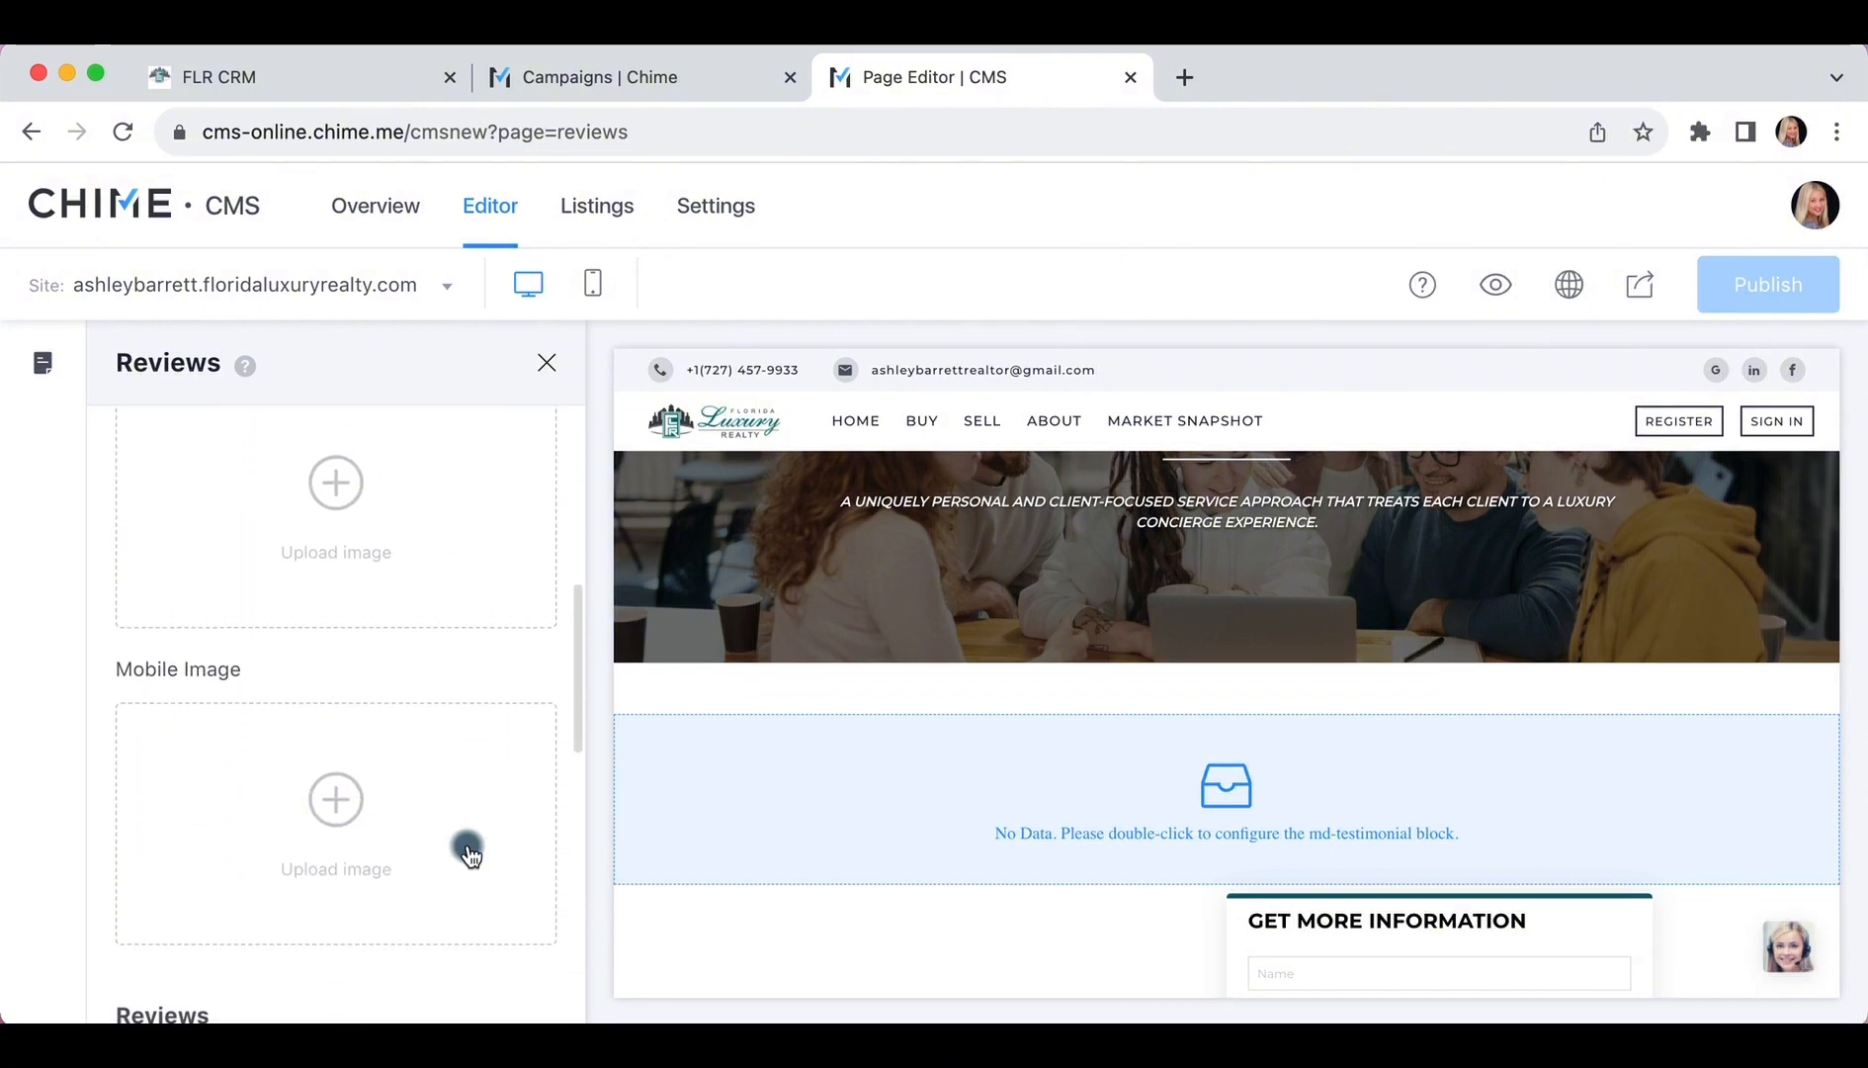
pyautogui.scroll(-7, 467, 850)
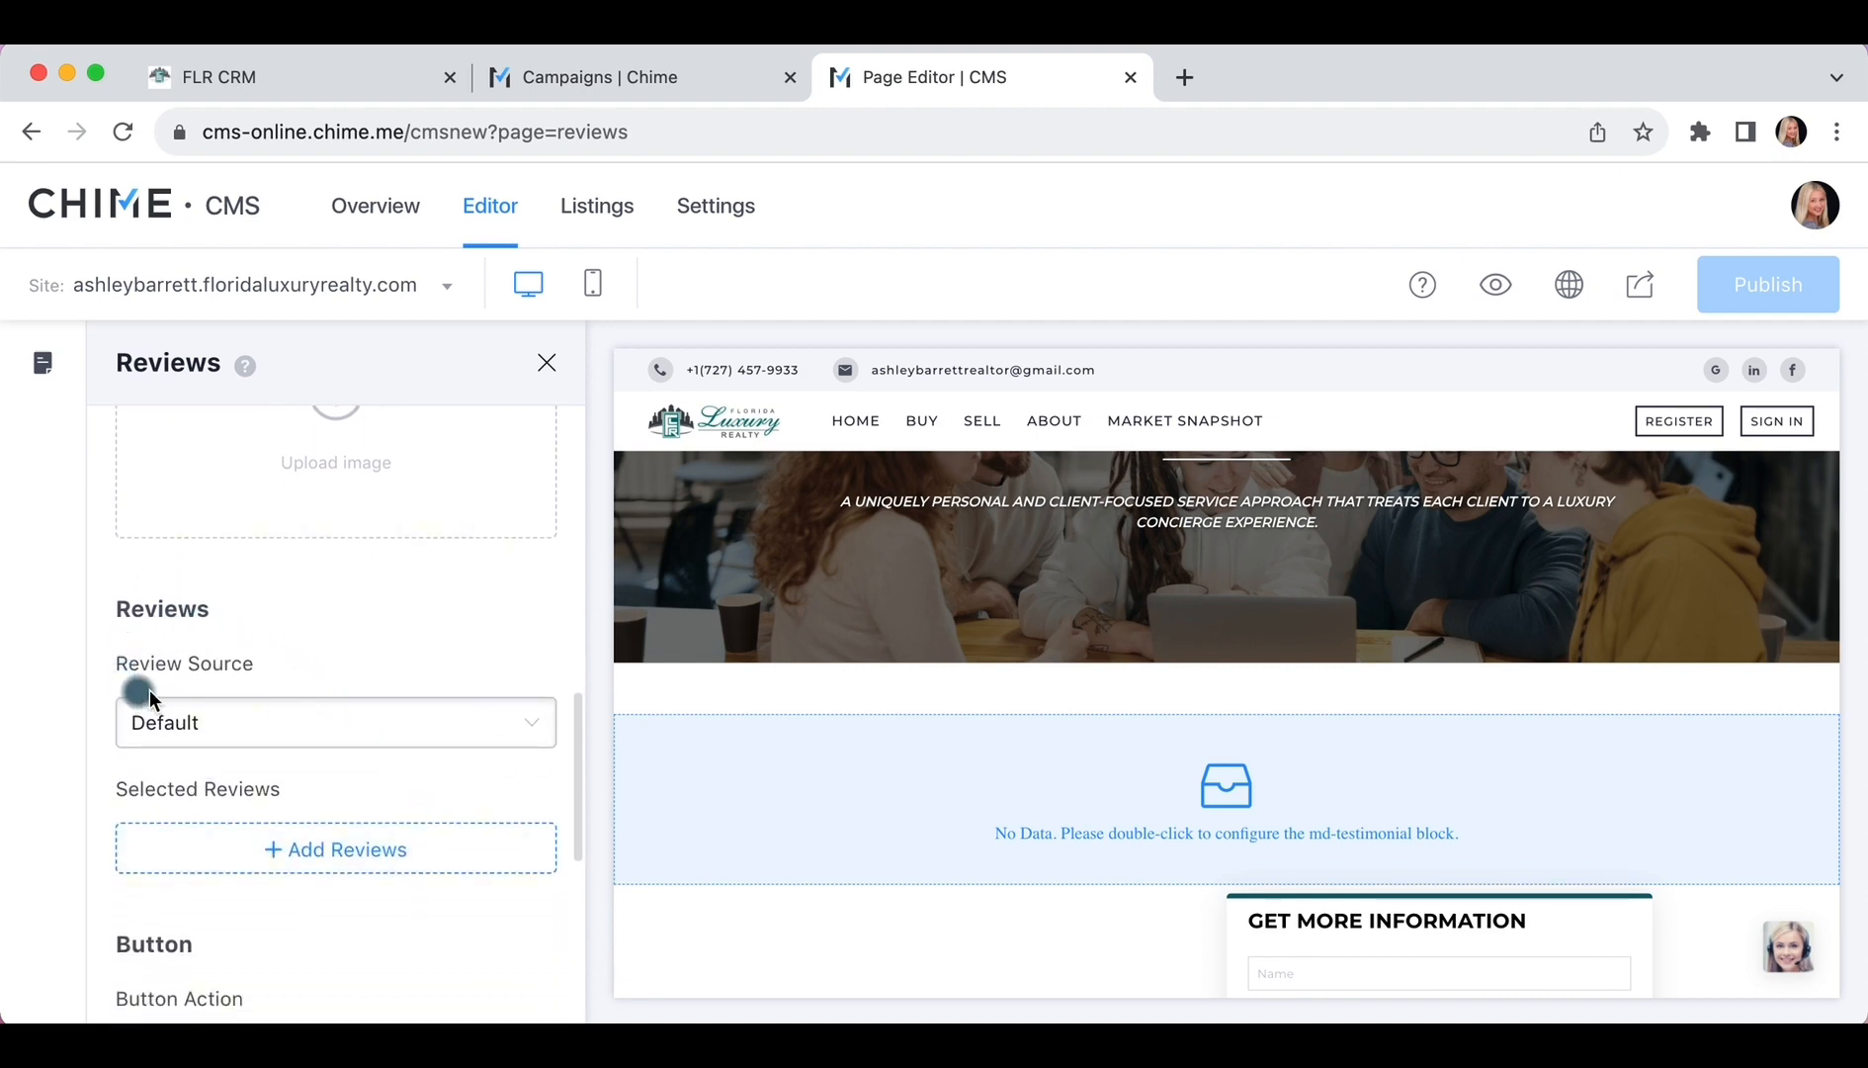
pyautogui.click(227, 722)
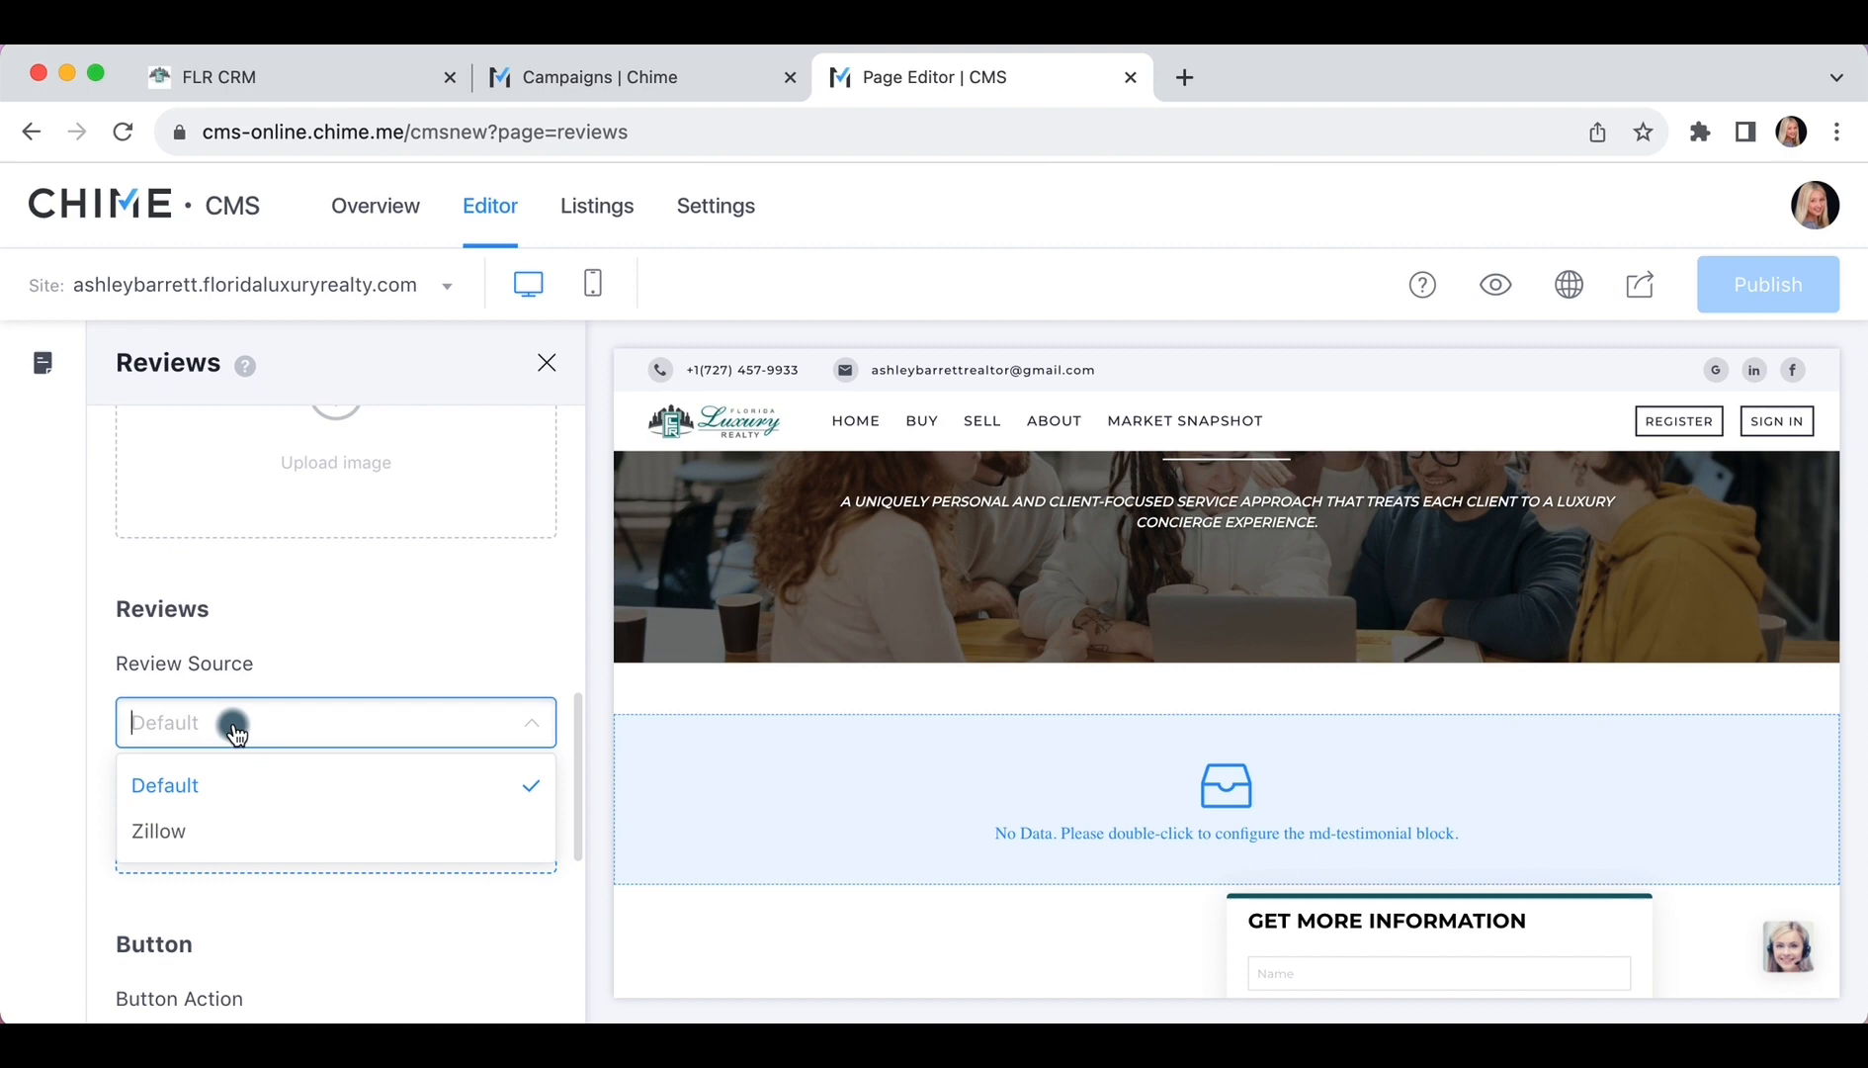
pyautogui.click(234, 776)
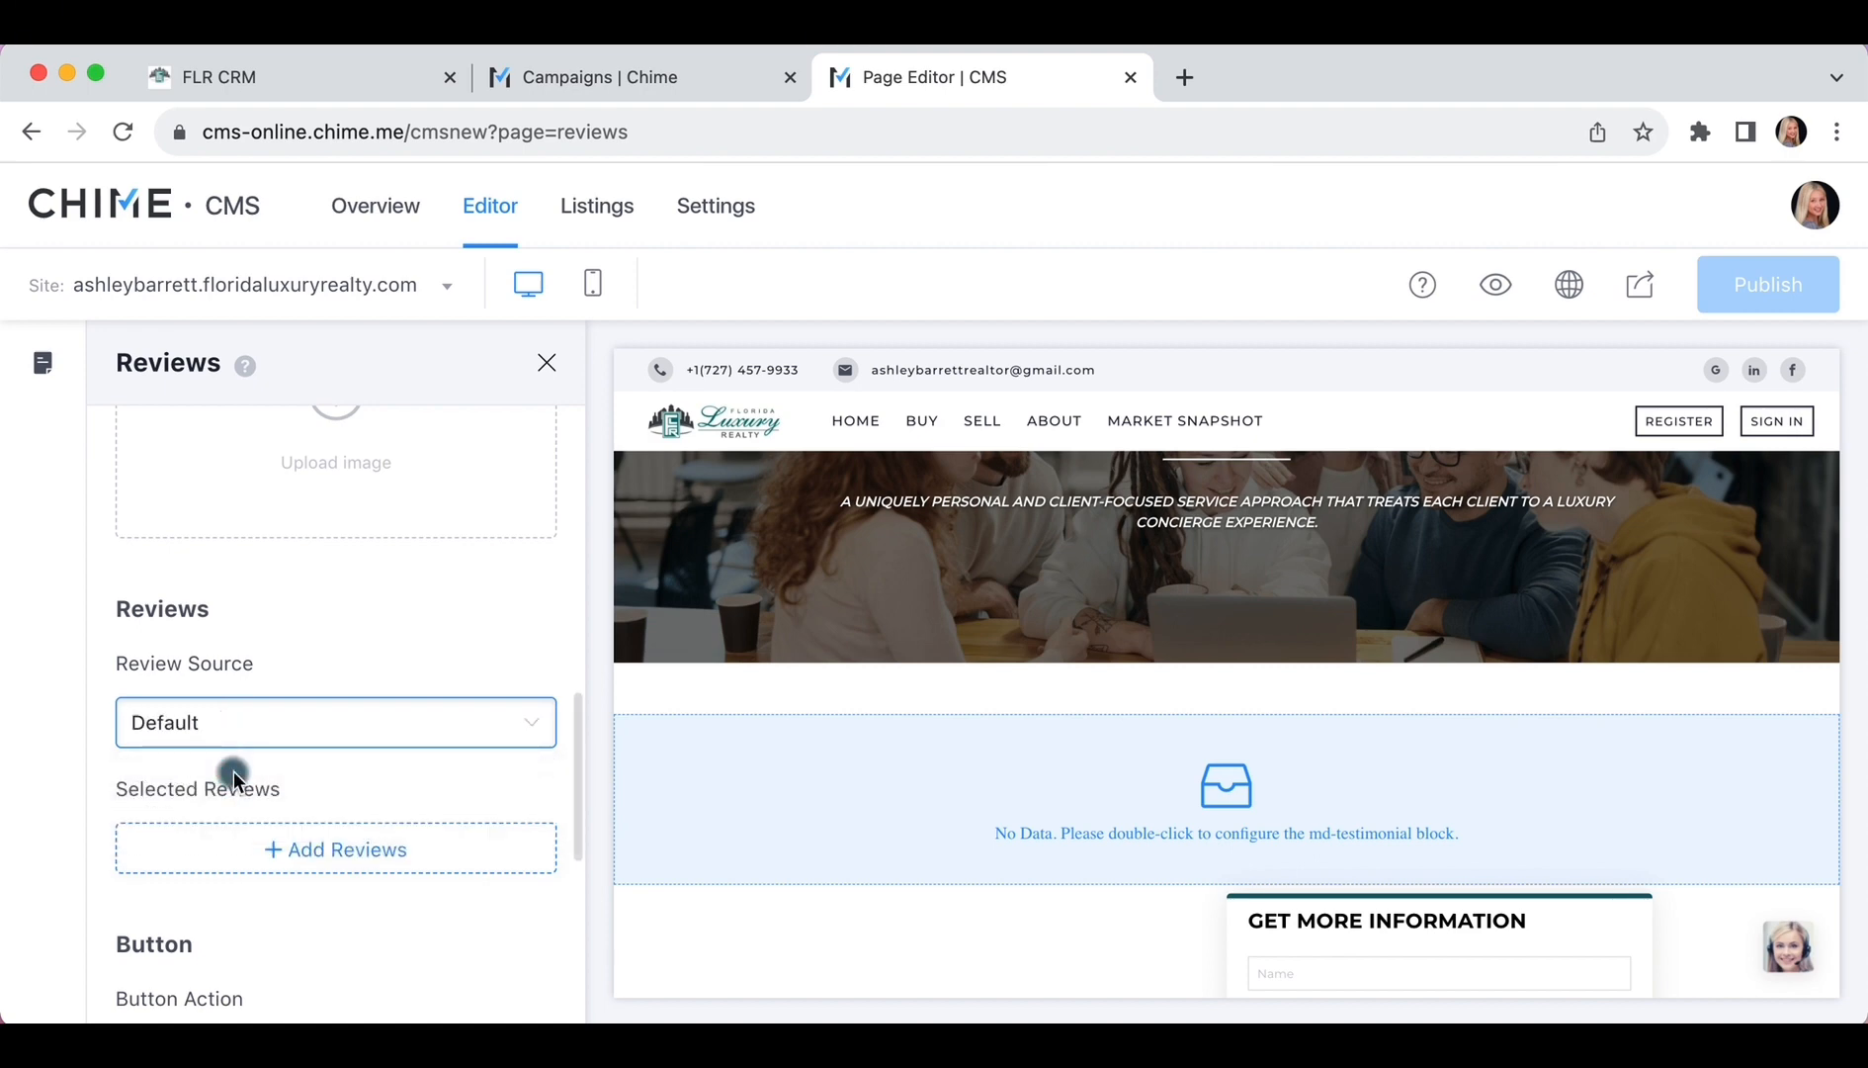
pyautogui.scroll(-2, 234, 776)
pyautogui.click(238, 769)
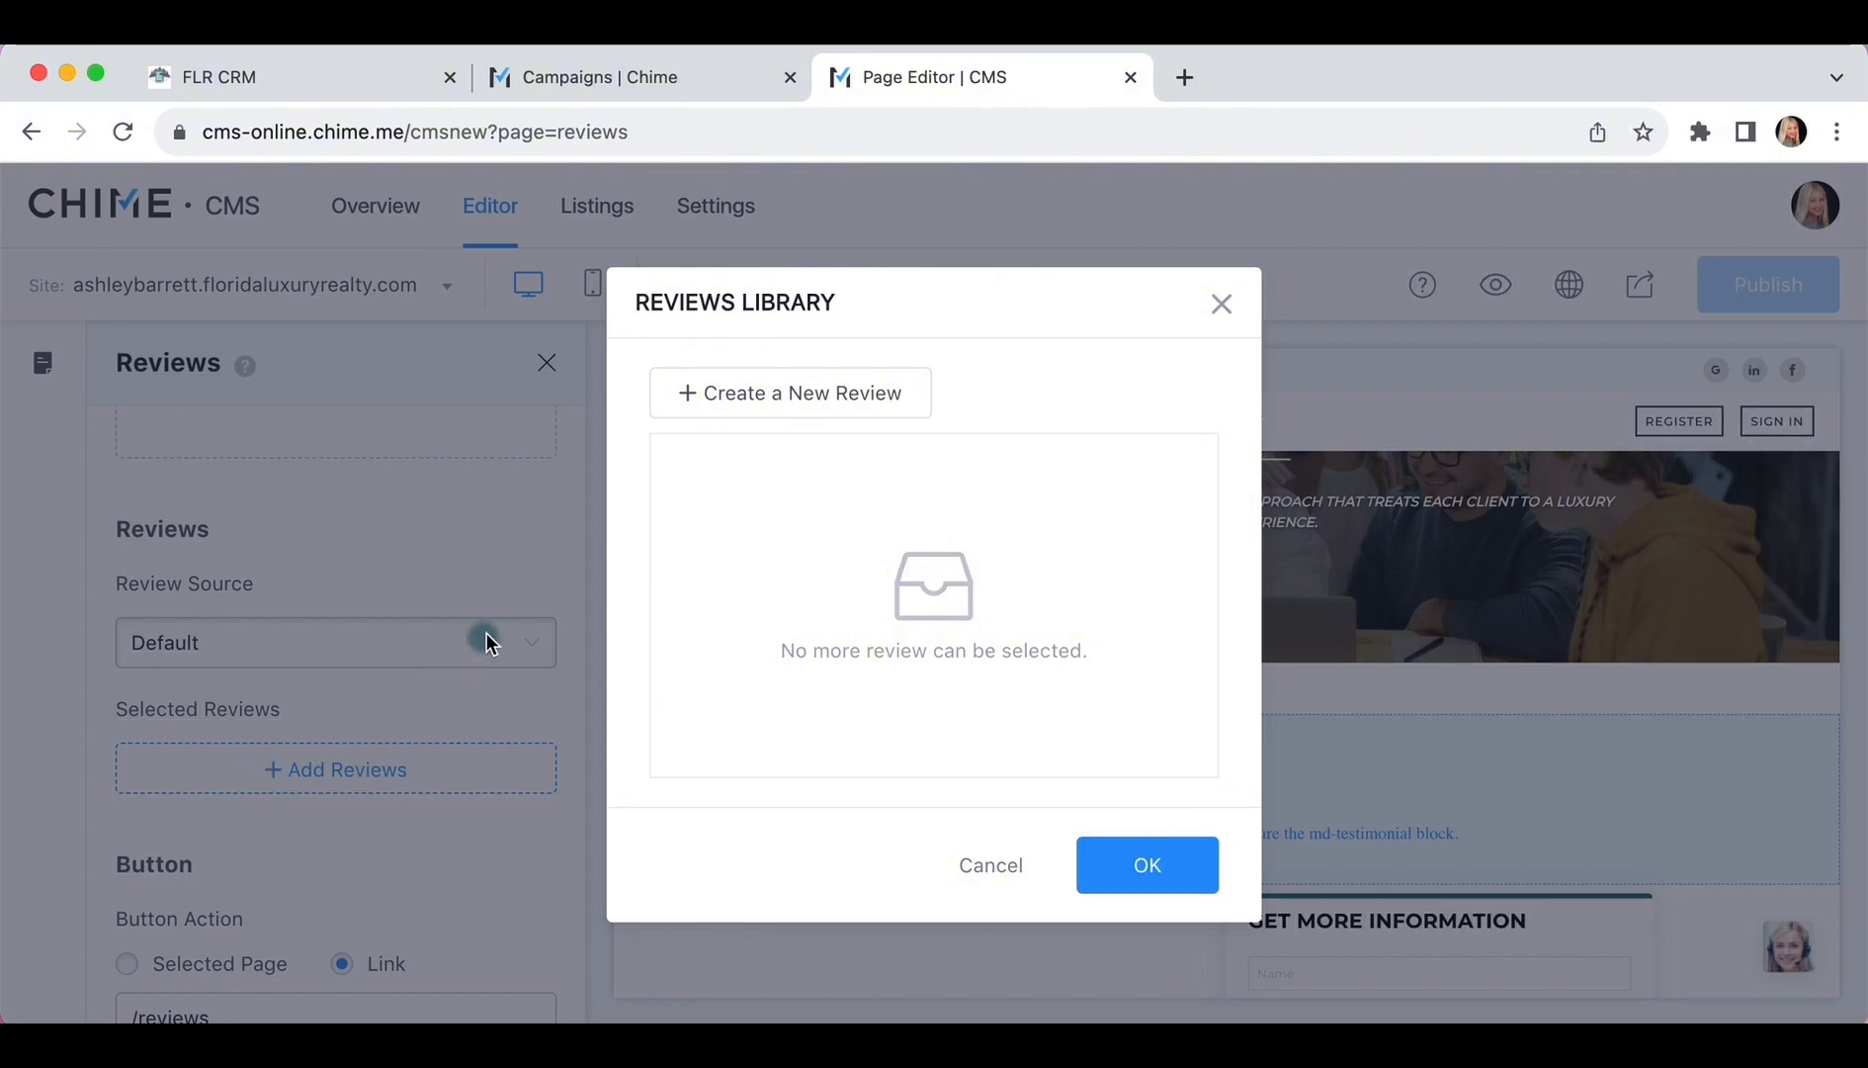
# Create a new review with the client's full name as user name and rating 5
pyautogui.click(702, 395)
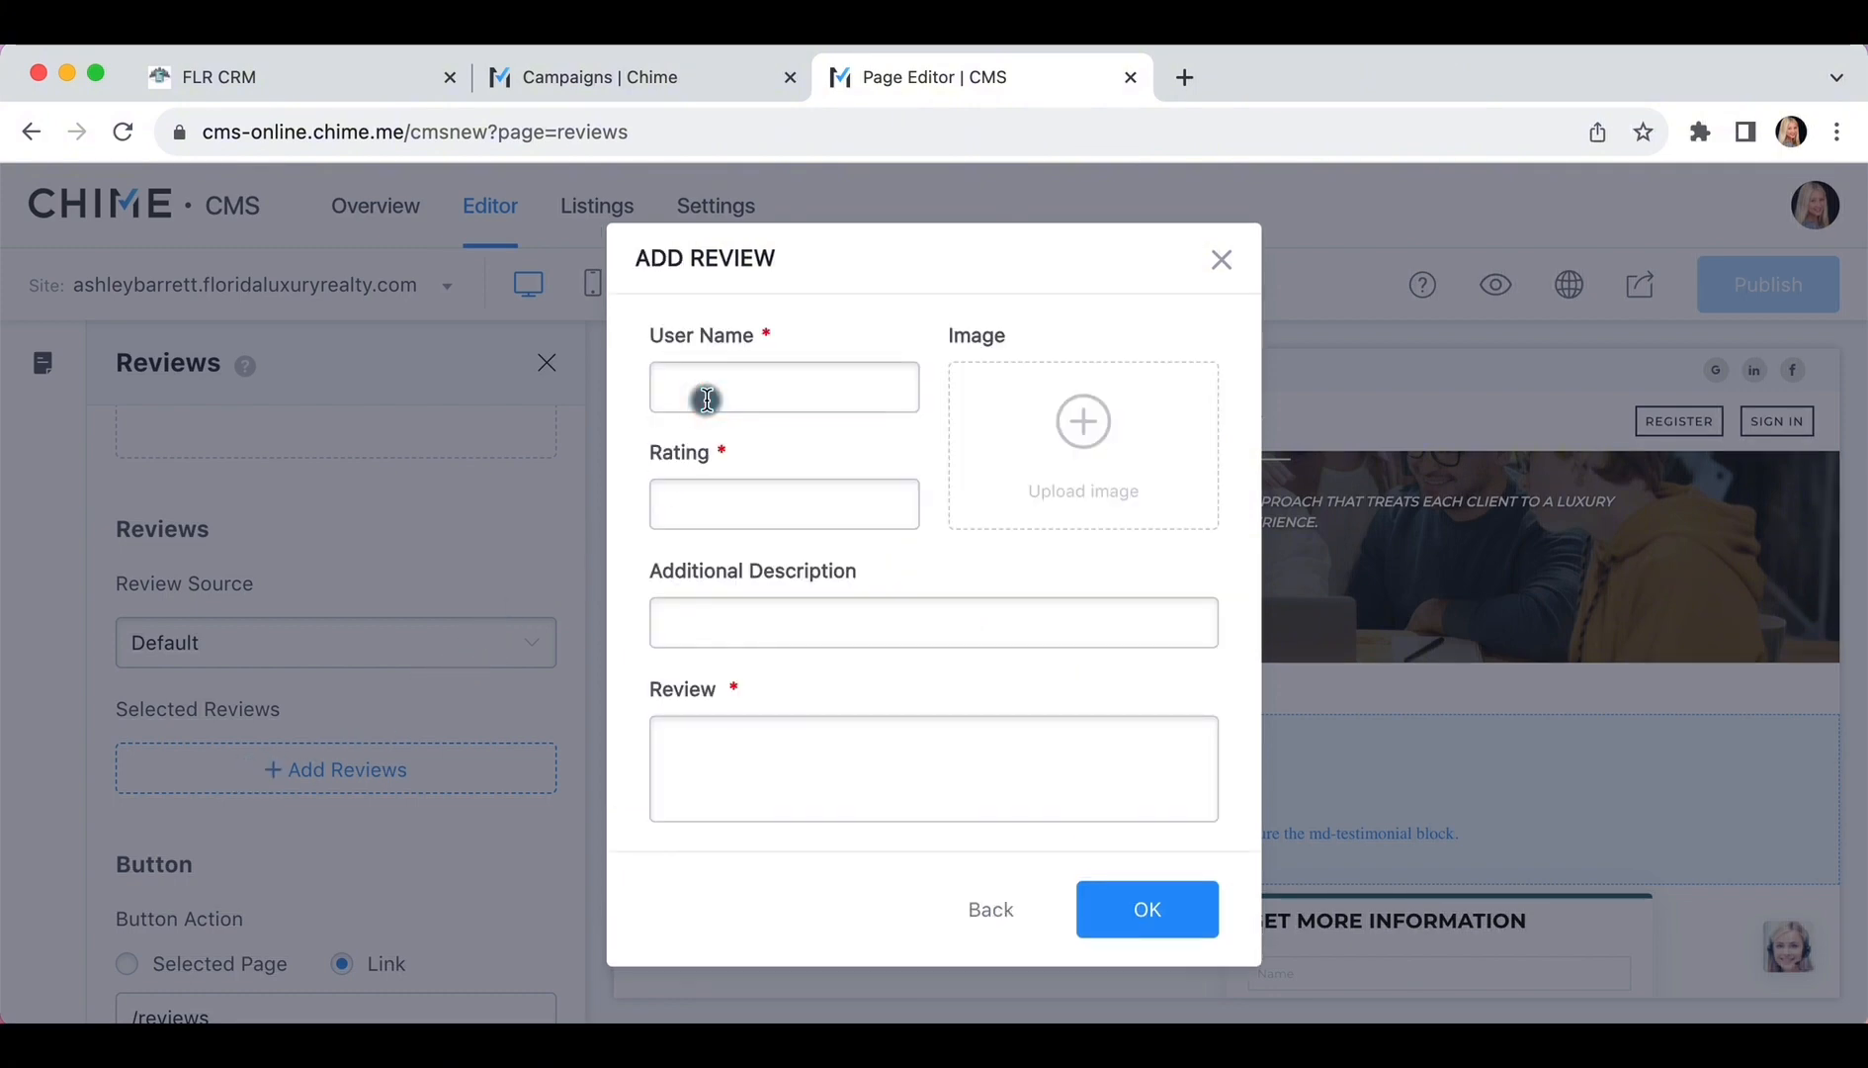
pyautogui.click(655, 387)
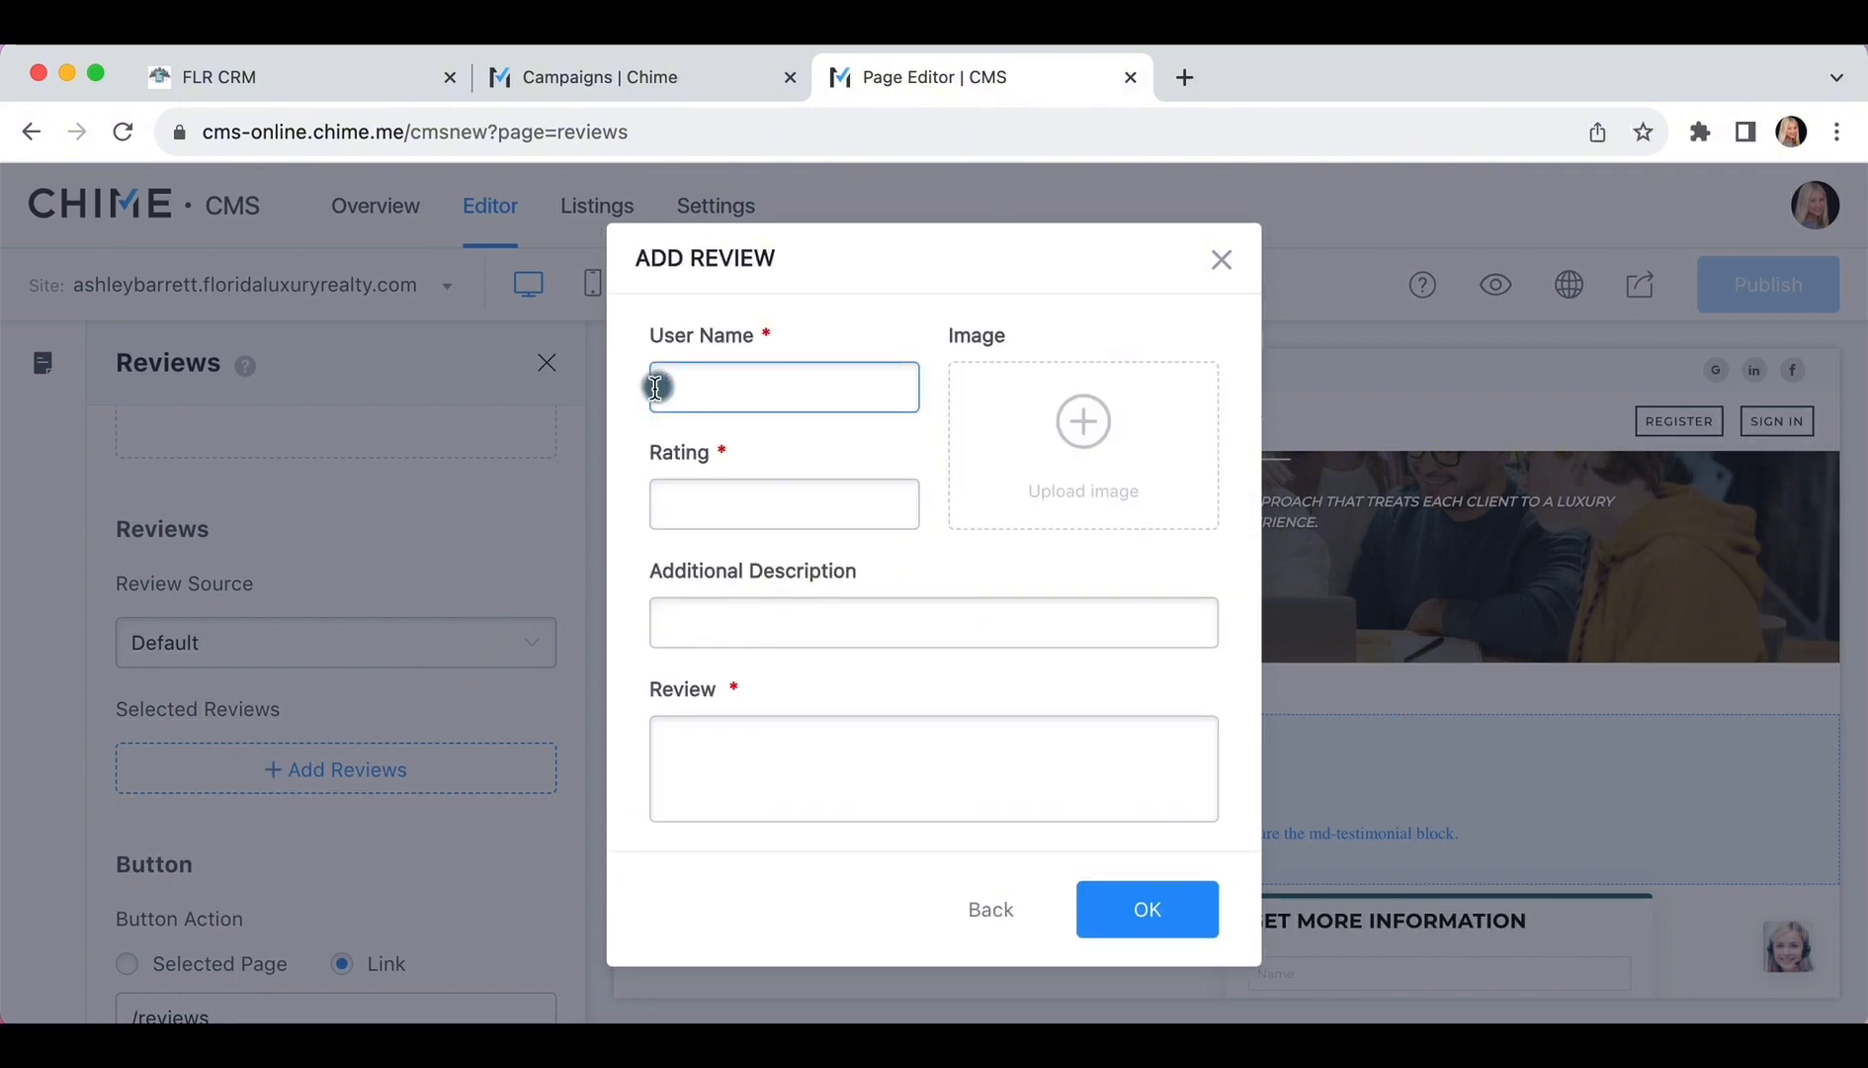
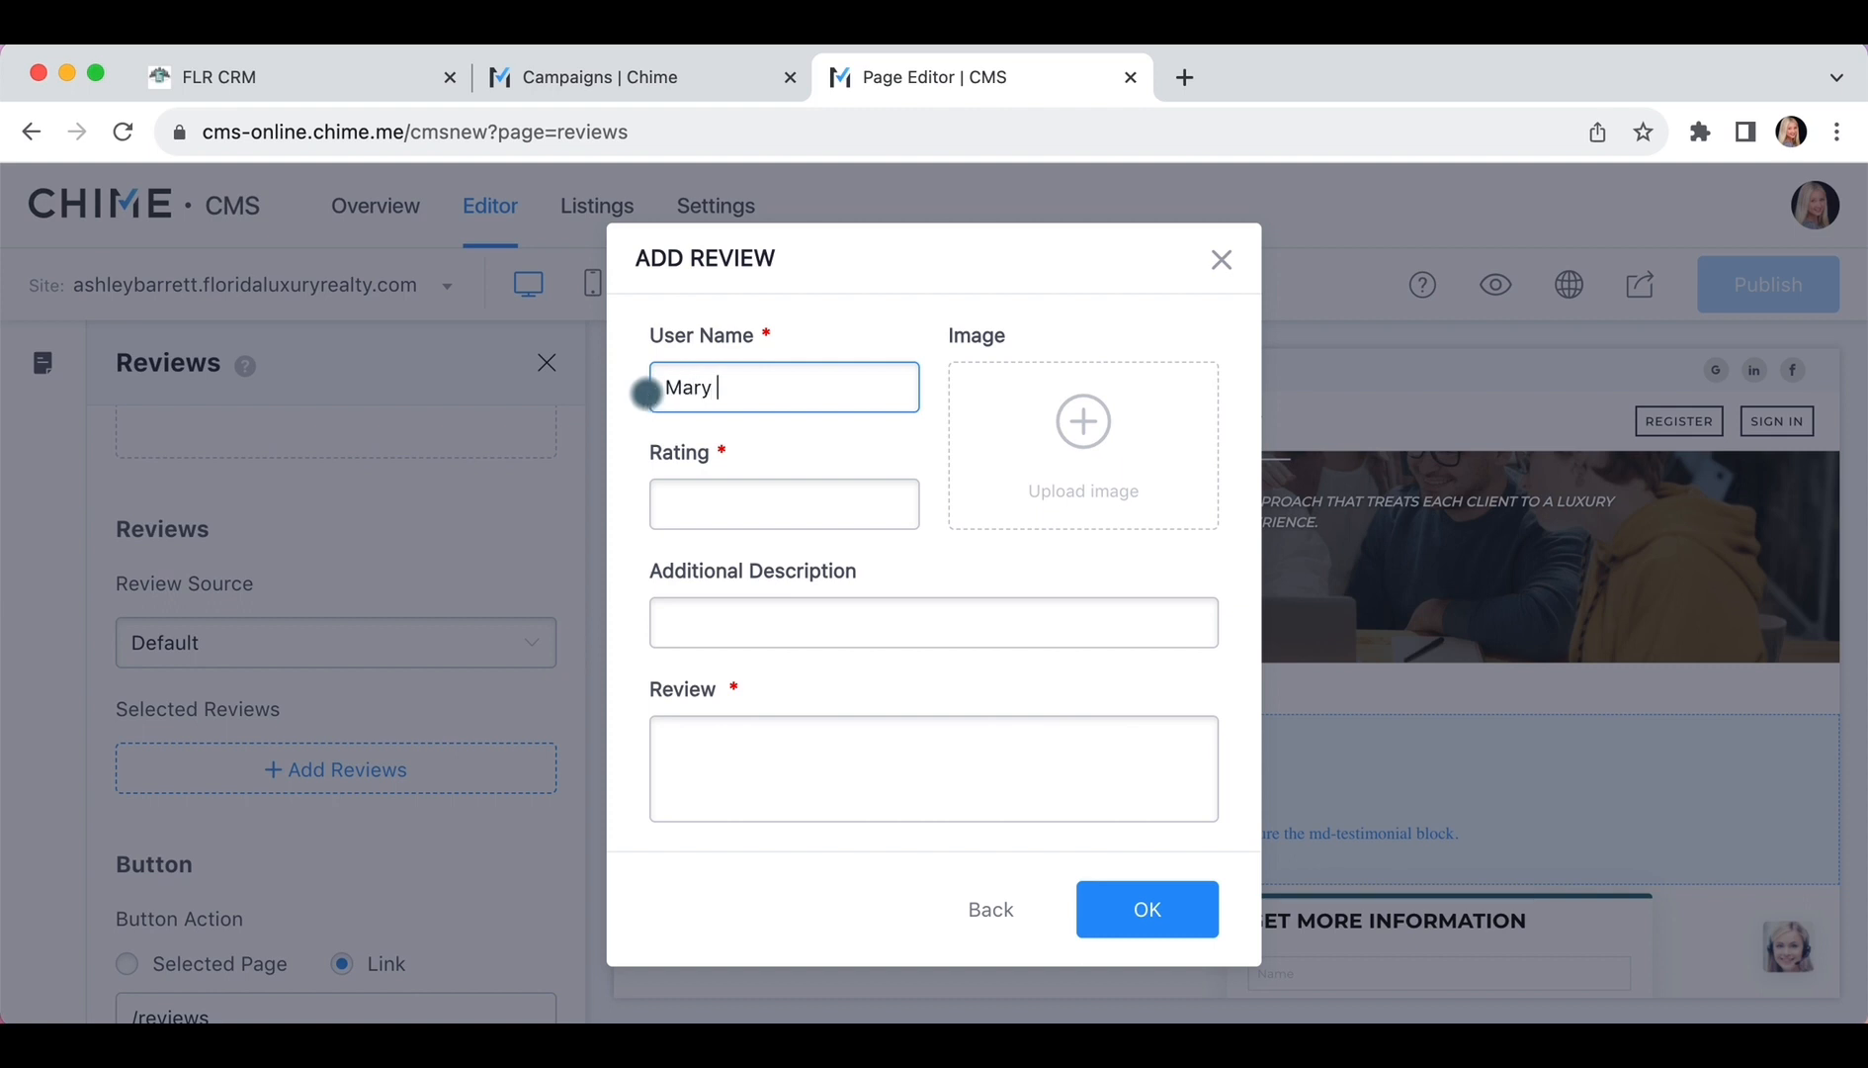
pyautogui.click(680, 508)
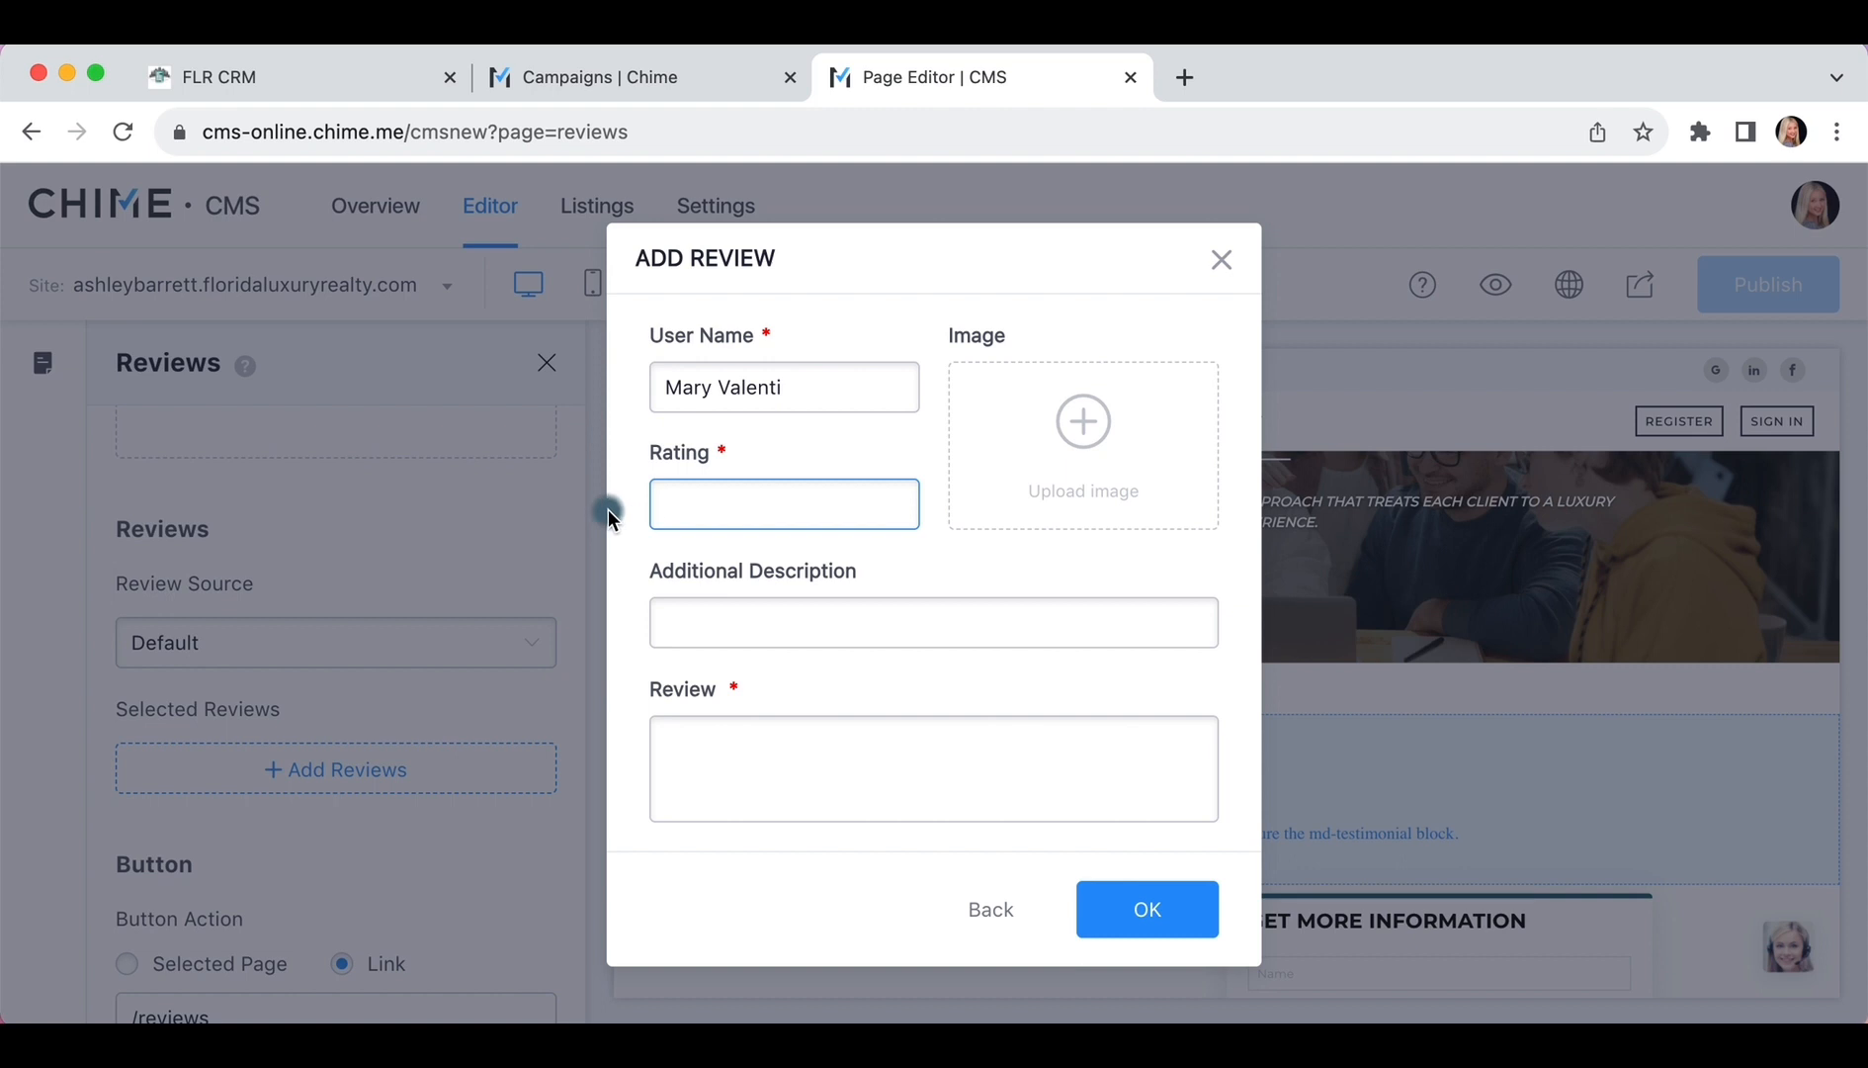
pyautogui.write('5')
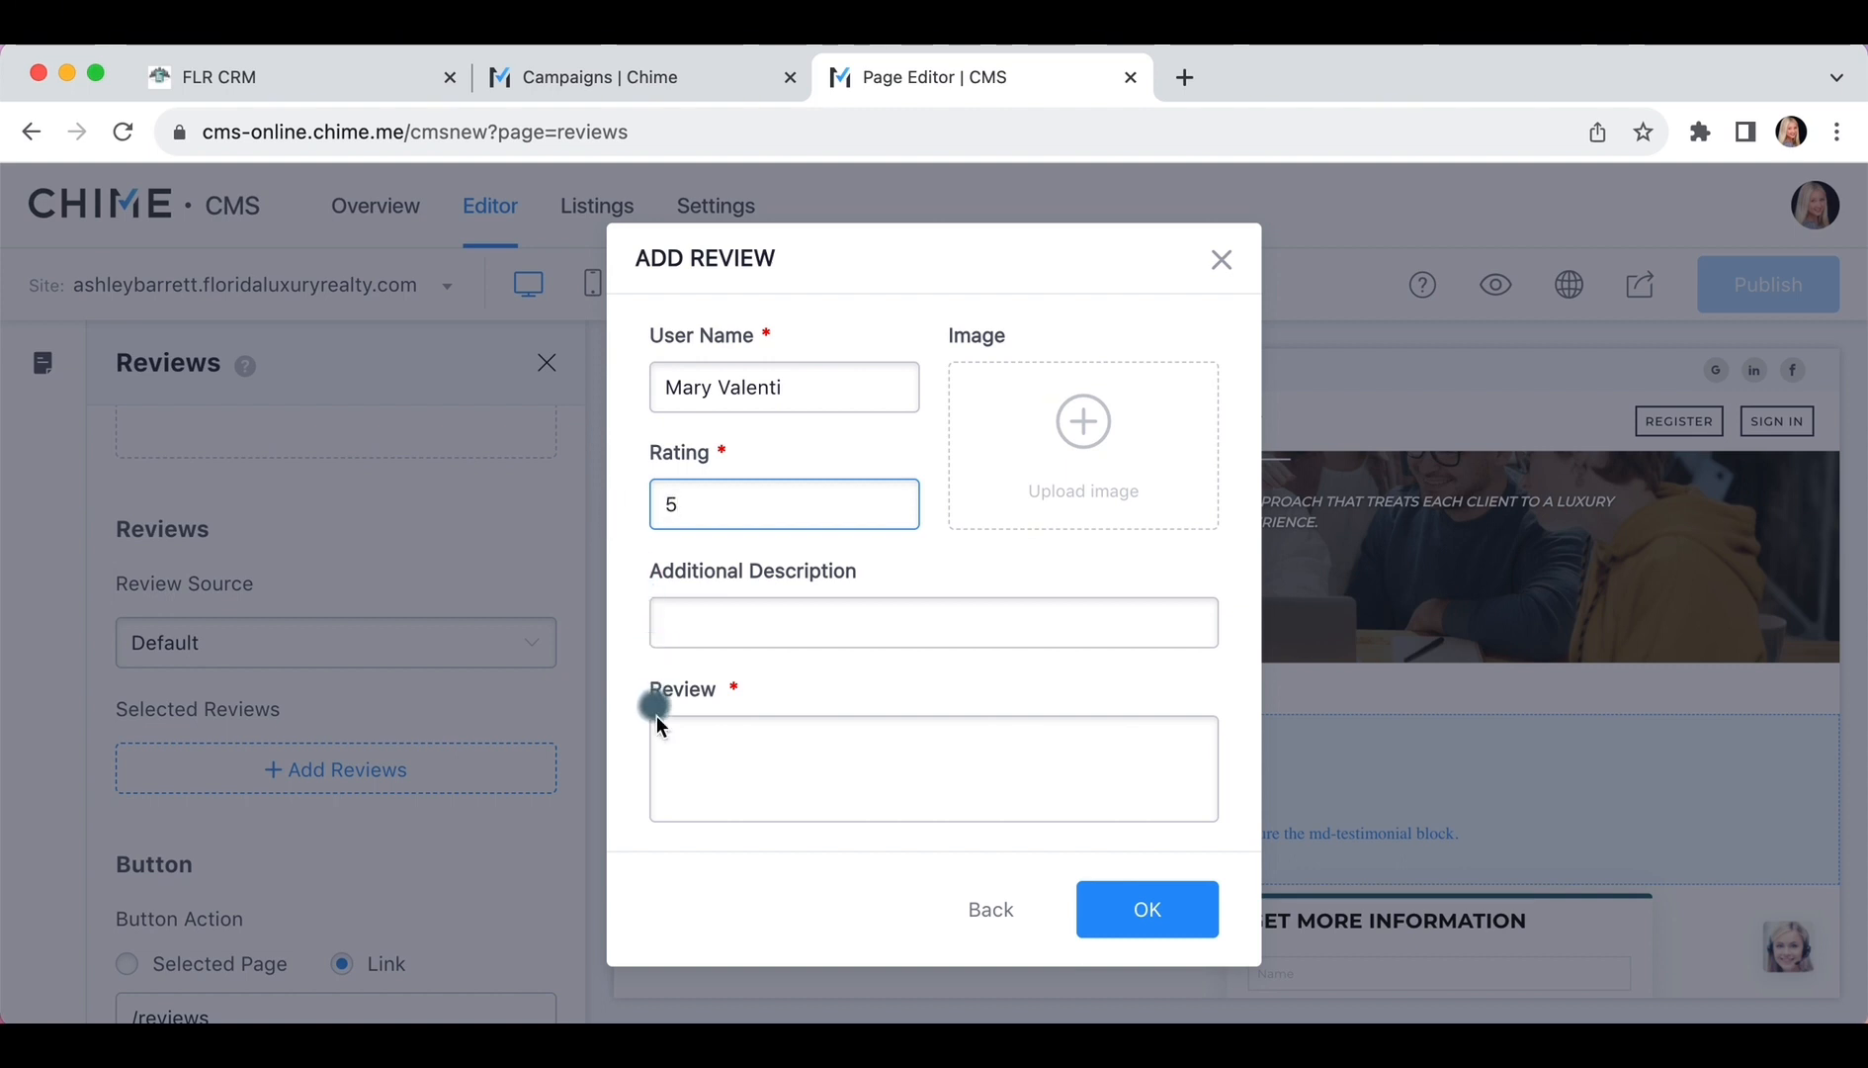
pyautogui.click(665, 748)
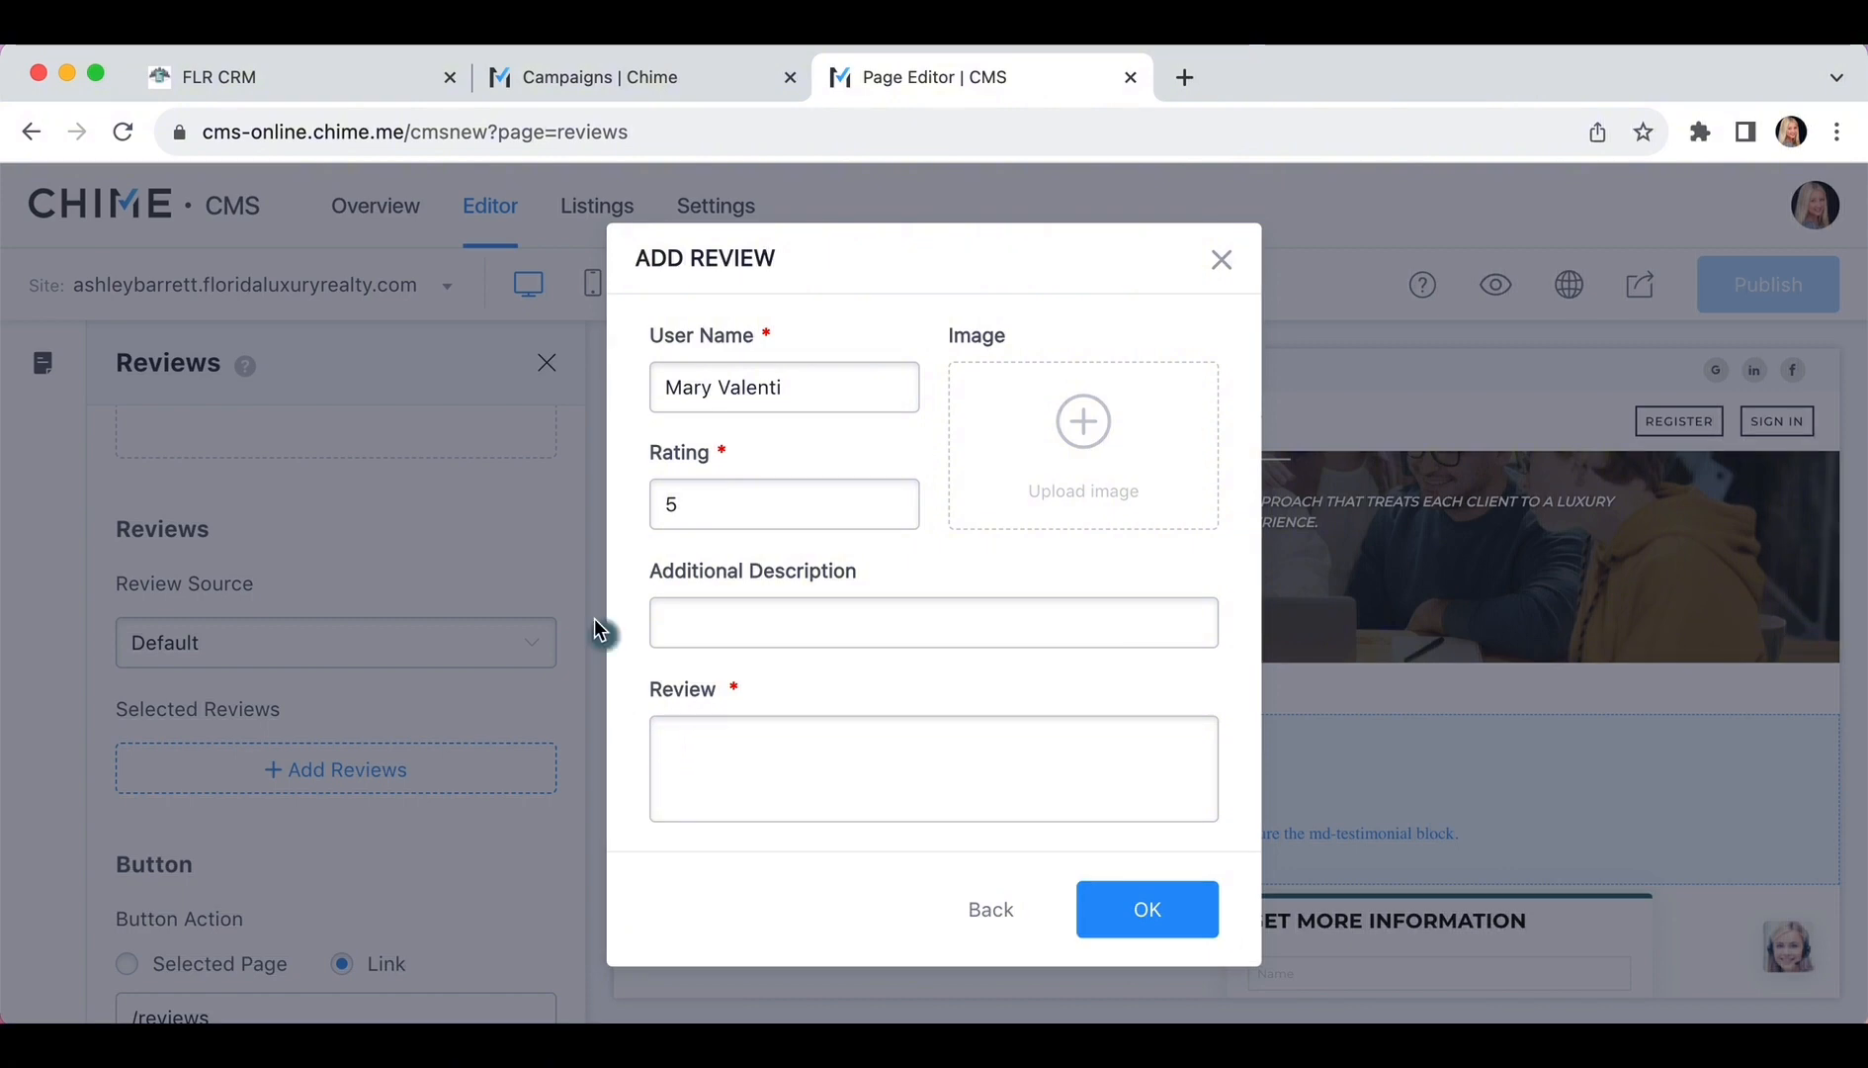
# Copy the client's testimonial text from the FLR CRM record back to the review form
pyautogui.click(256, 87)
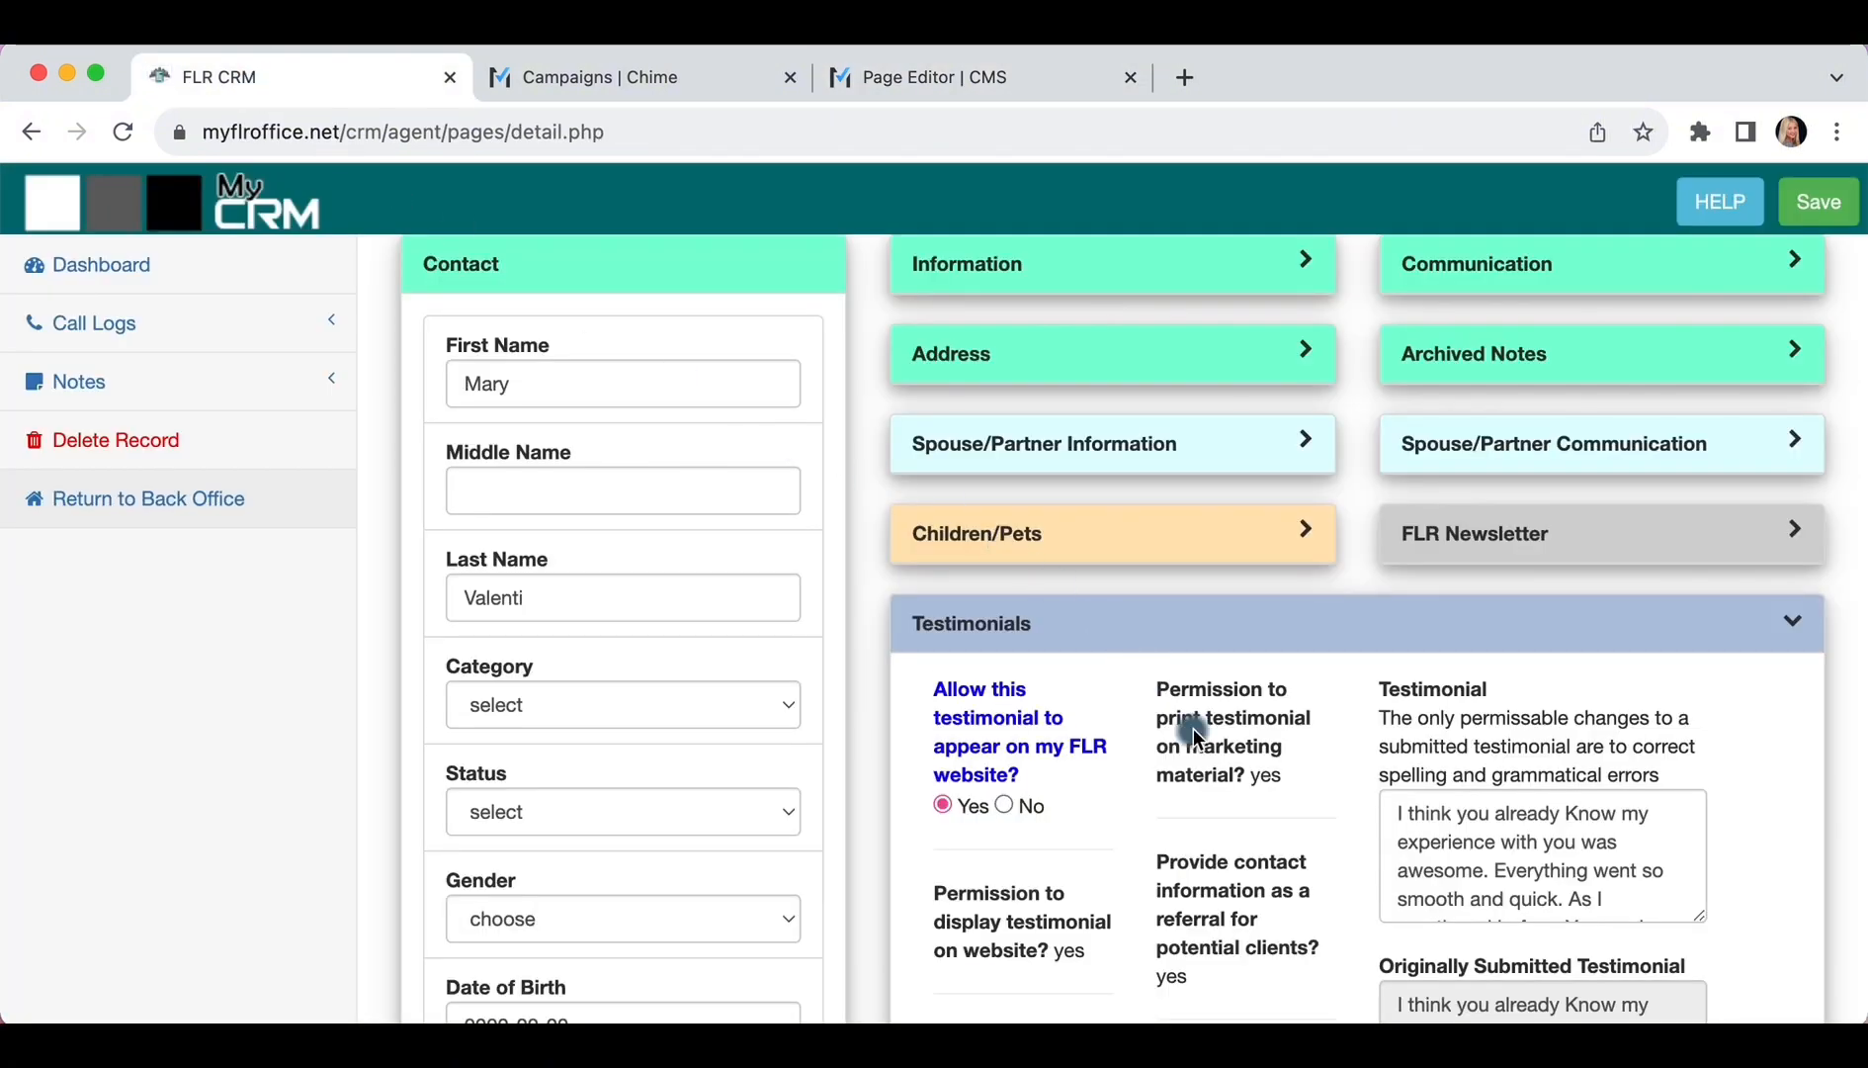
pyautogui.click(1414, 825)
pyautogui.press('super+a')
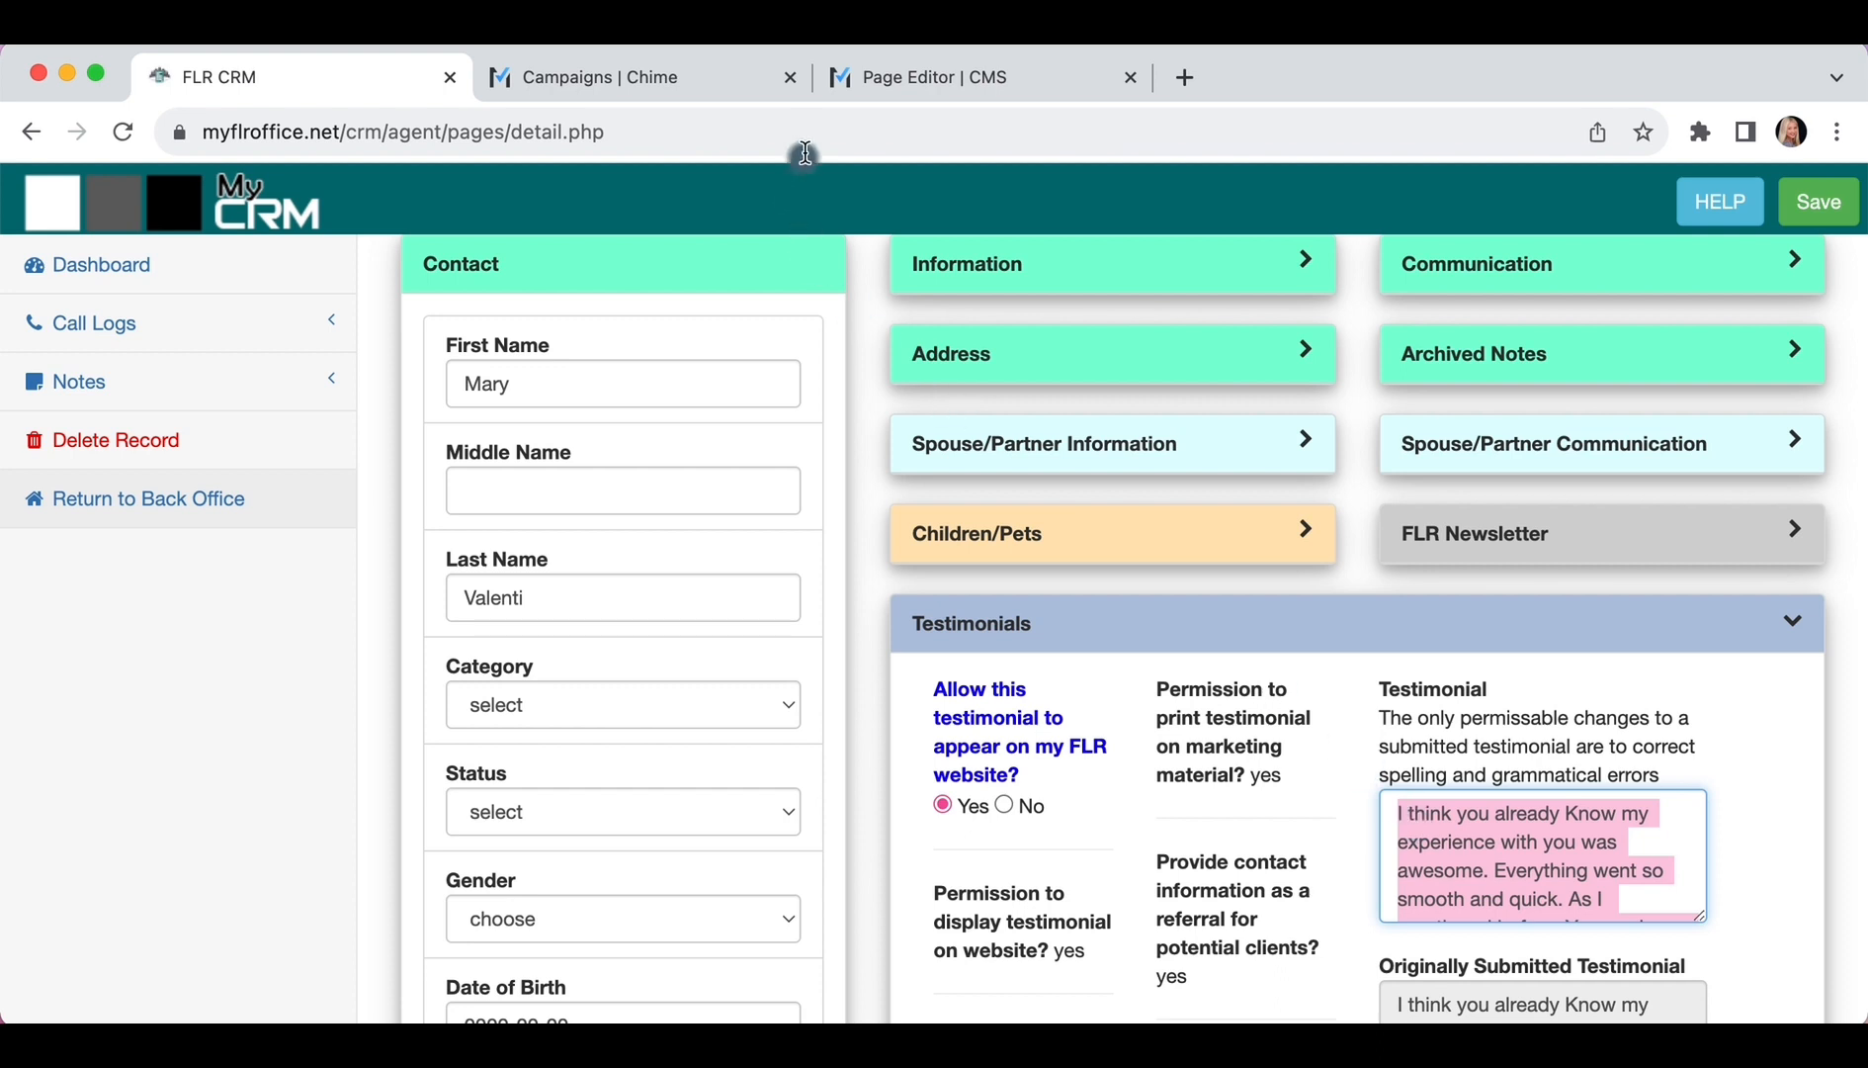
pyautogui.click(824, 81)
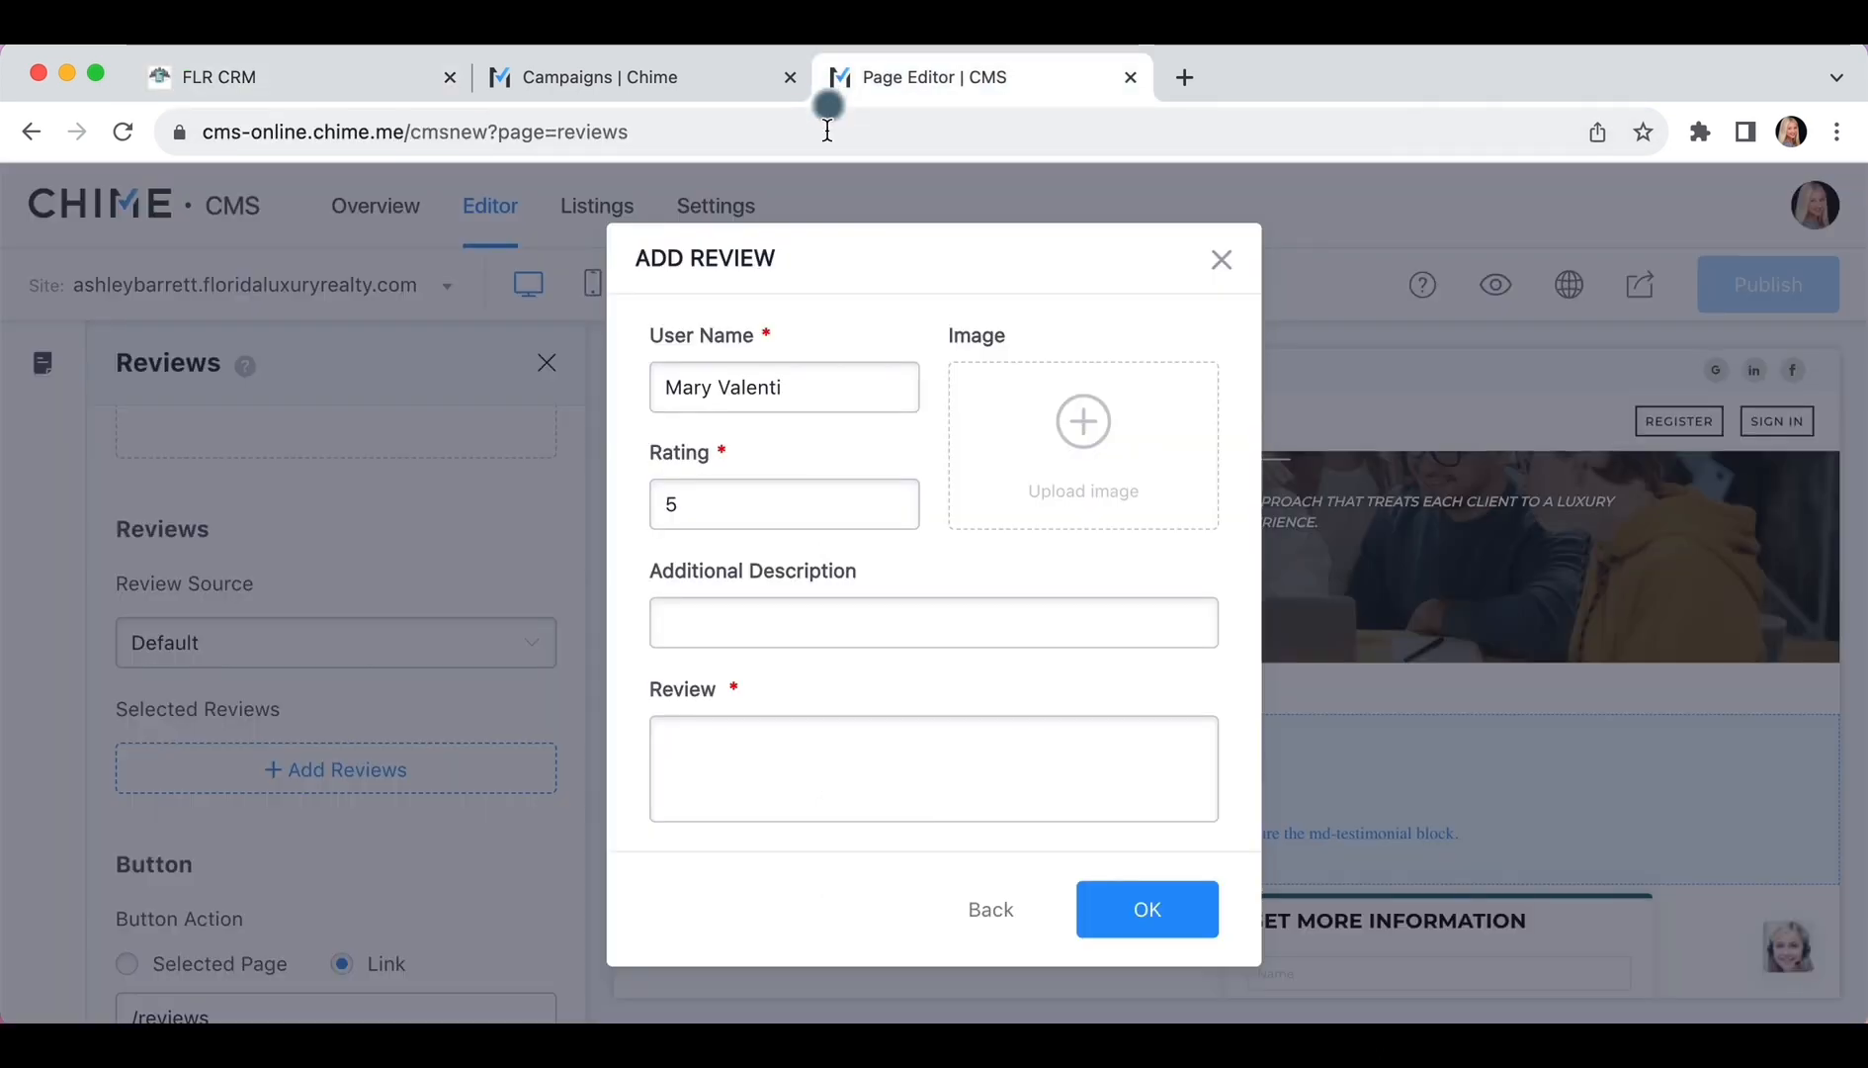
# Paste the testimonial as the review text and save the 5-star review
pyautogui.click(673, 747)
pyautogui.hotkey('ctrl', 'v')
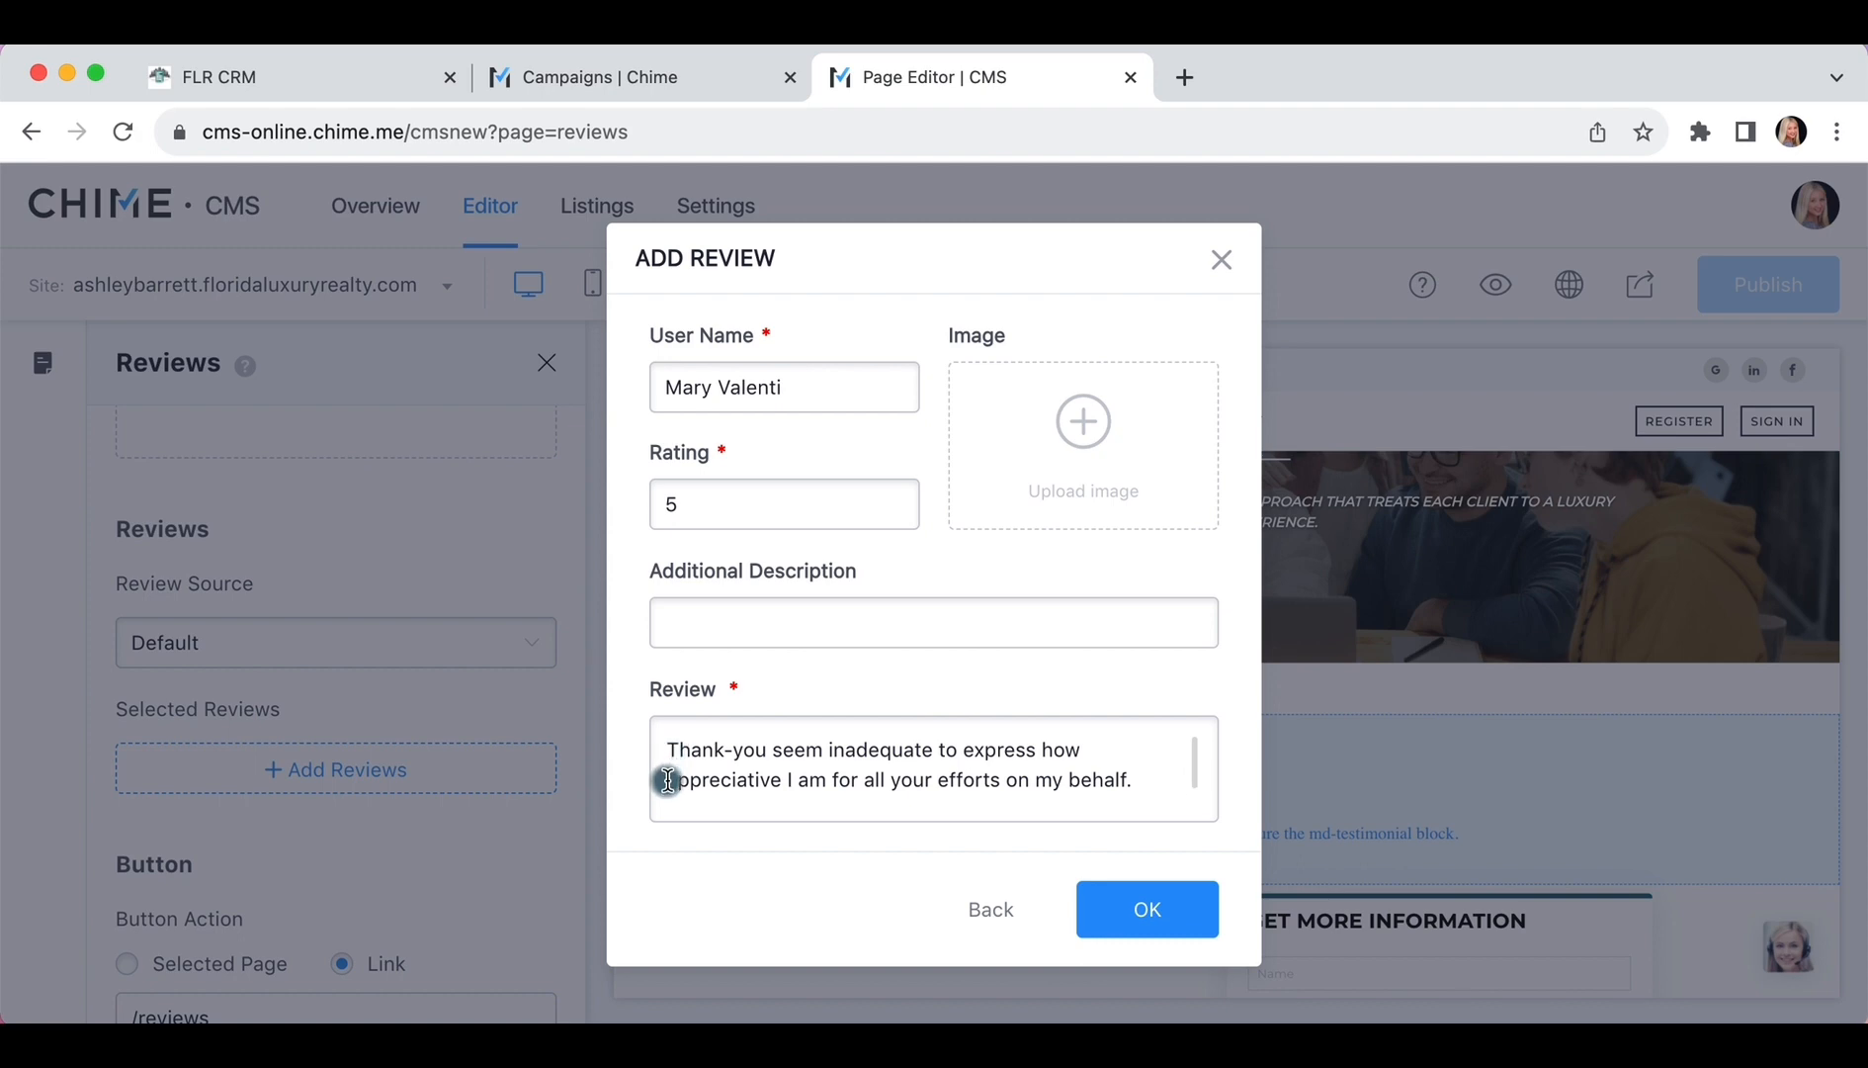
pyautogui.scroll(1, 669, 780)
pyautogui.scroll(2, 668, 780)
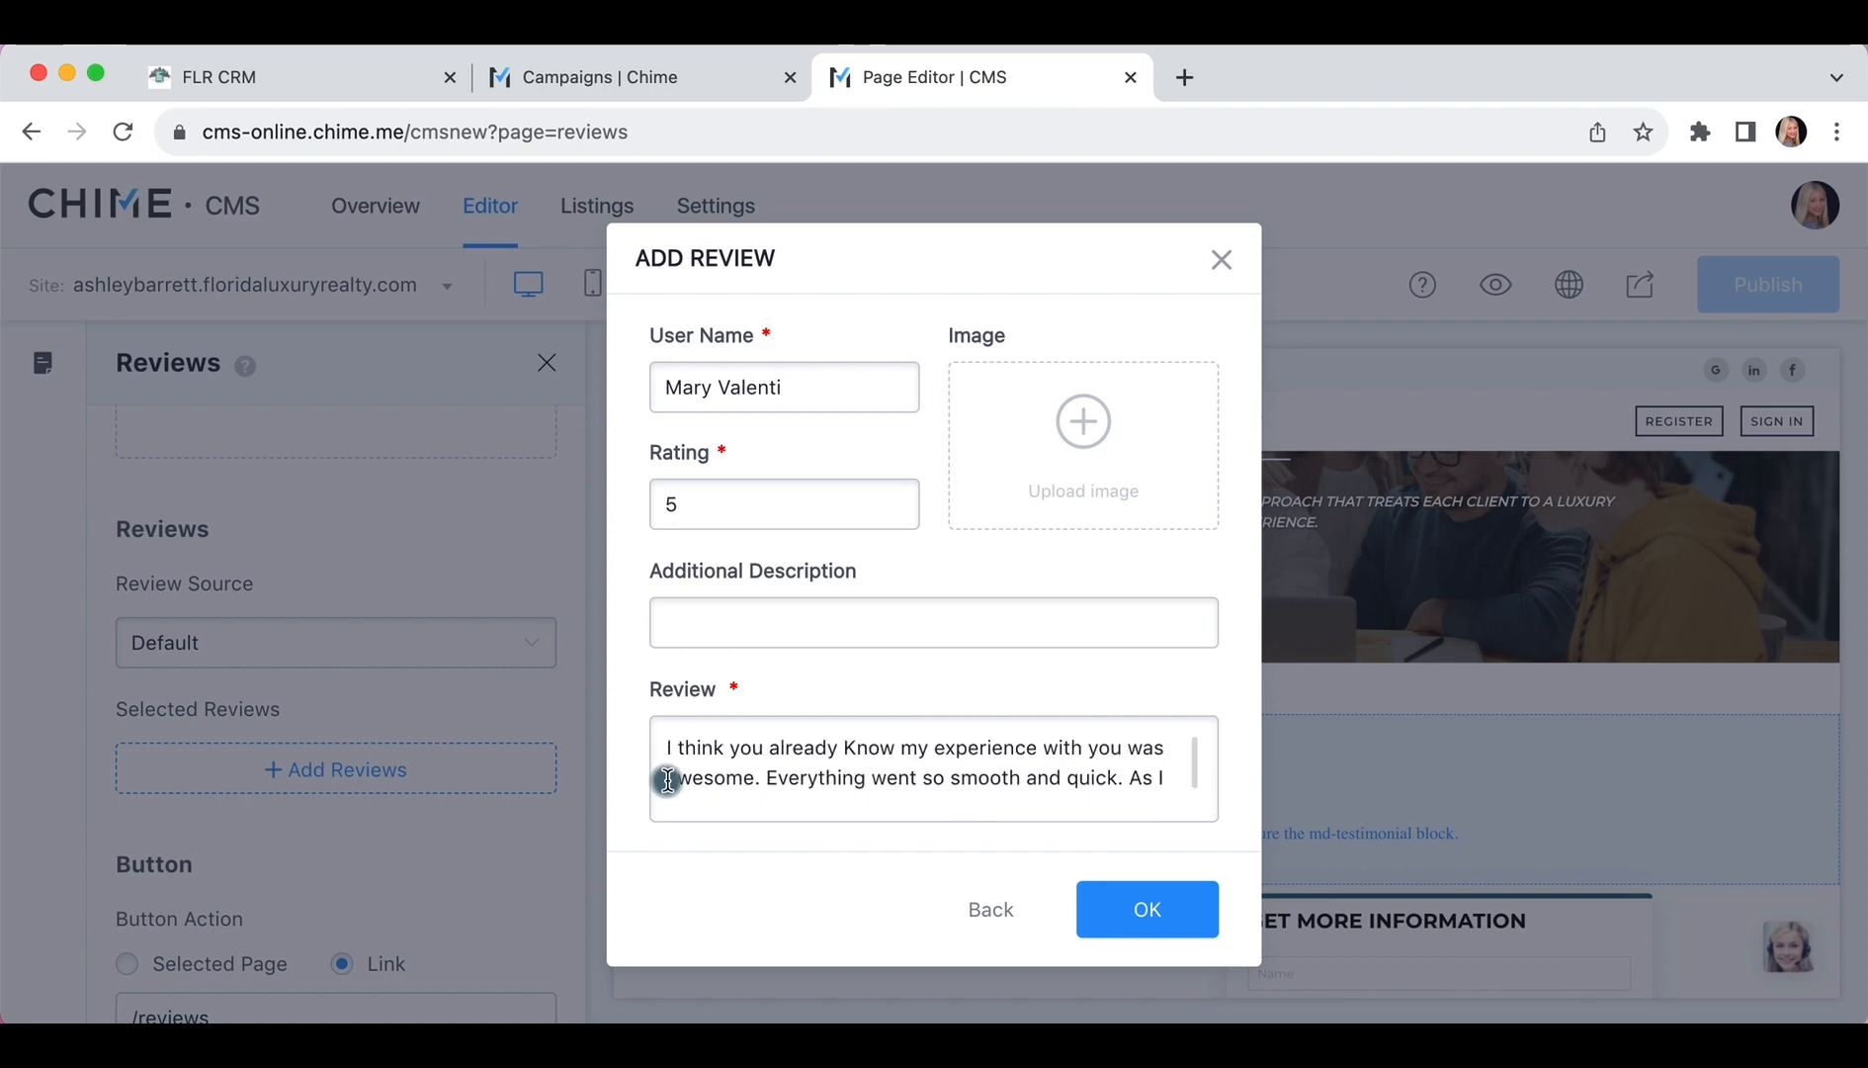
pyautogui.click(1122, 905)
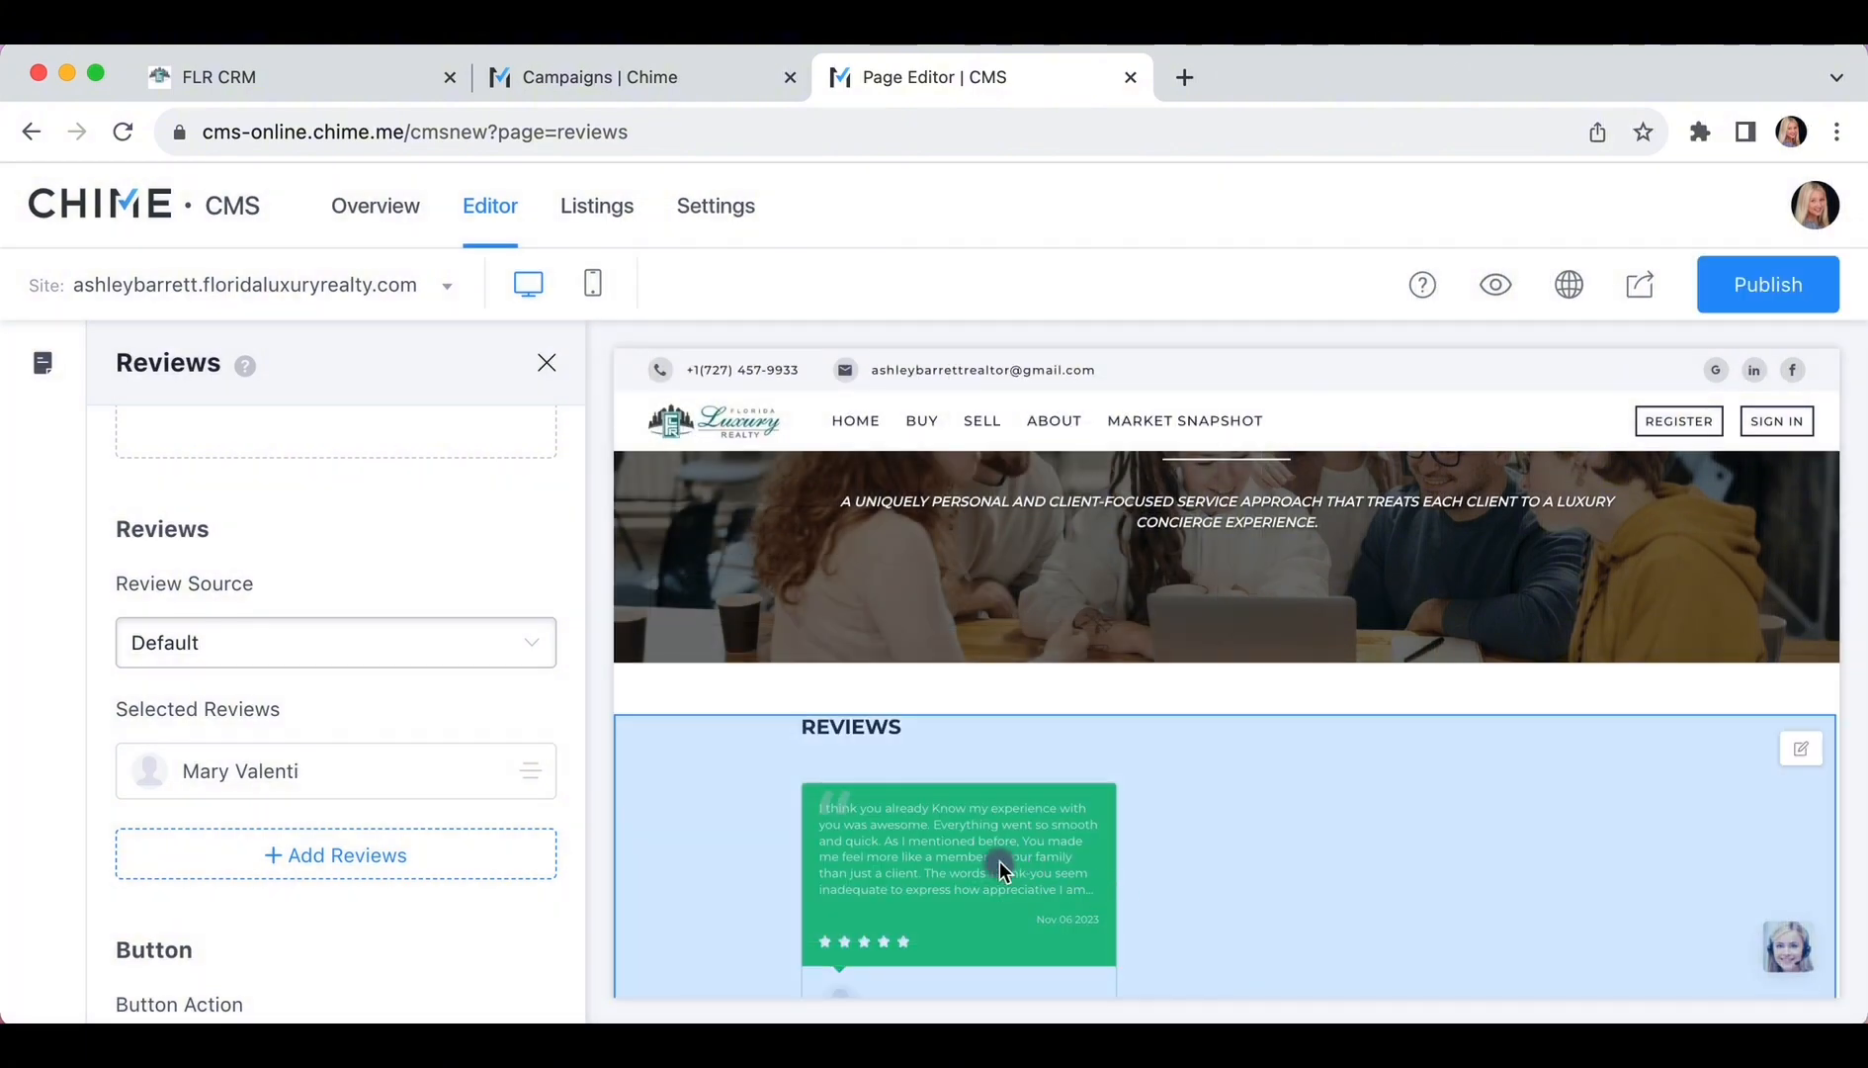
# Bring up the Reviews block's Style section and its layout choices
pyautogui.scroll(-1, 1000, 870)
pyautogui.scroll(-2, 421, 822)
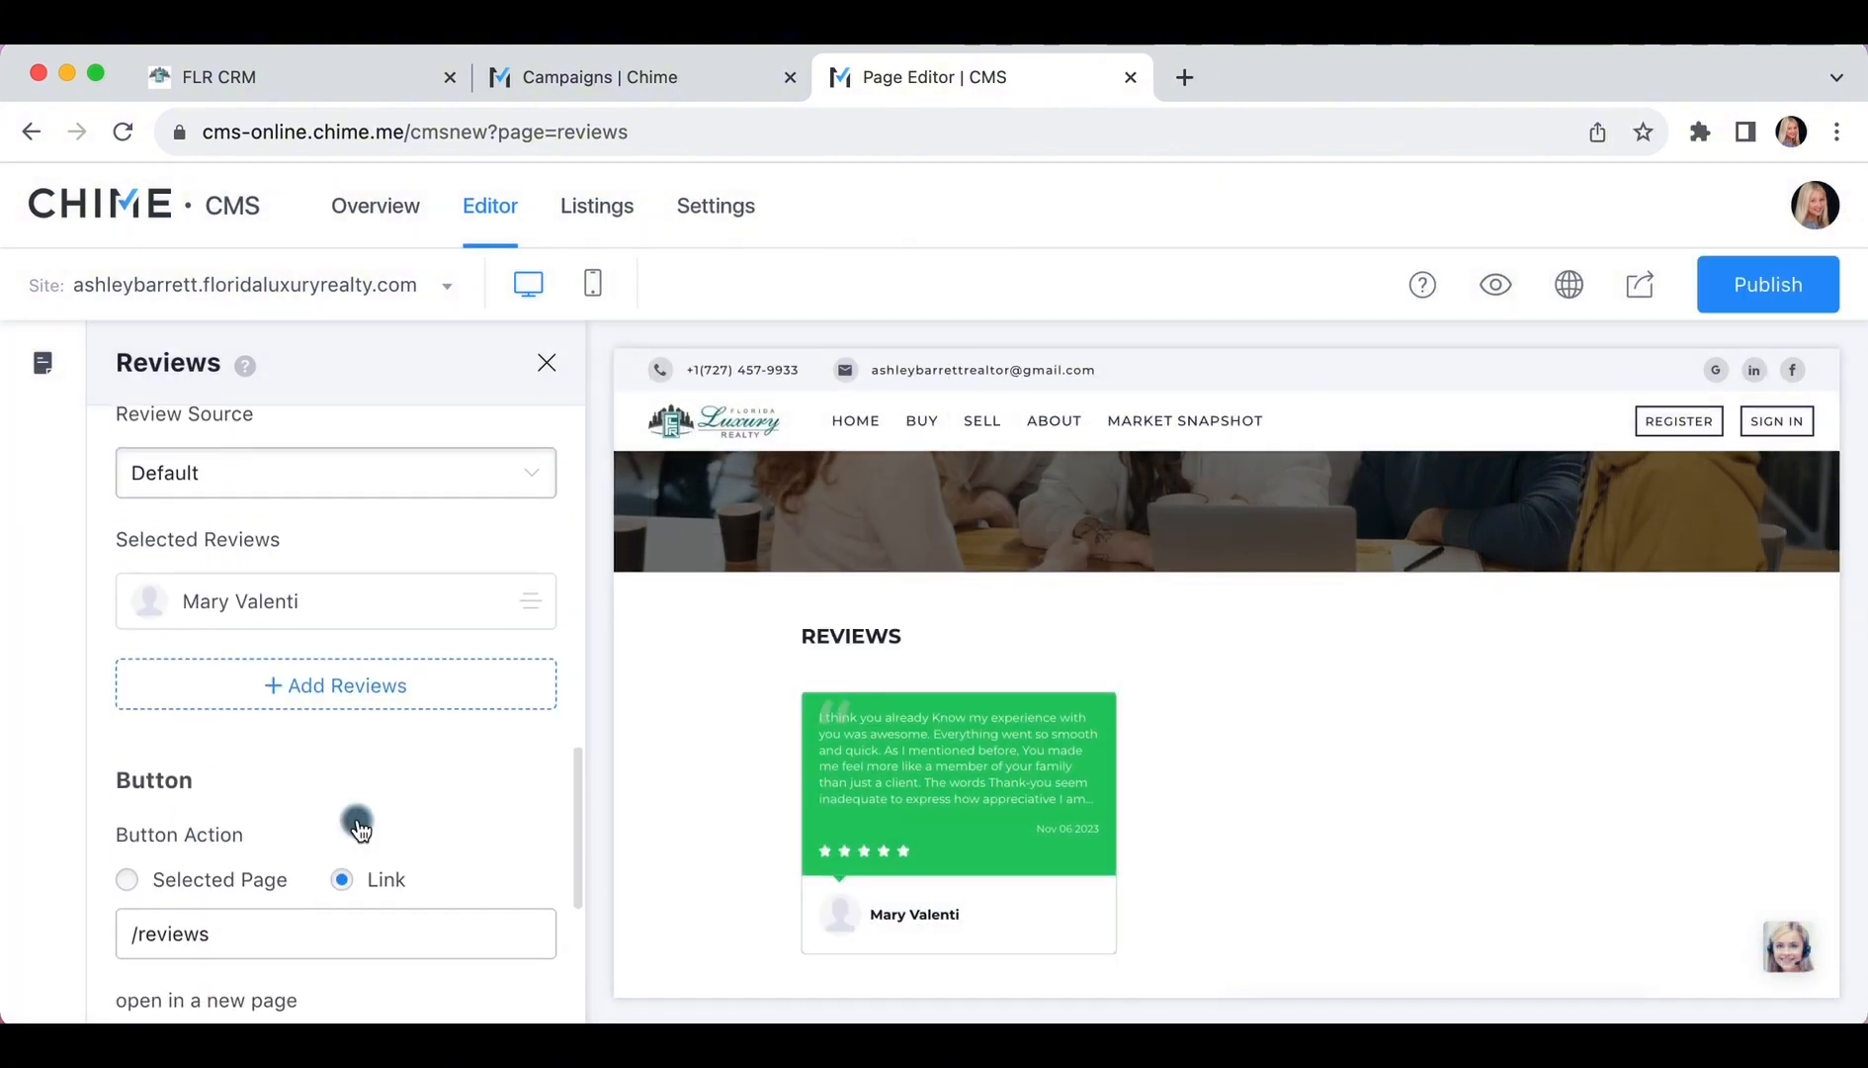
pyautogui.scroll(-5, 357, 824)
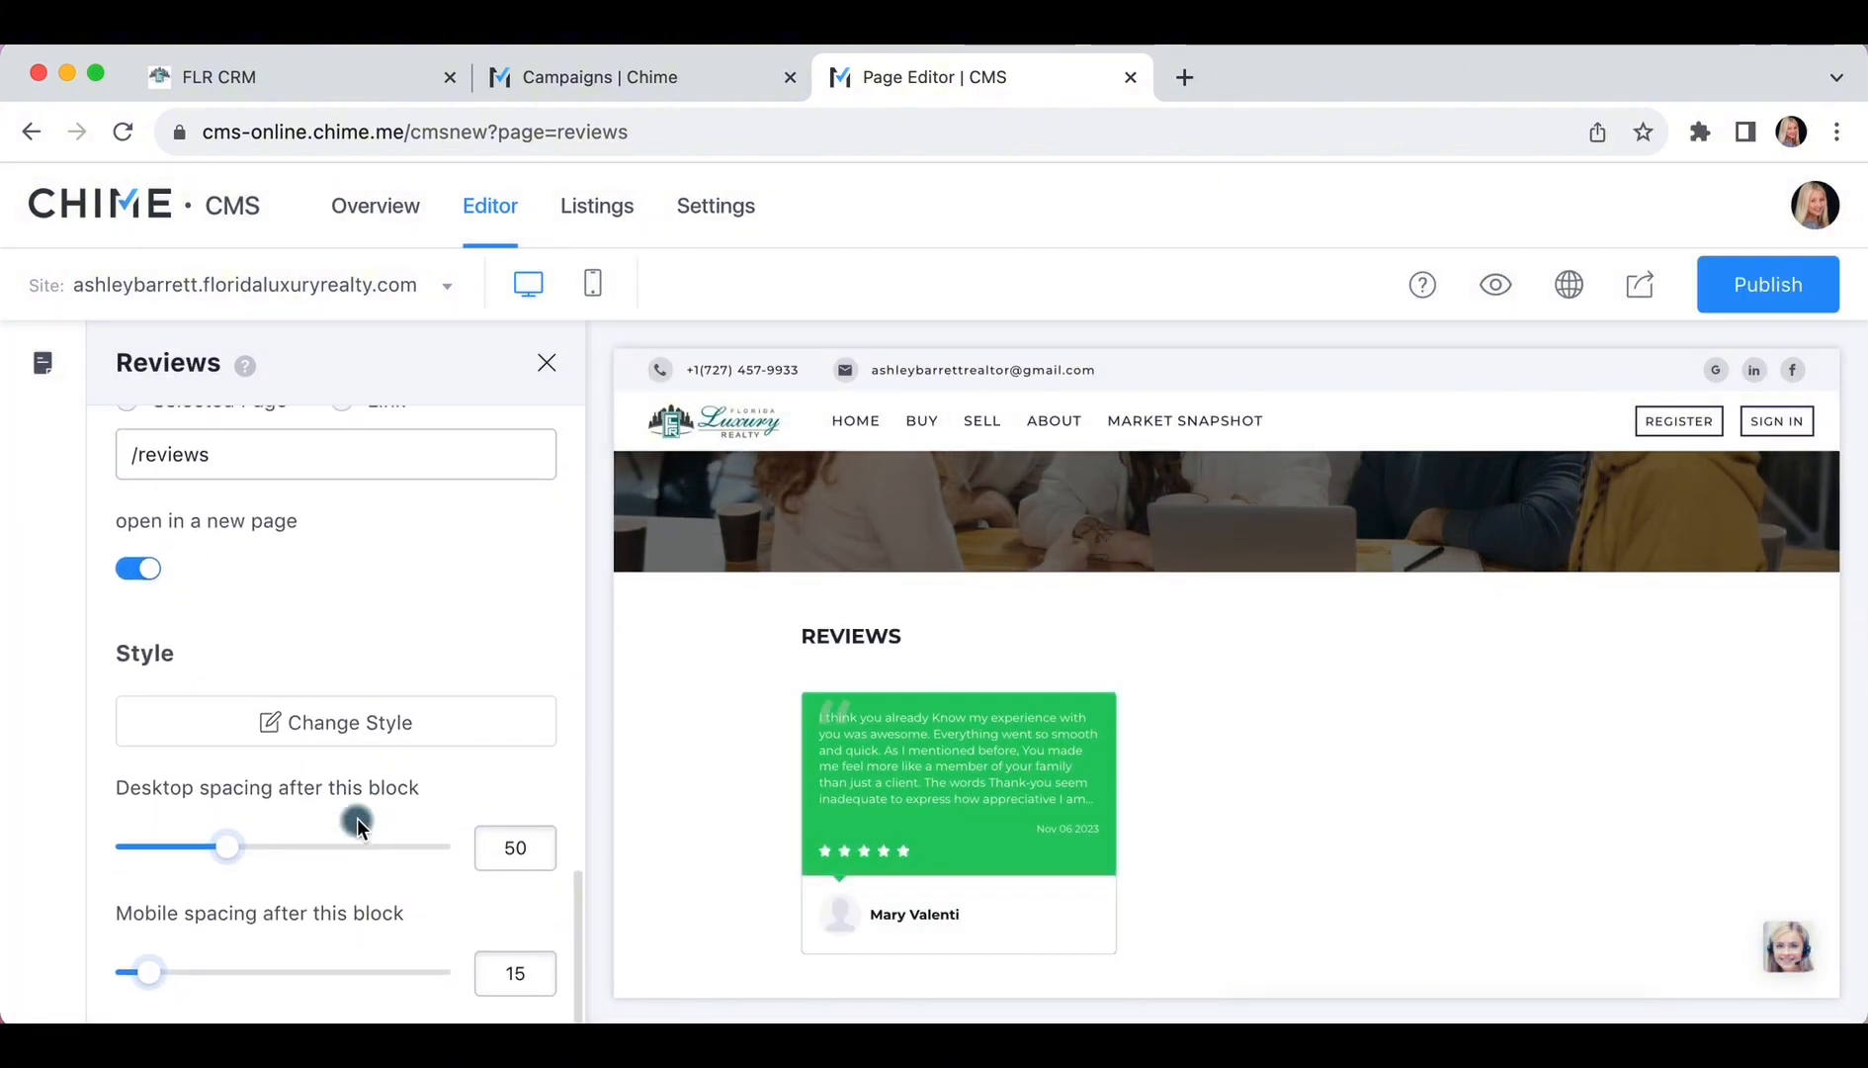
pyautogui.click(337, 725)
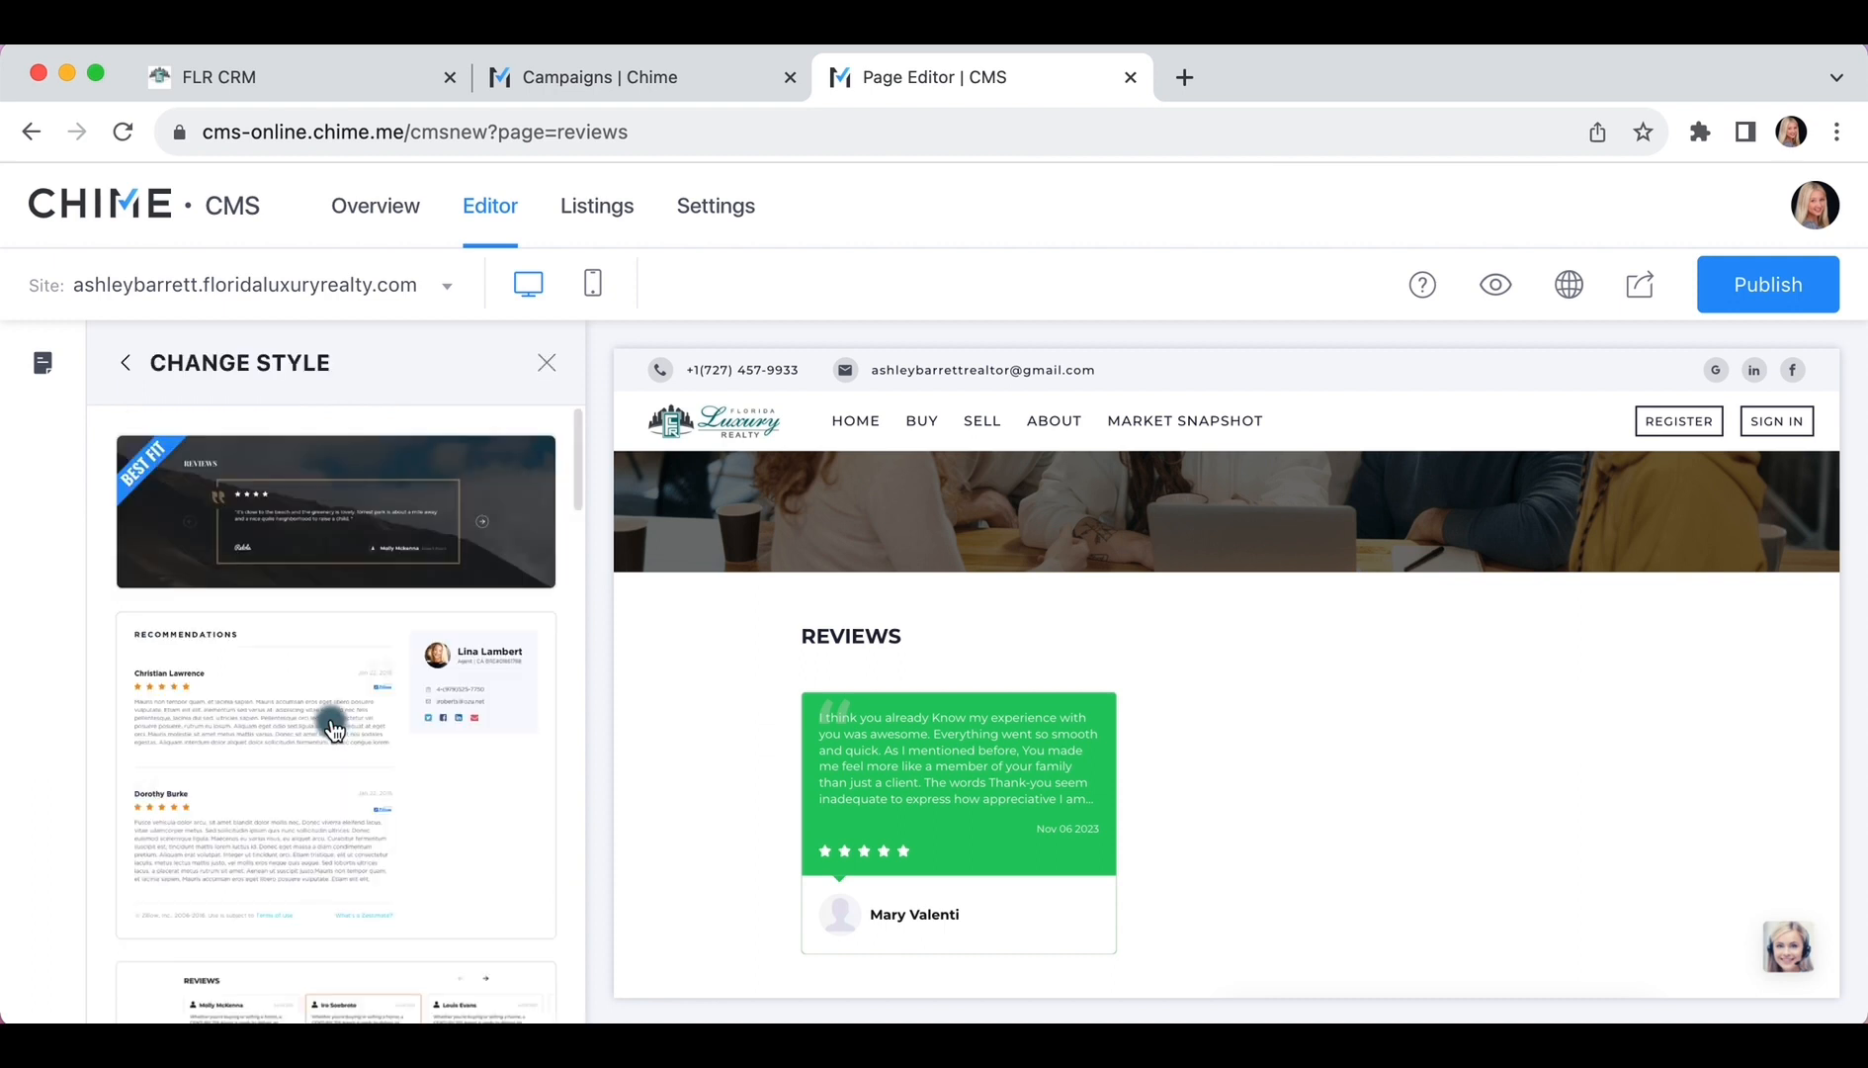
# Try the dark profile and light card layouts, then apply the carousel-style Reviews layout
pyautogui.scroll(-4, 336, 731)
pyautogui.scroll(-2, 331, 717)
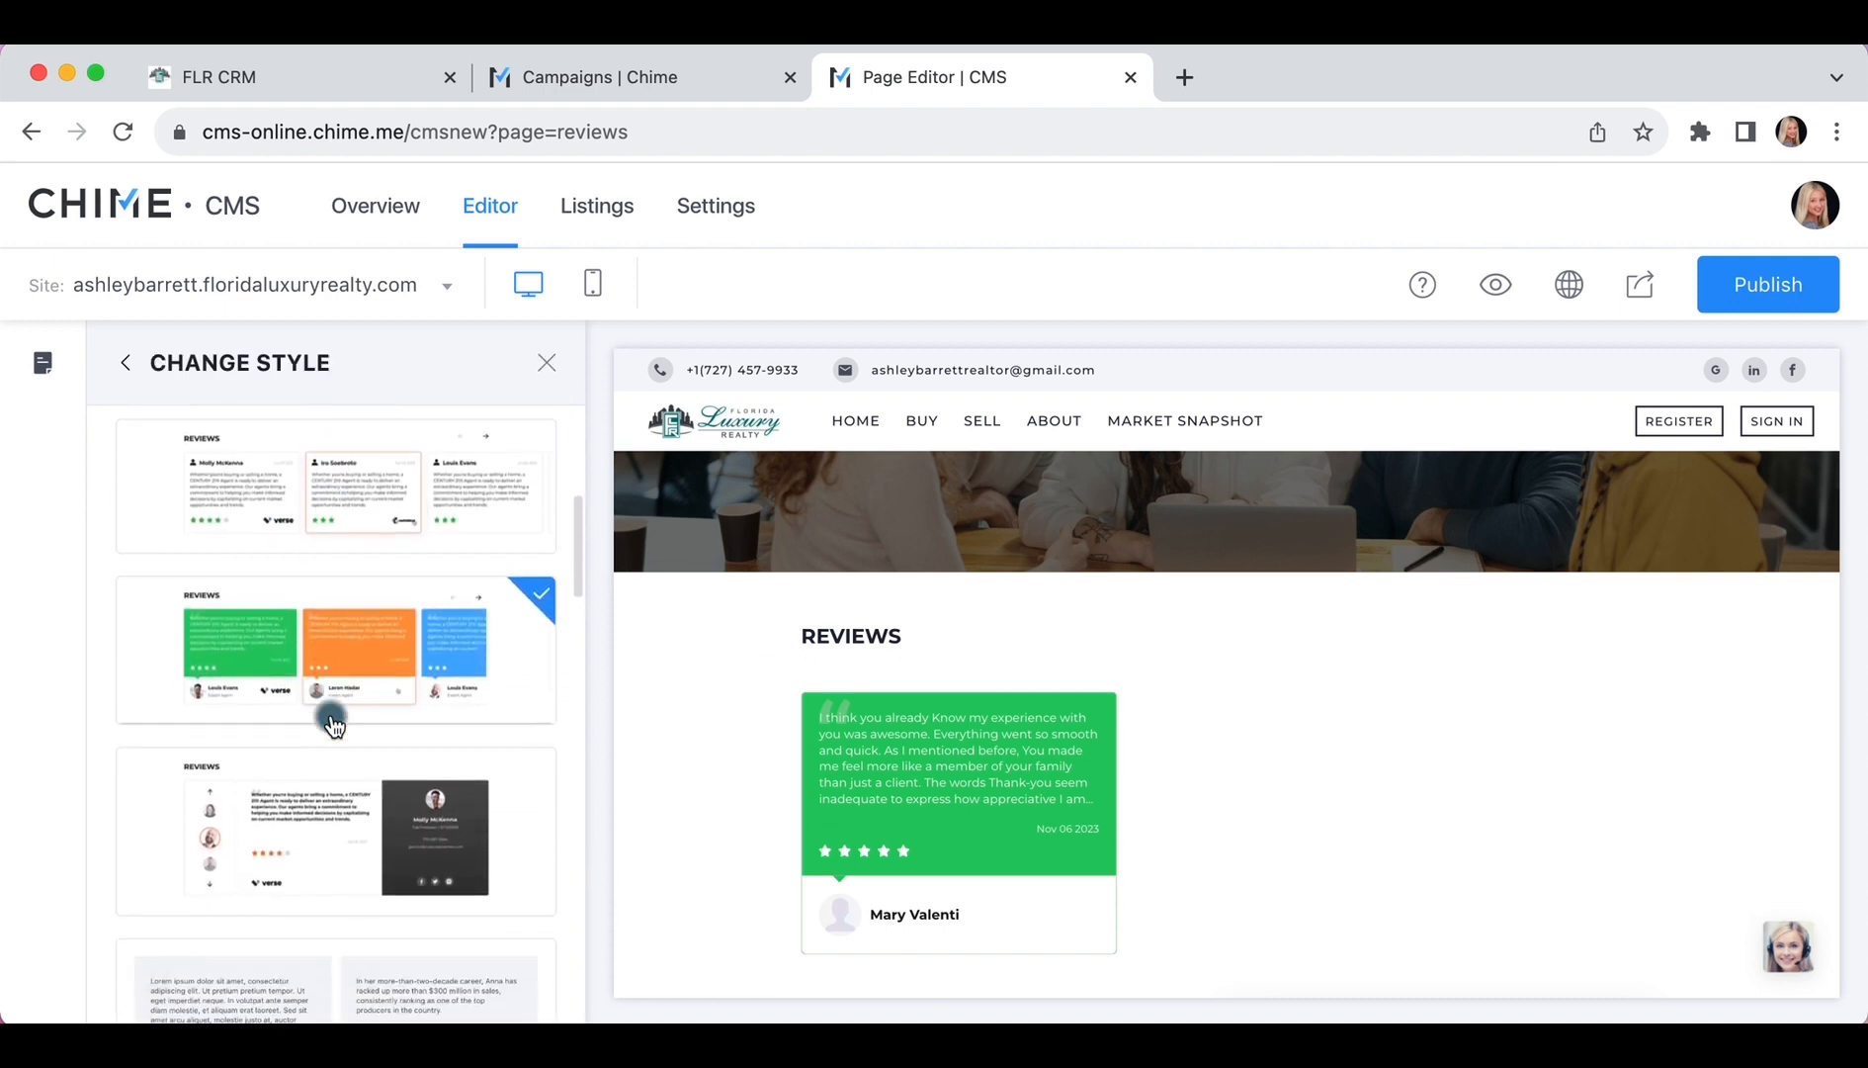
pyautogui.click(306, 774)
pyautogui.scroll(-2, 265, 845)
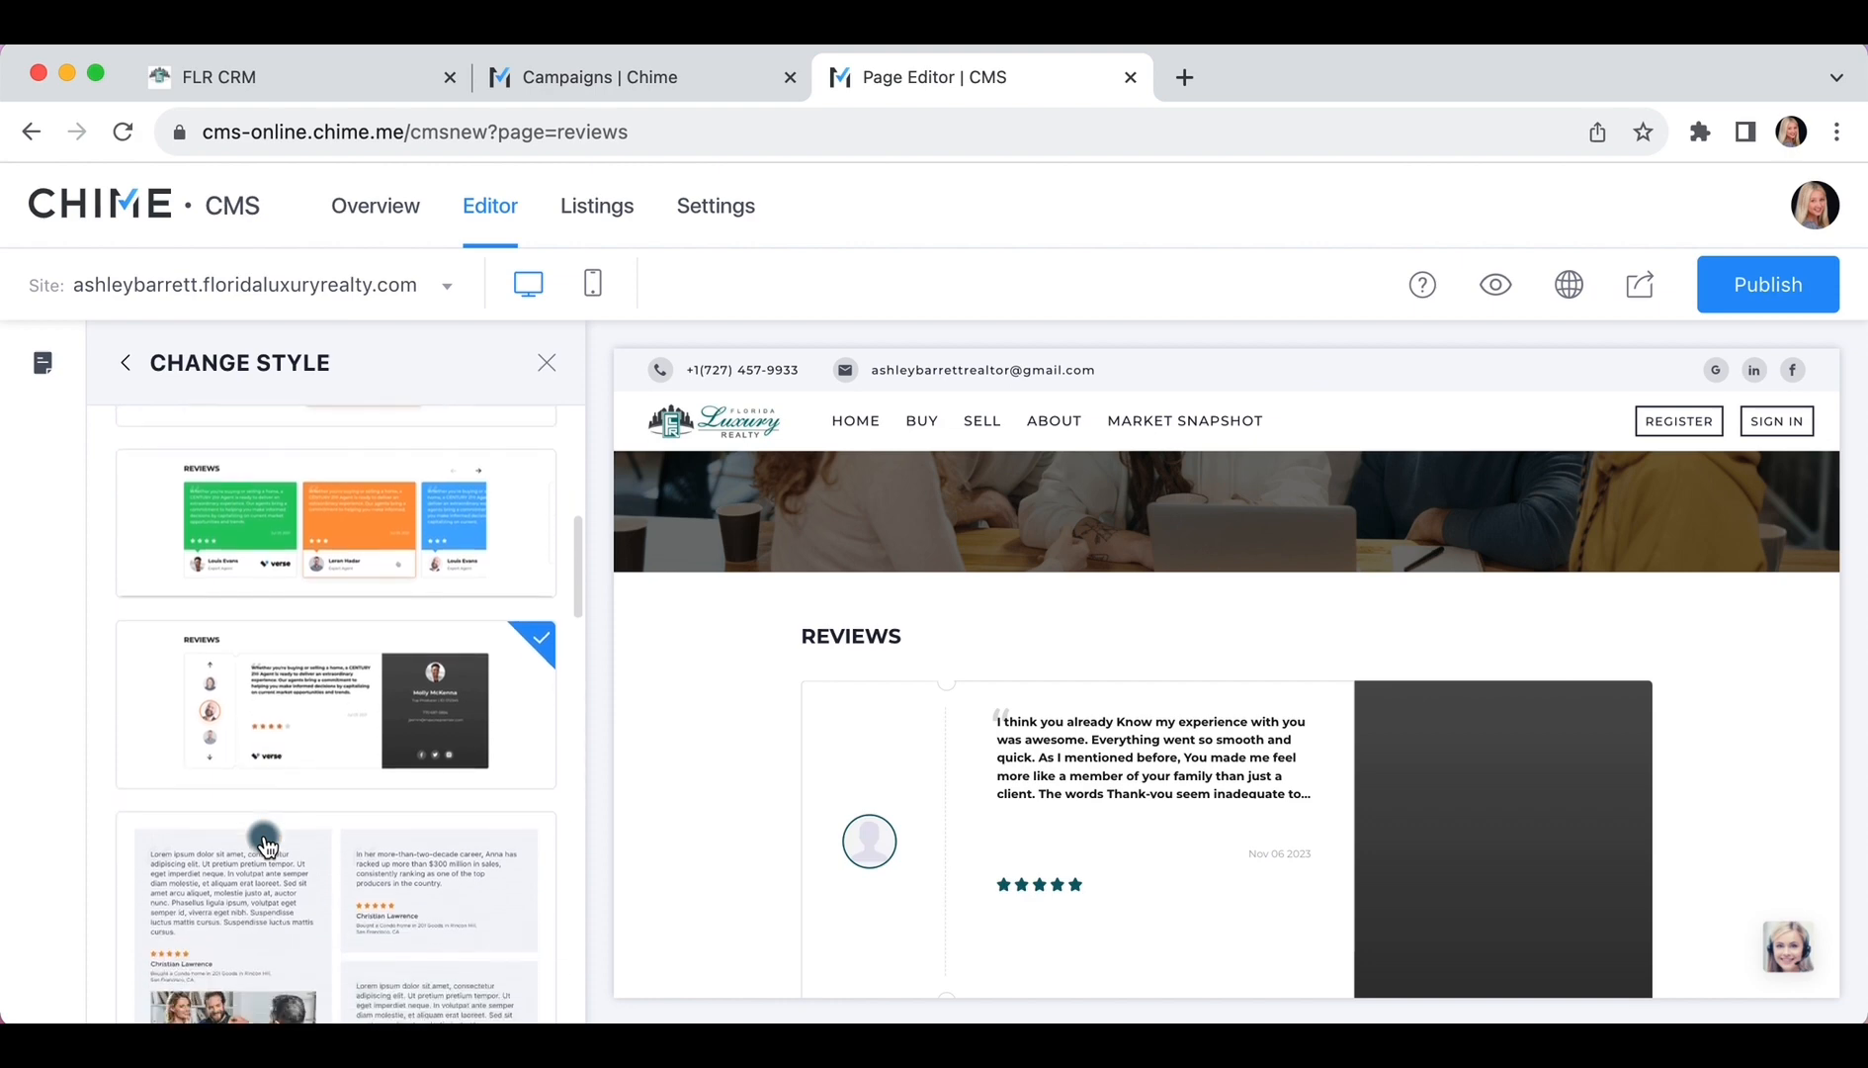
pyautogui.click(265, 842)
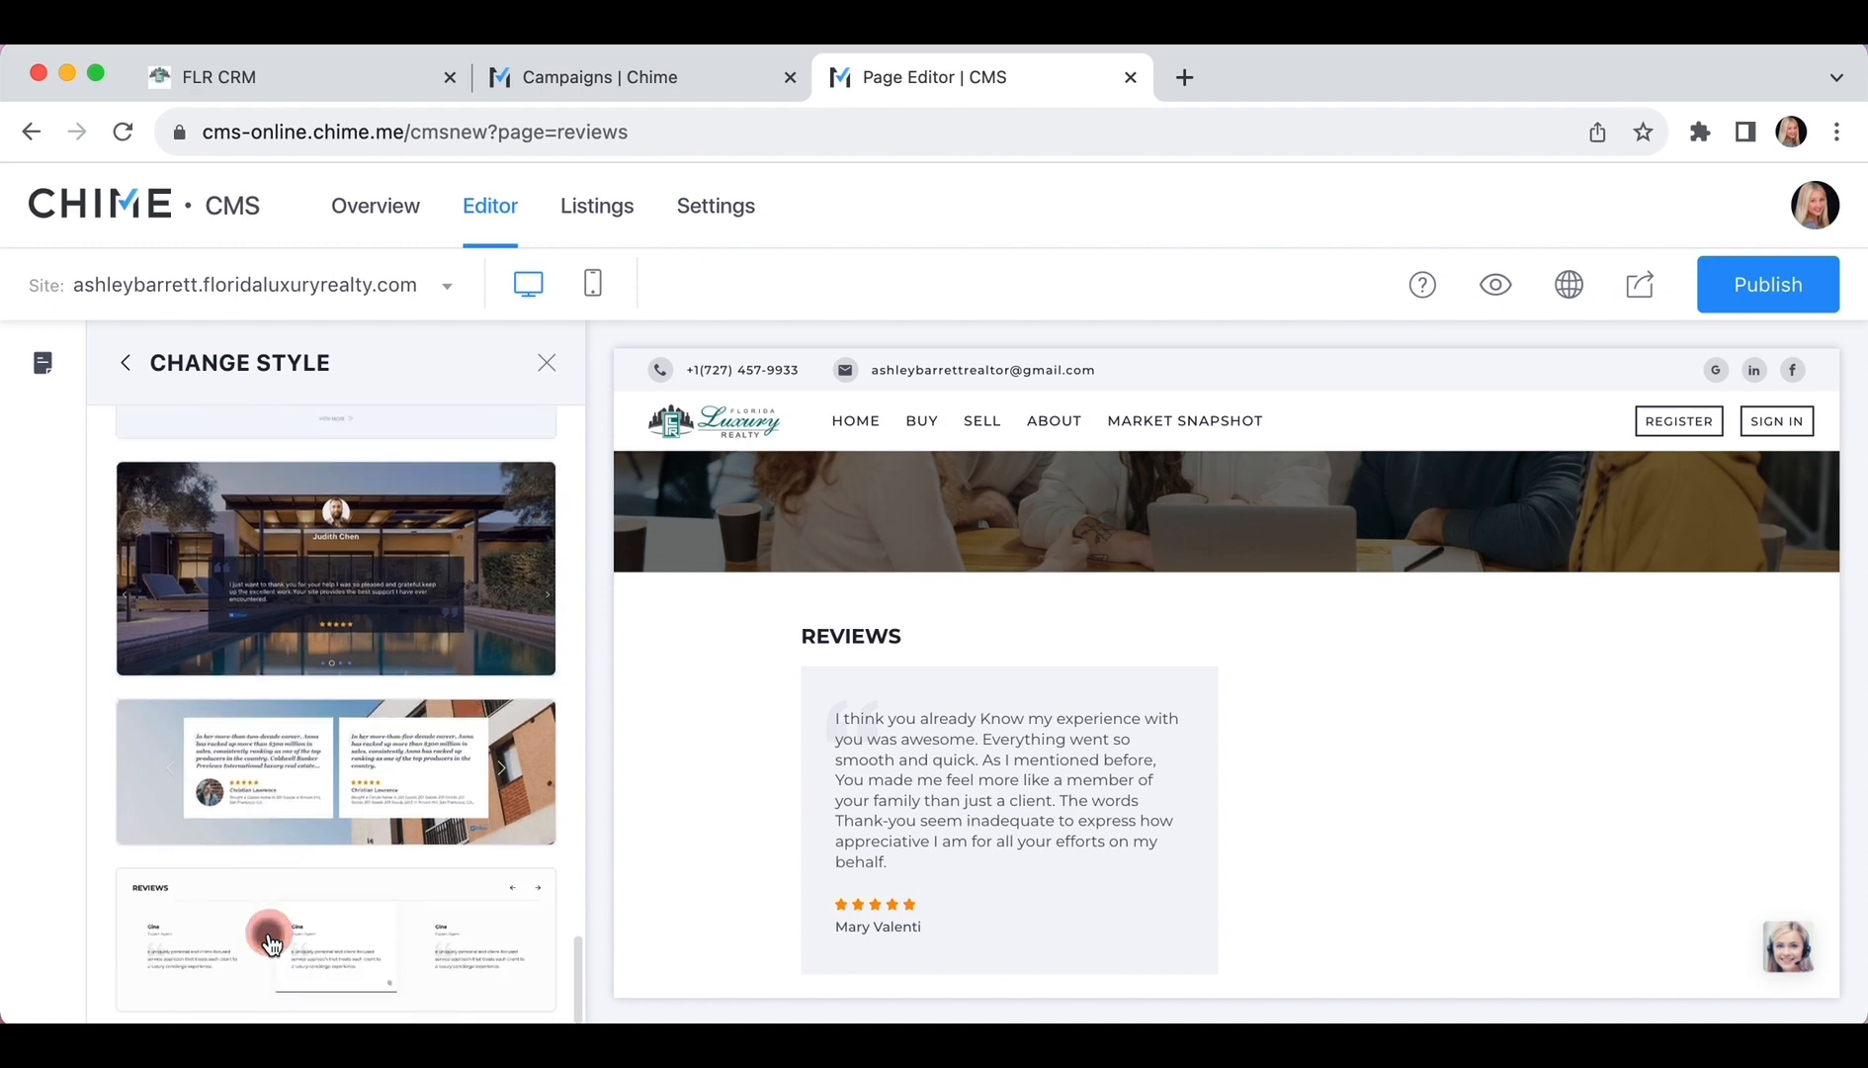
pyautogui.click(270, 942)
pyautogui.scroll(15, 270, 942)
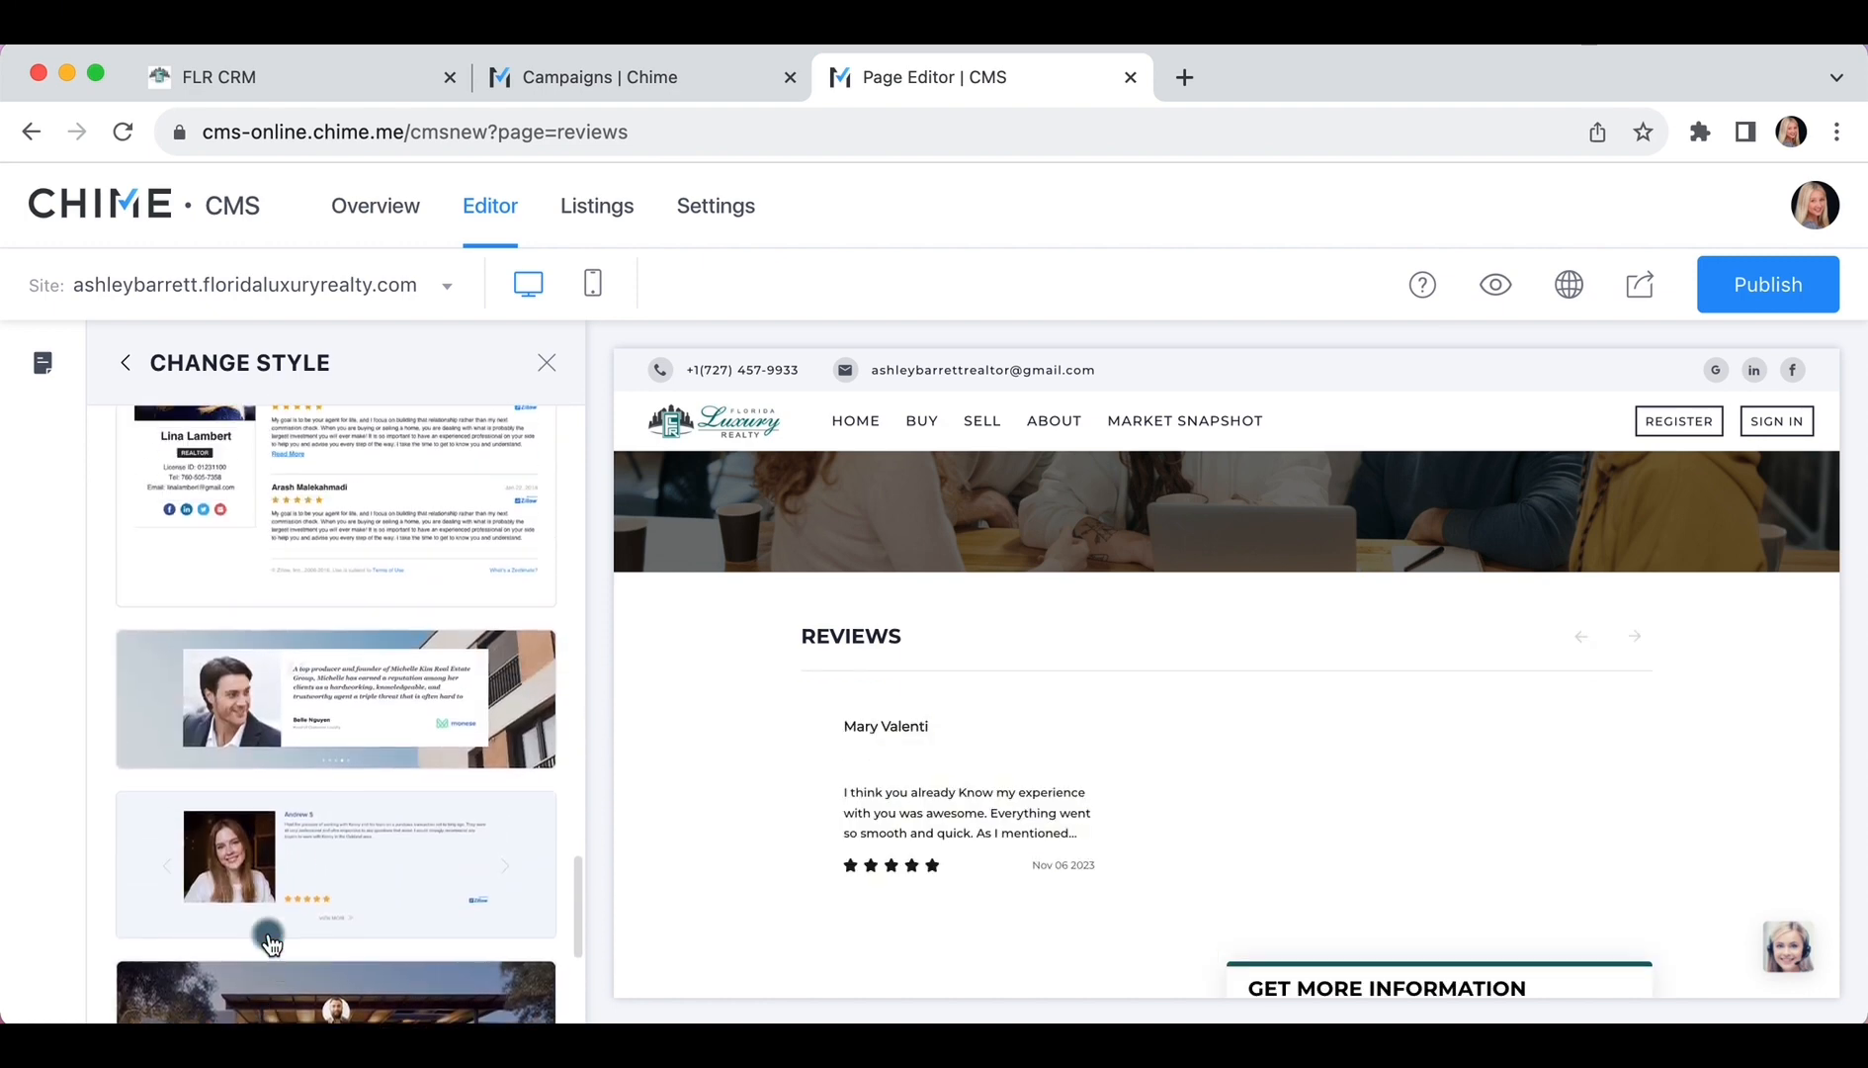
pyautogui.scroll(10, 270, 942)
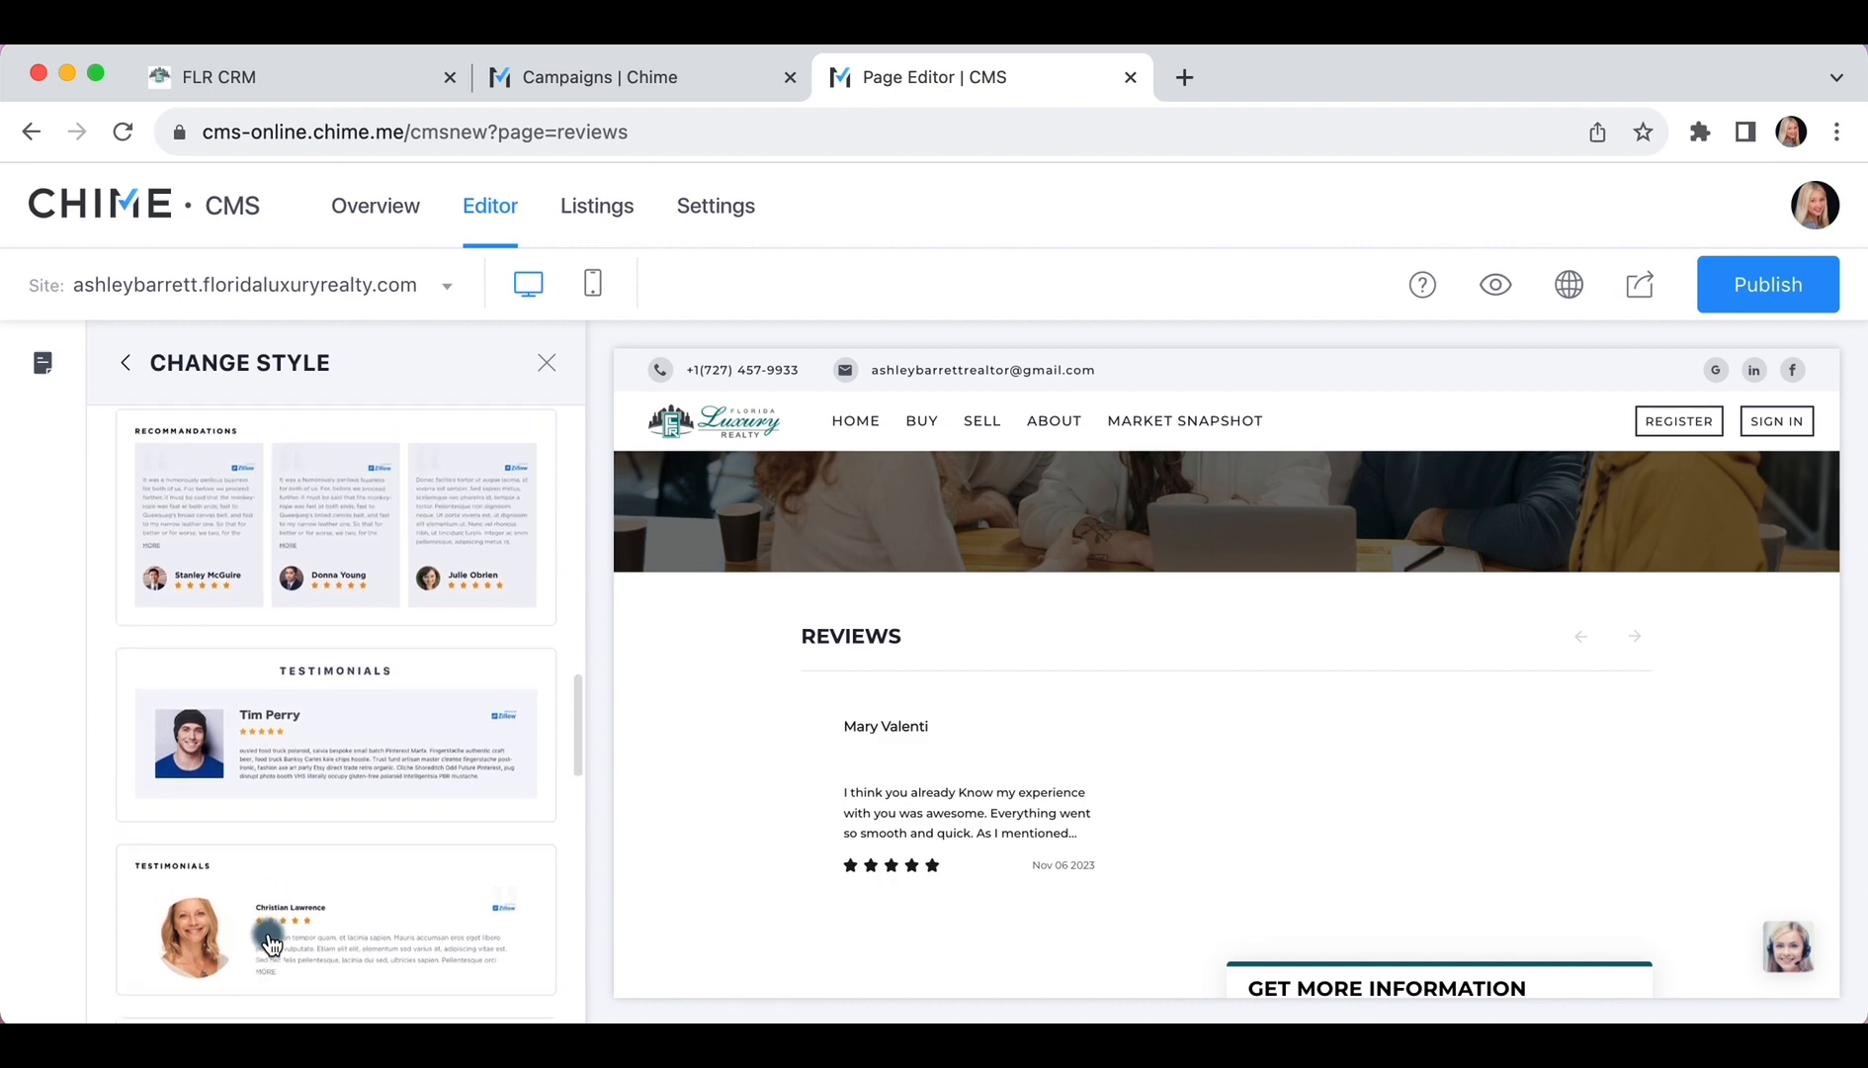
pyautogui.scroll(8, 270, 942)
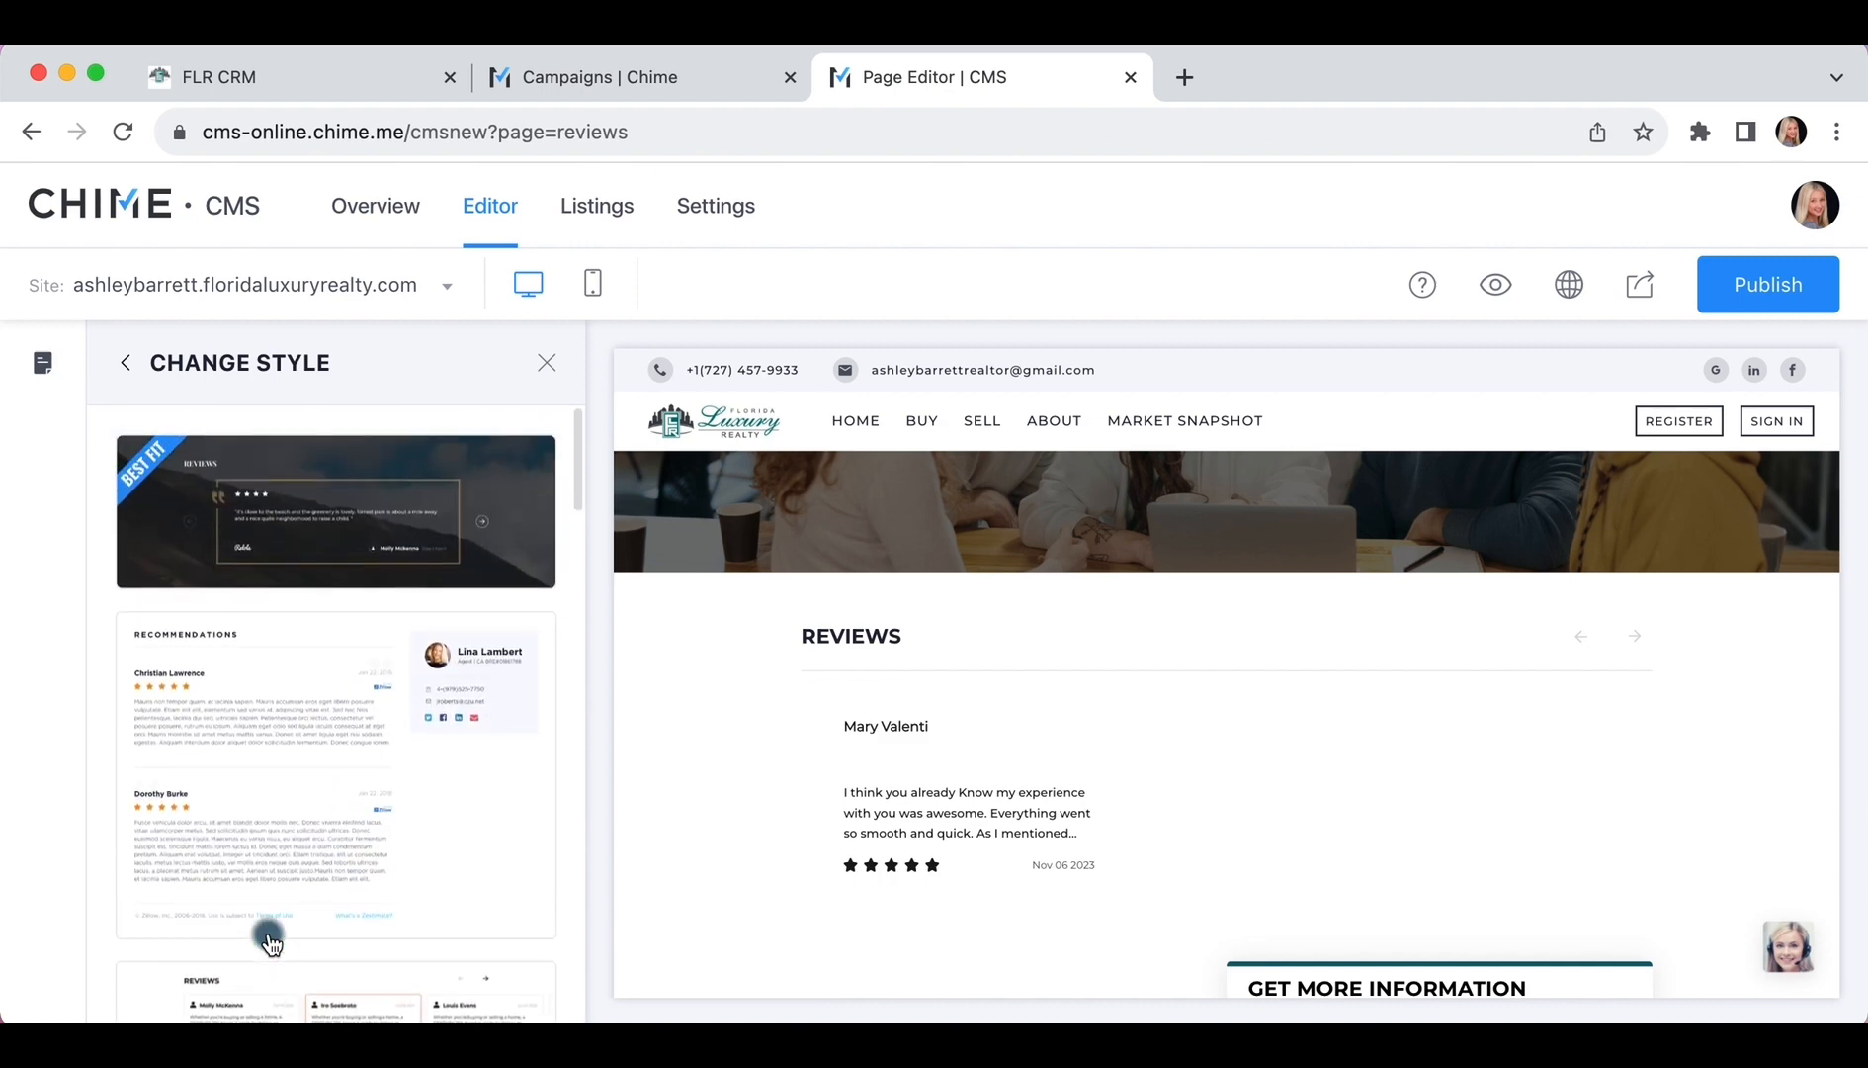
pyautogui.click(270, 939)
pyautogui.scroll(-2, 273, 825)
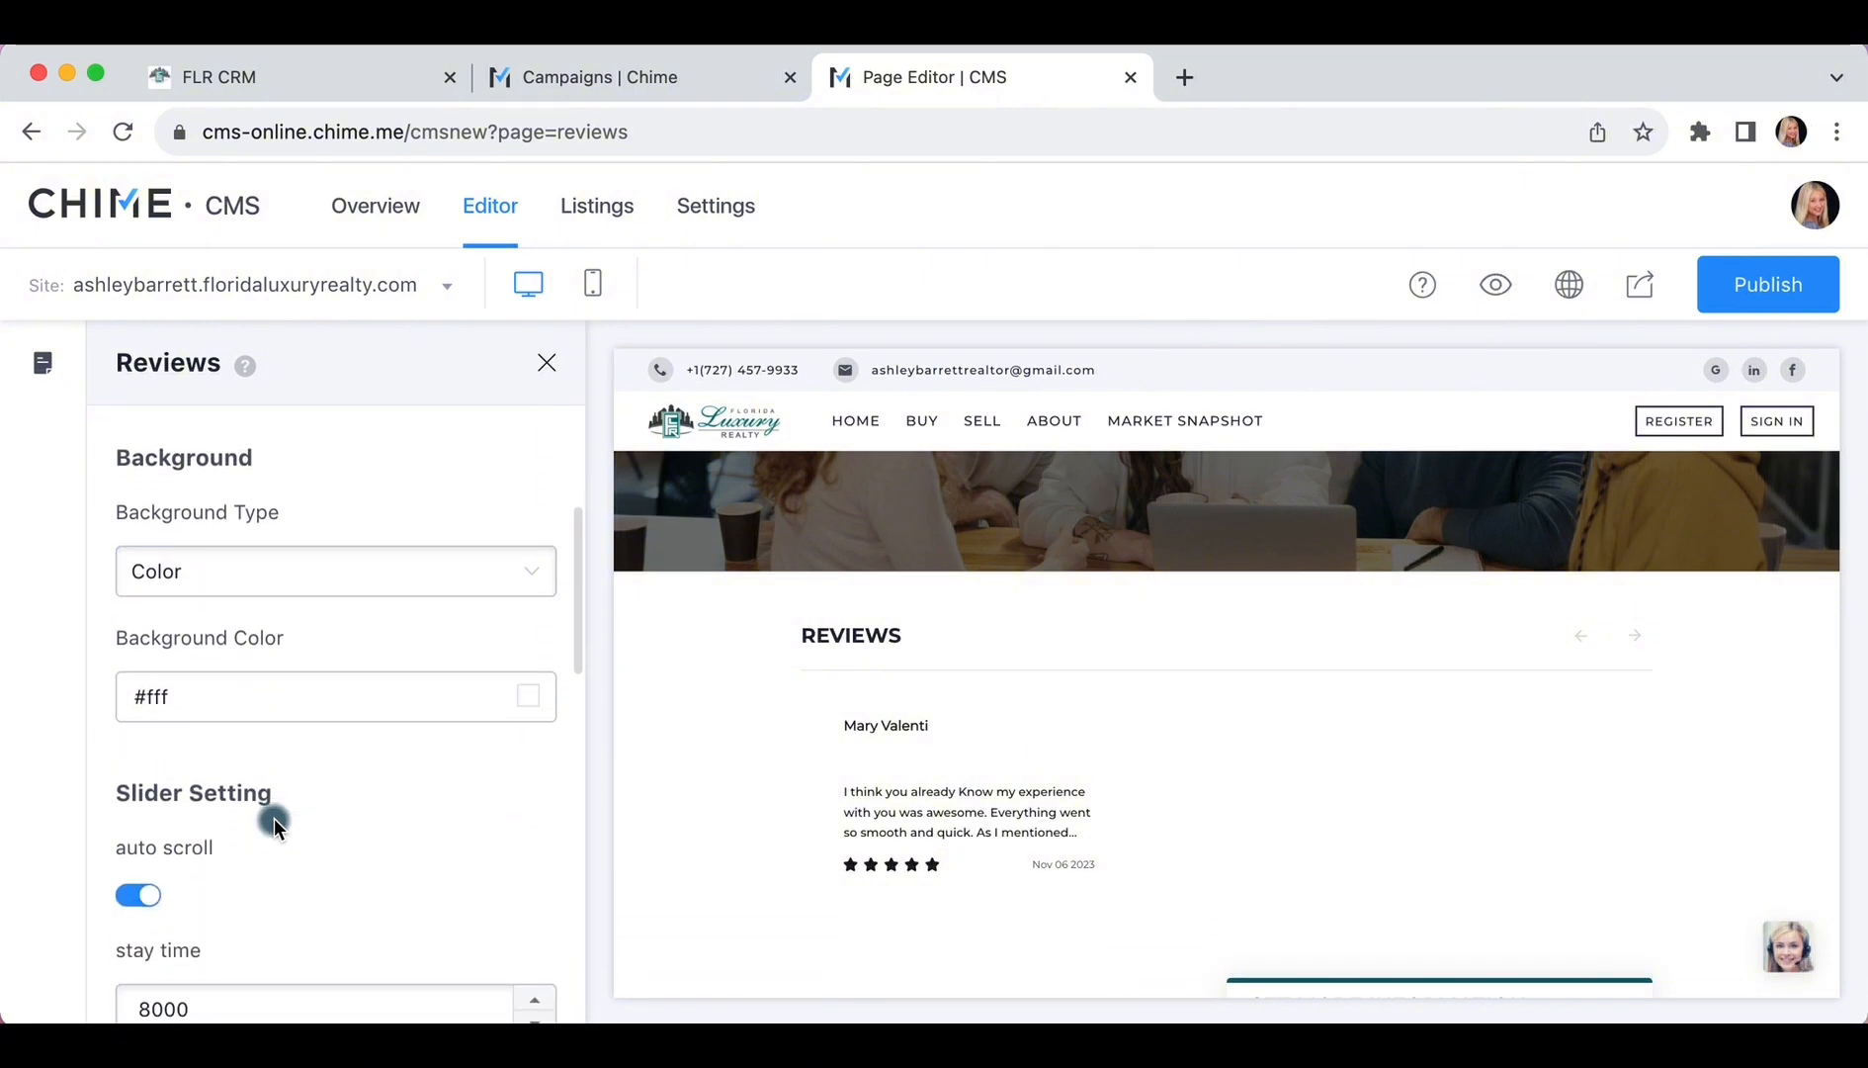
# Publish the Reviews page with the client's slider review
pyautogui.scroll(4, 274, 825)
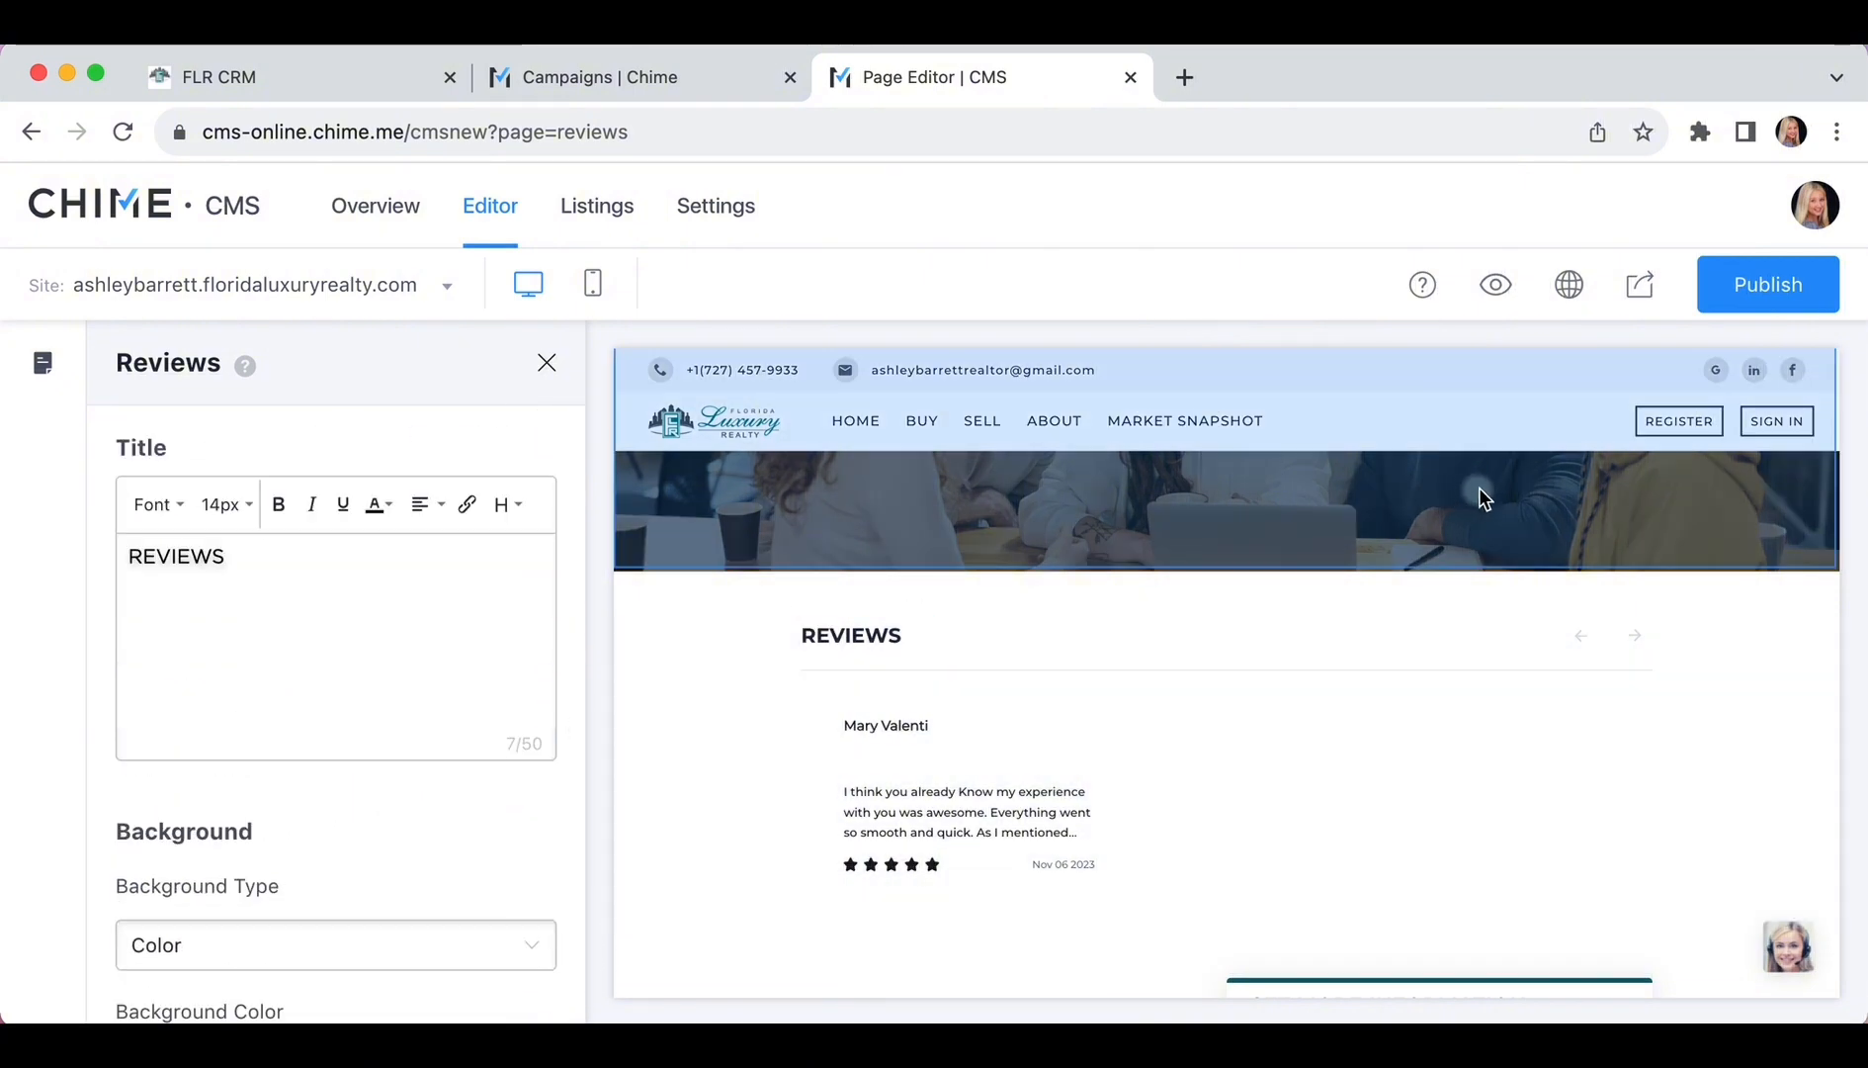
pyautogui.click(1737, 292)
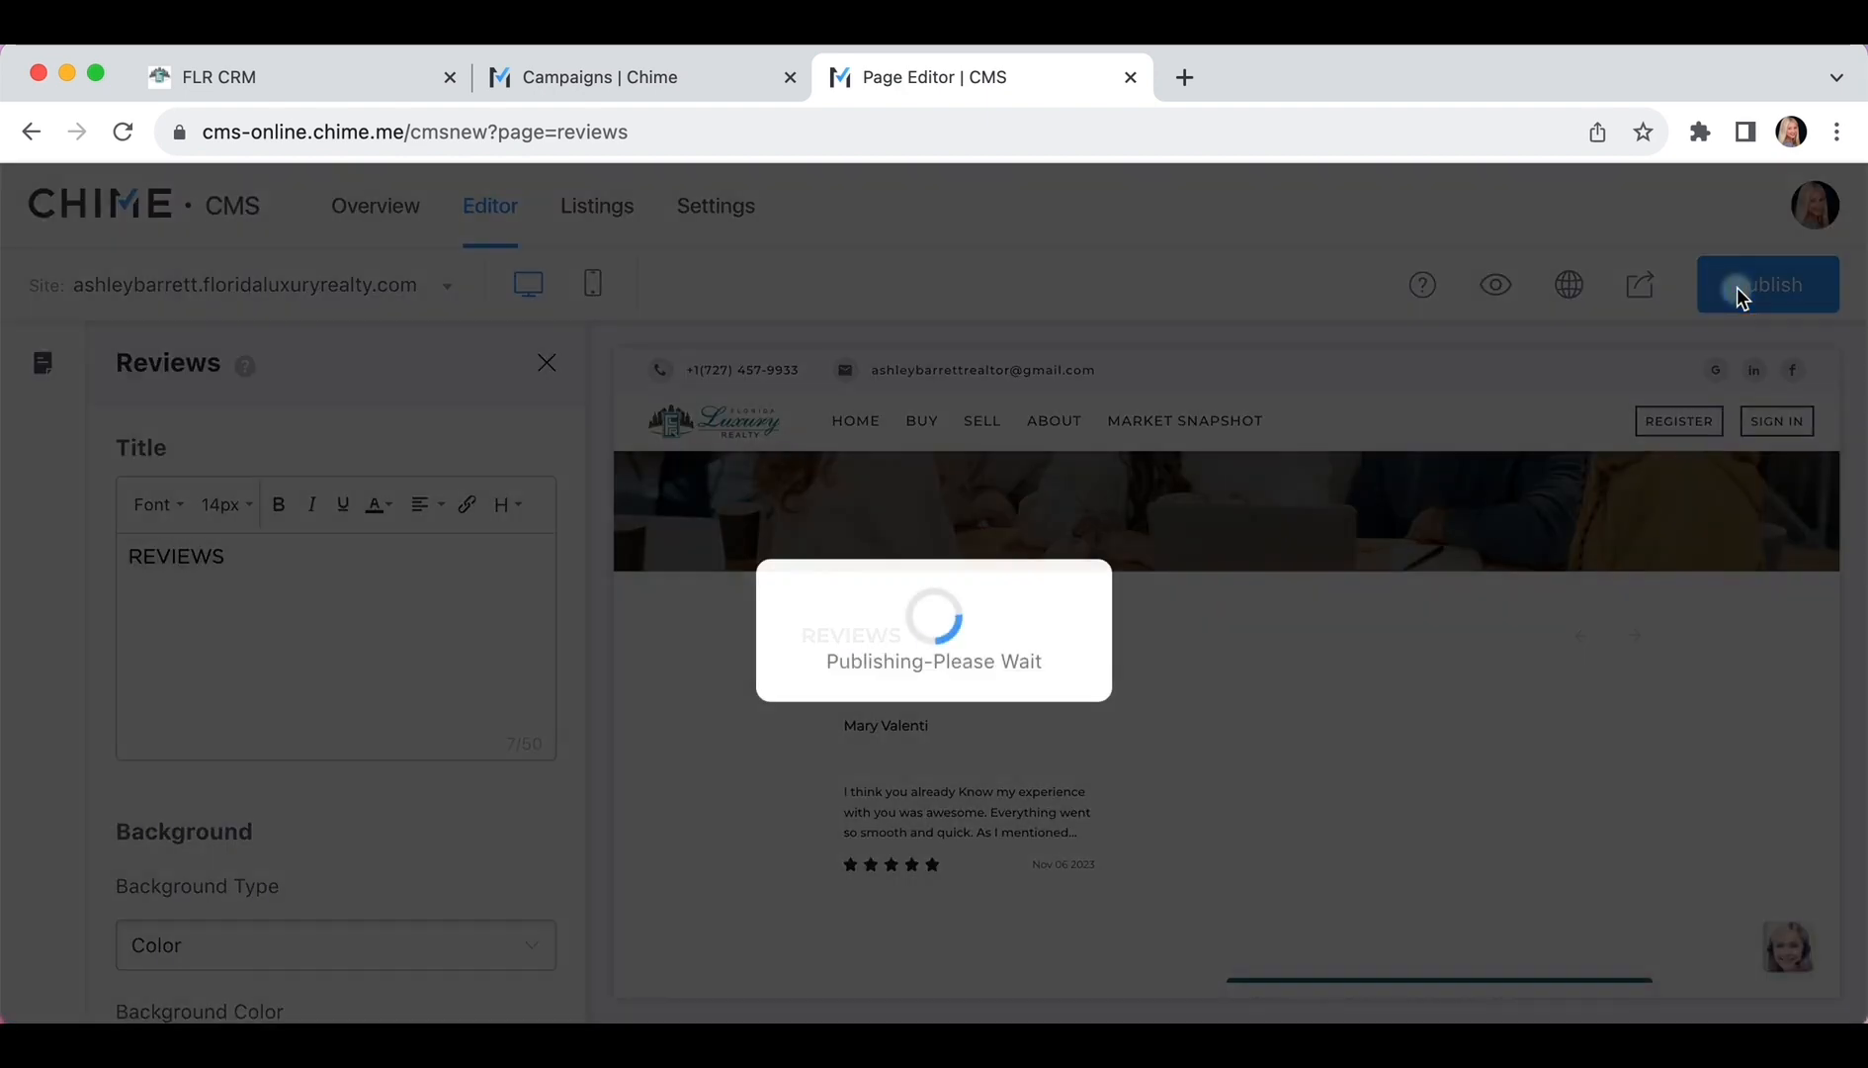